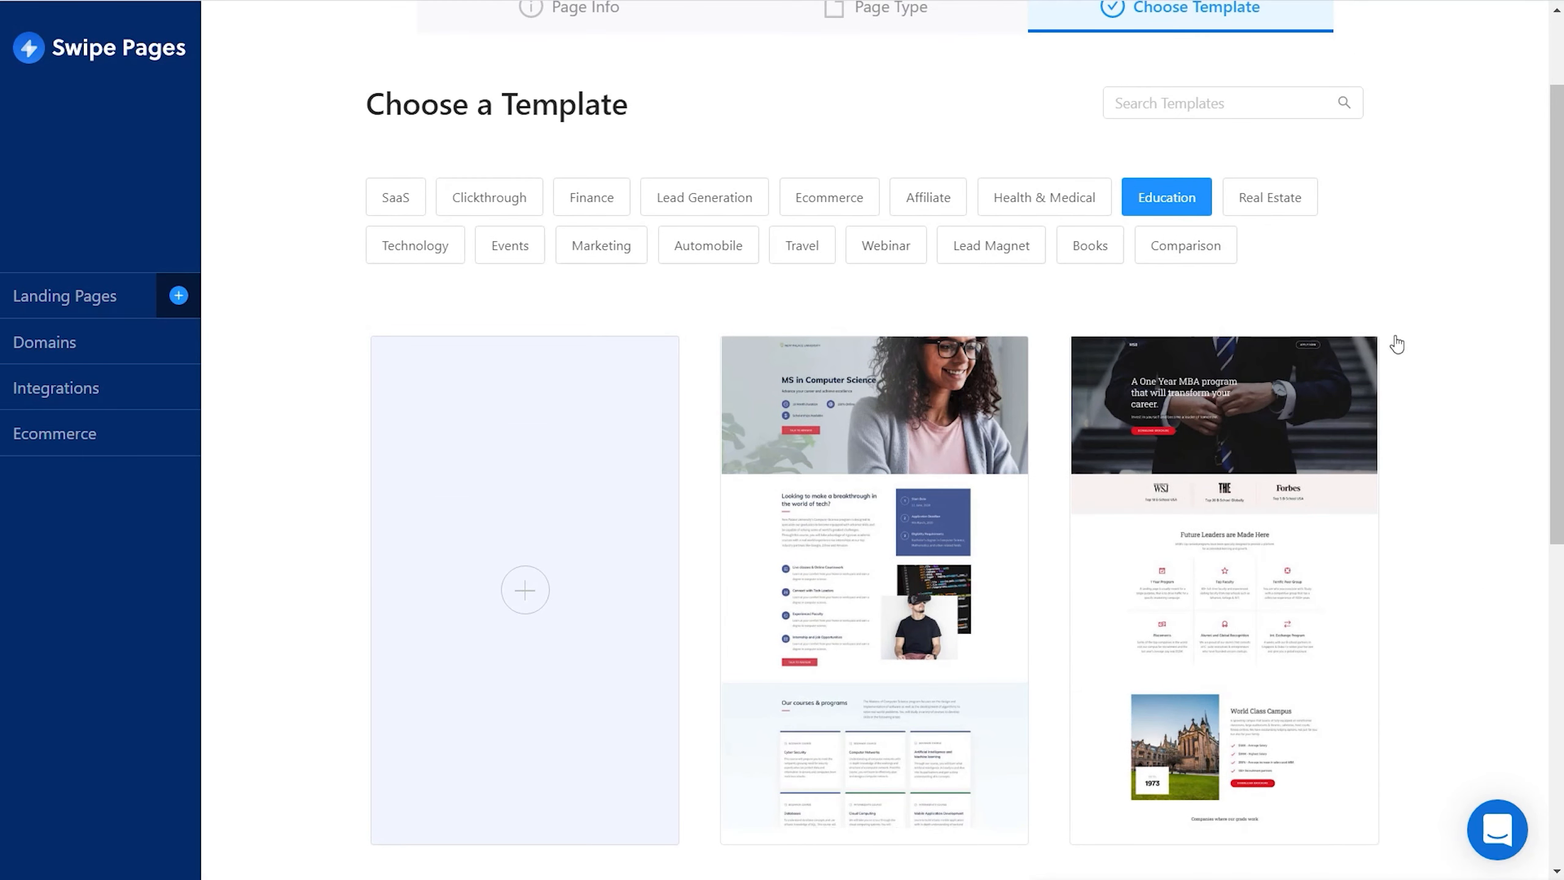
Step: Clear the Education category filter and browse the full set of landing page templates
scroll(1343, 290, down, 1)
click(1162, 143)
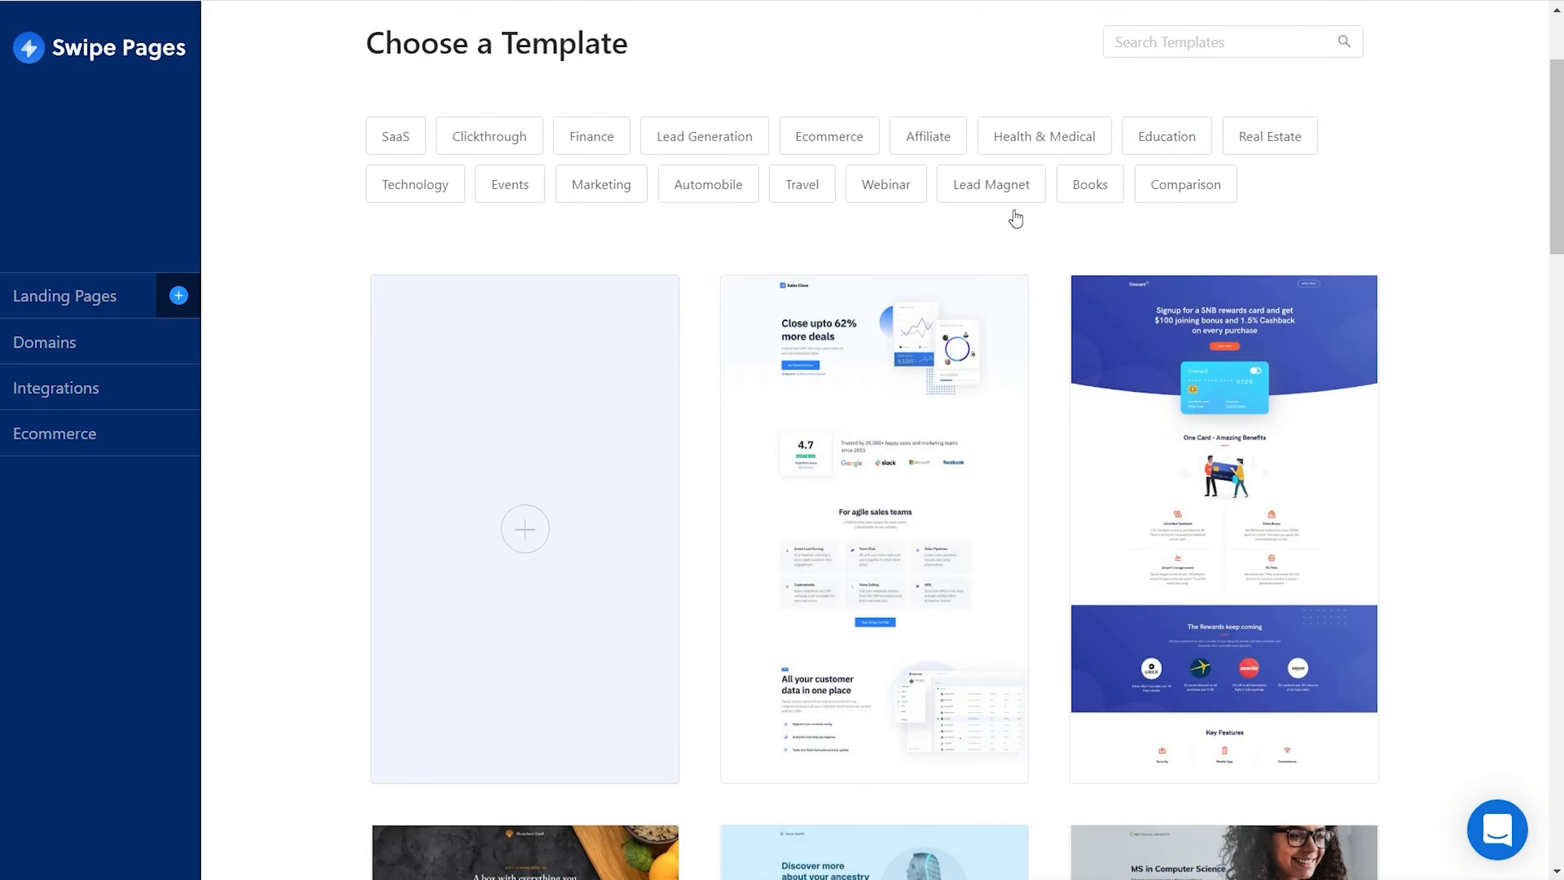
scroll(1447, 462, down, 7)
scroll(1451, 470, down, 10)
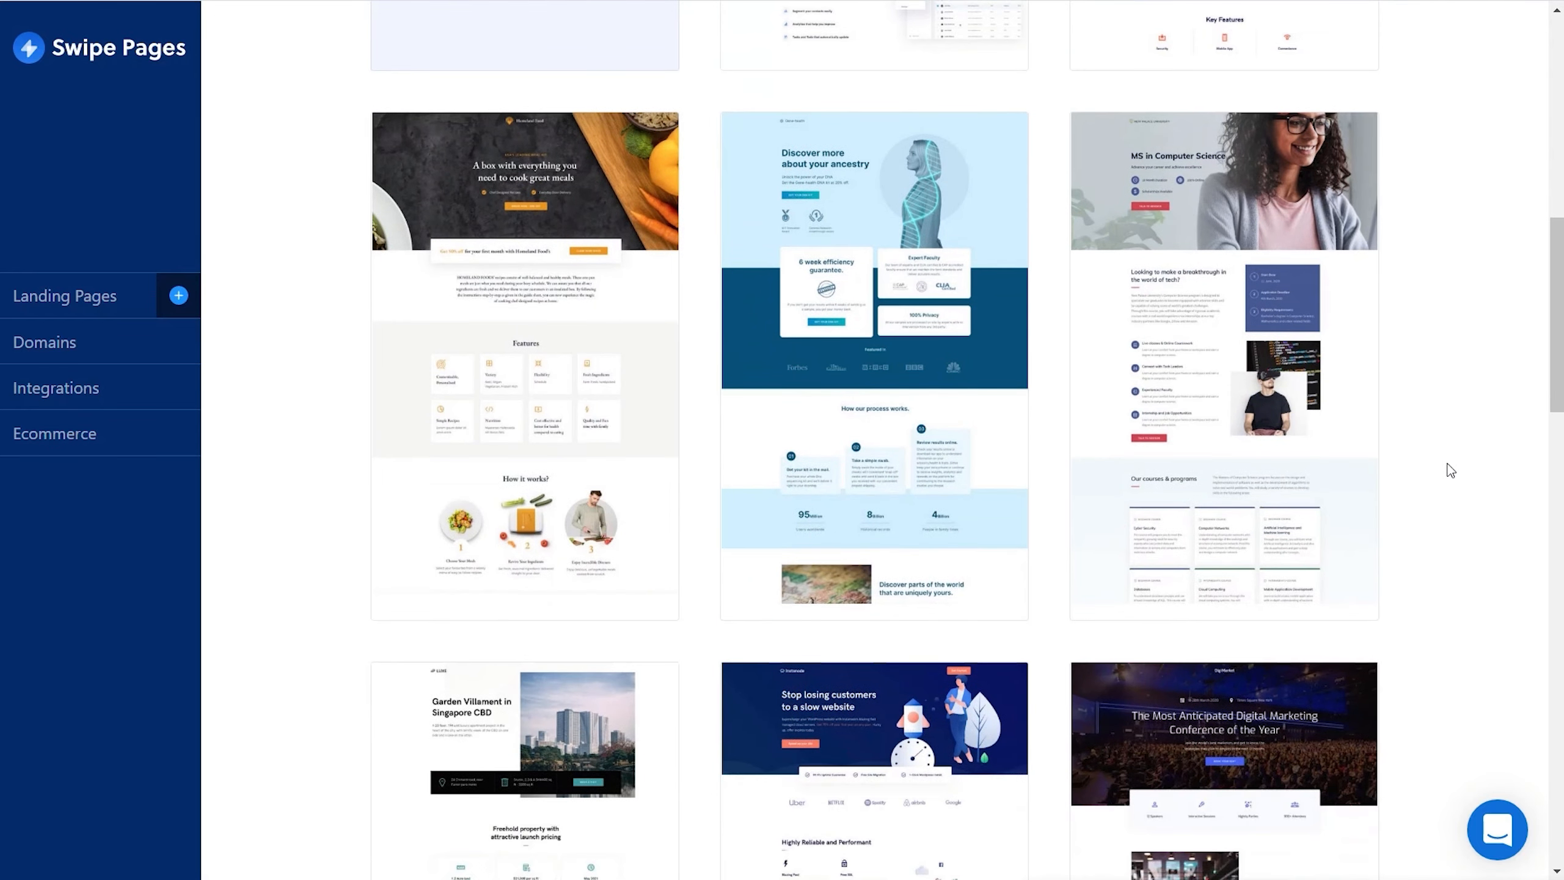
scroll(1451, 470, down, 10)
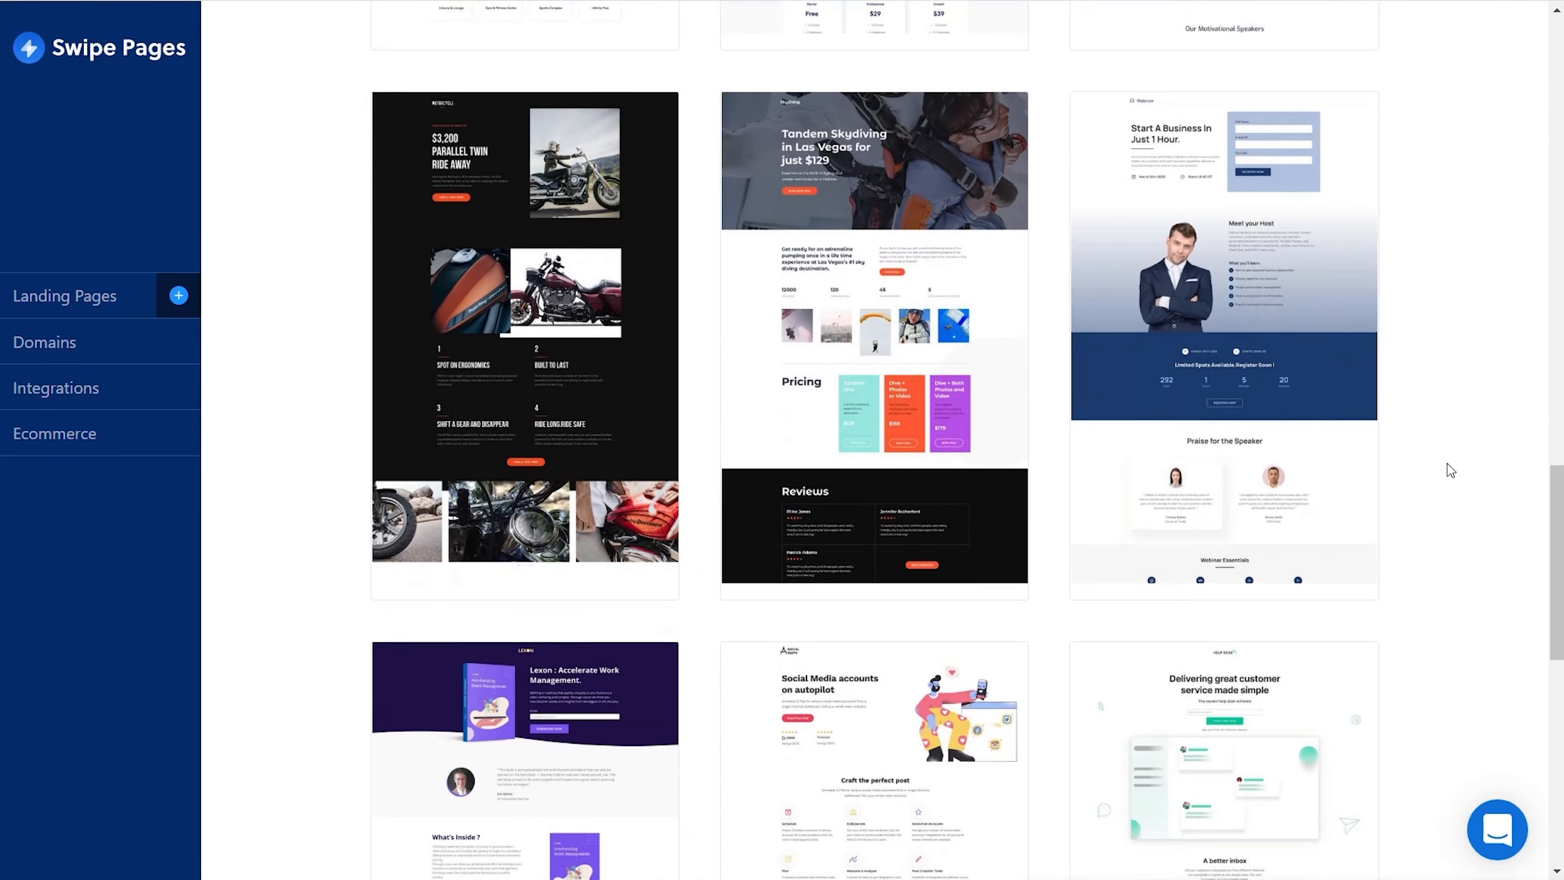
scroll(1451, 469, down, 4)
Step: Preview the Lexon lead magnet template through its sections and use it for the new page
mouse_move(443, 517)
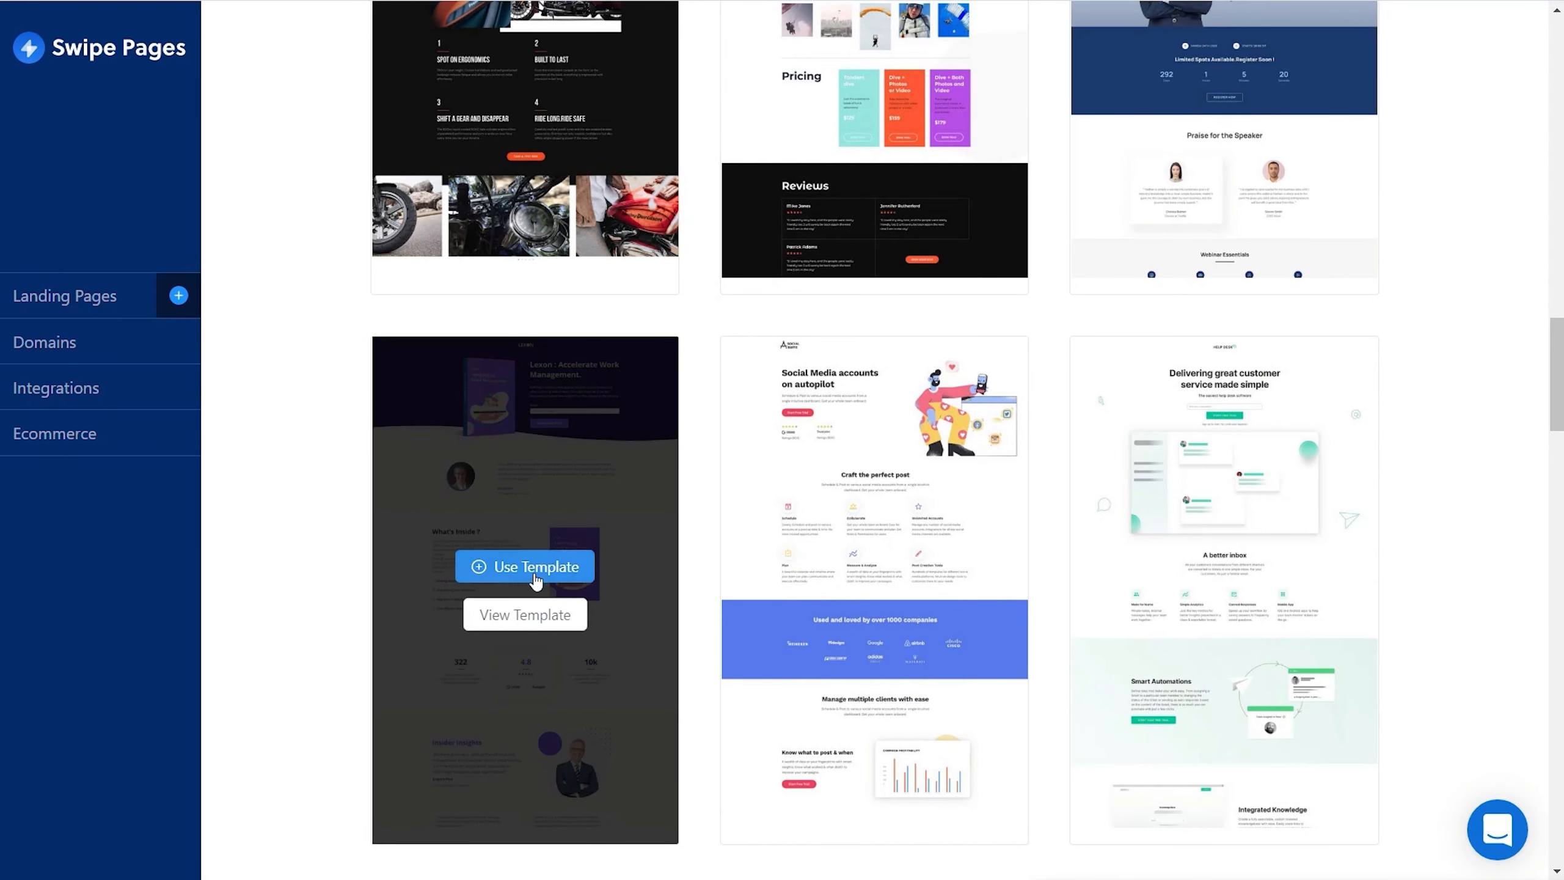
click(534, 613)
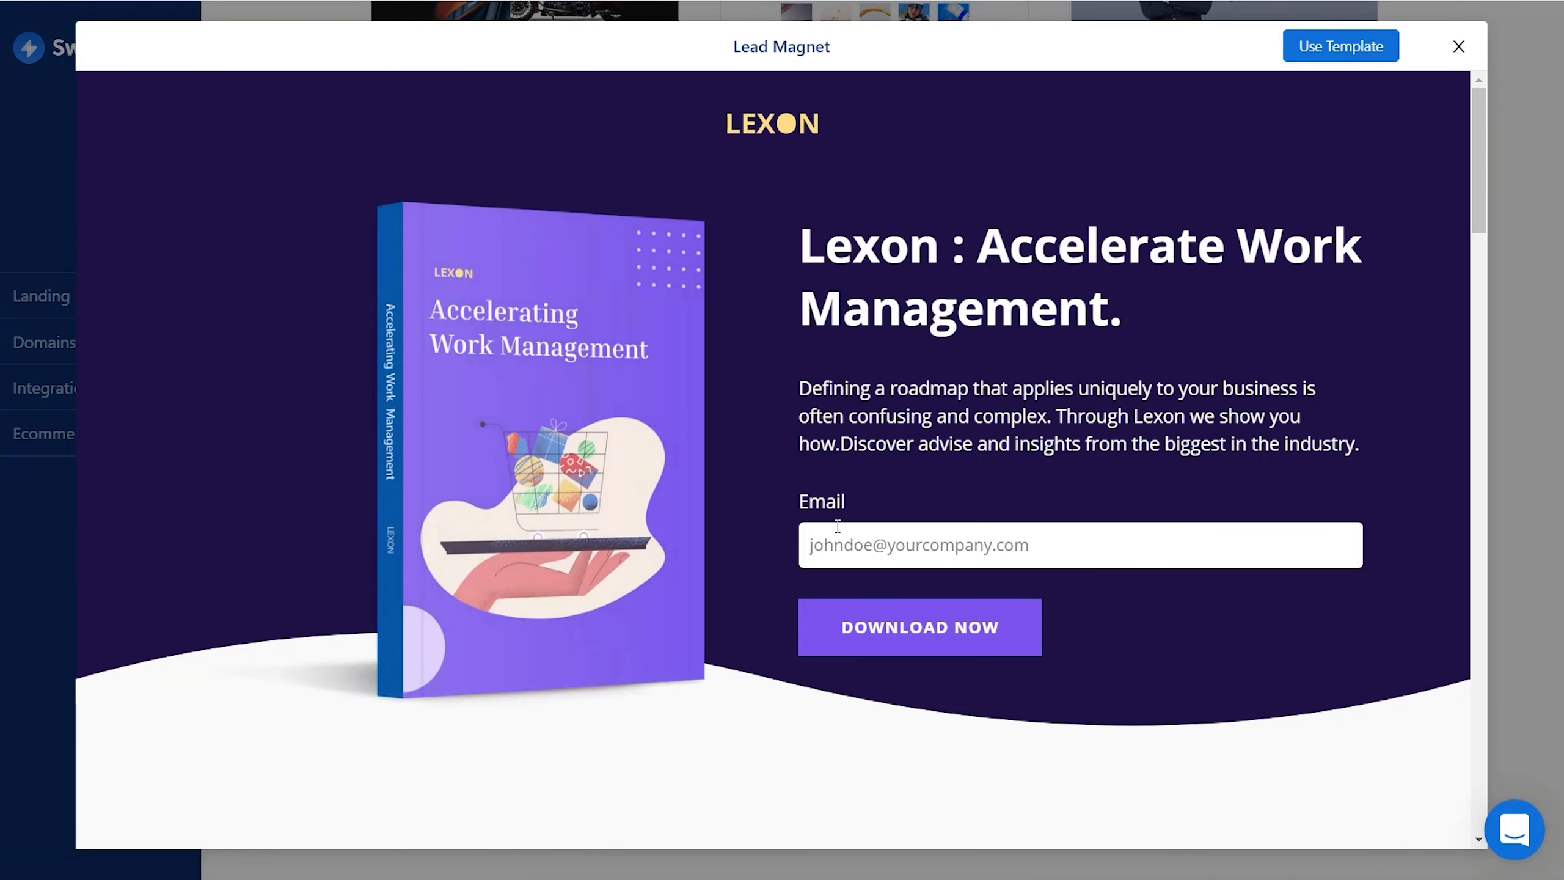
scroll(1035, 525, down, 7)
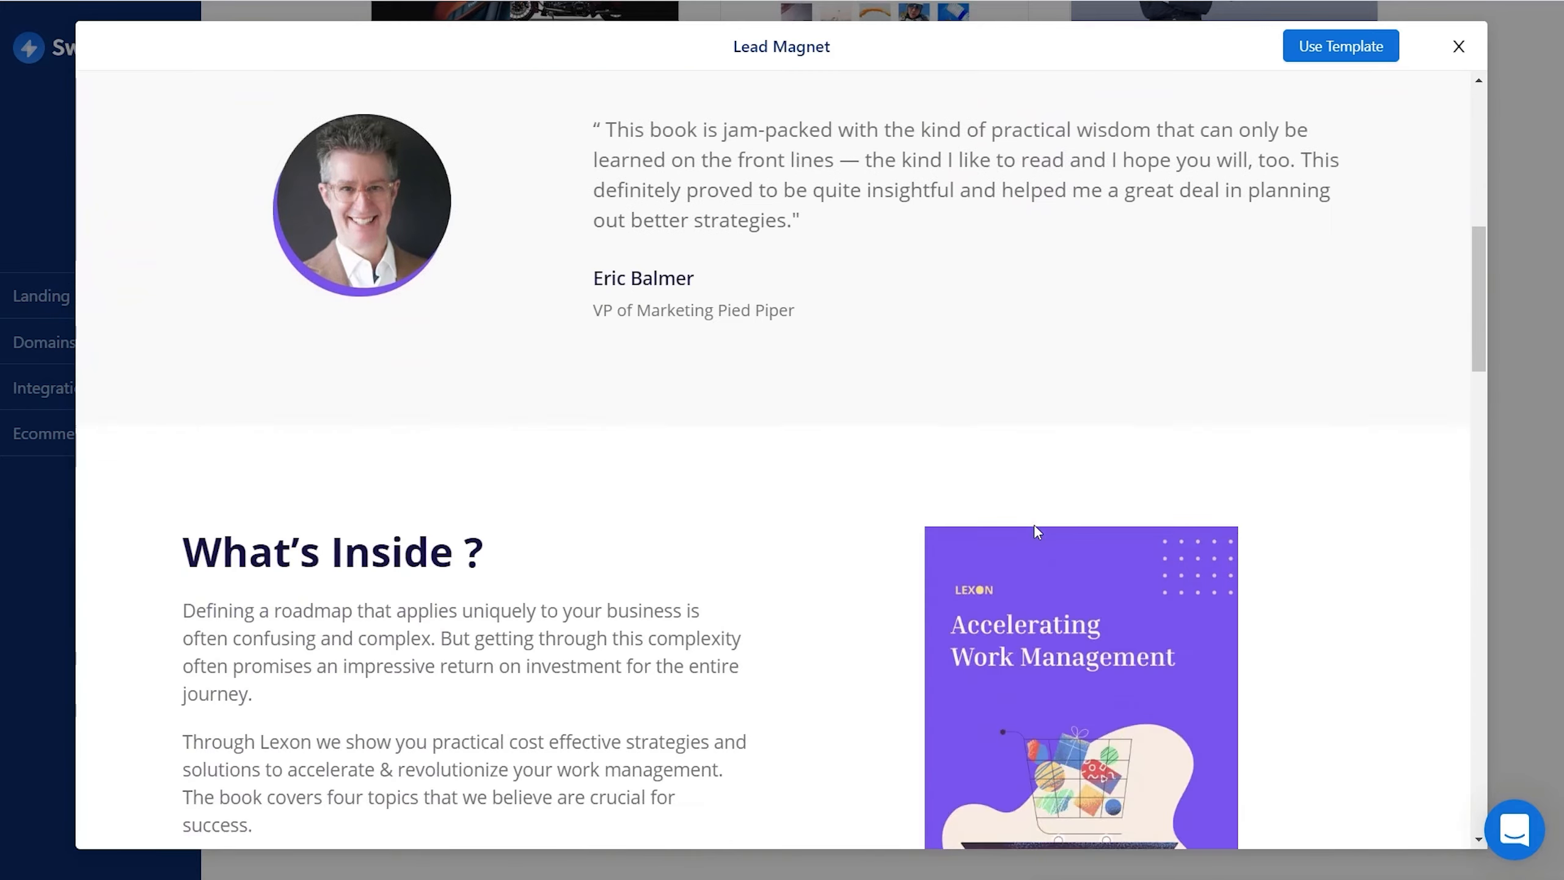
scroll(1030, 527, down, 15)
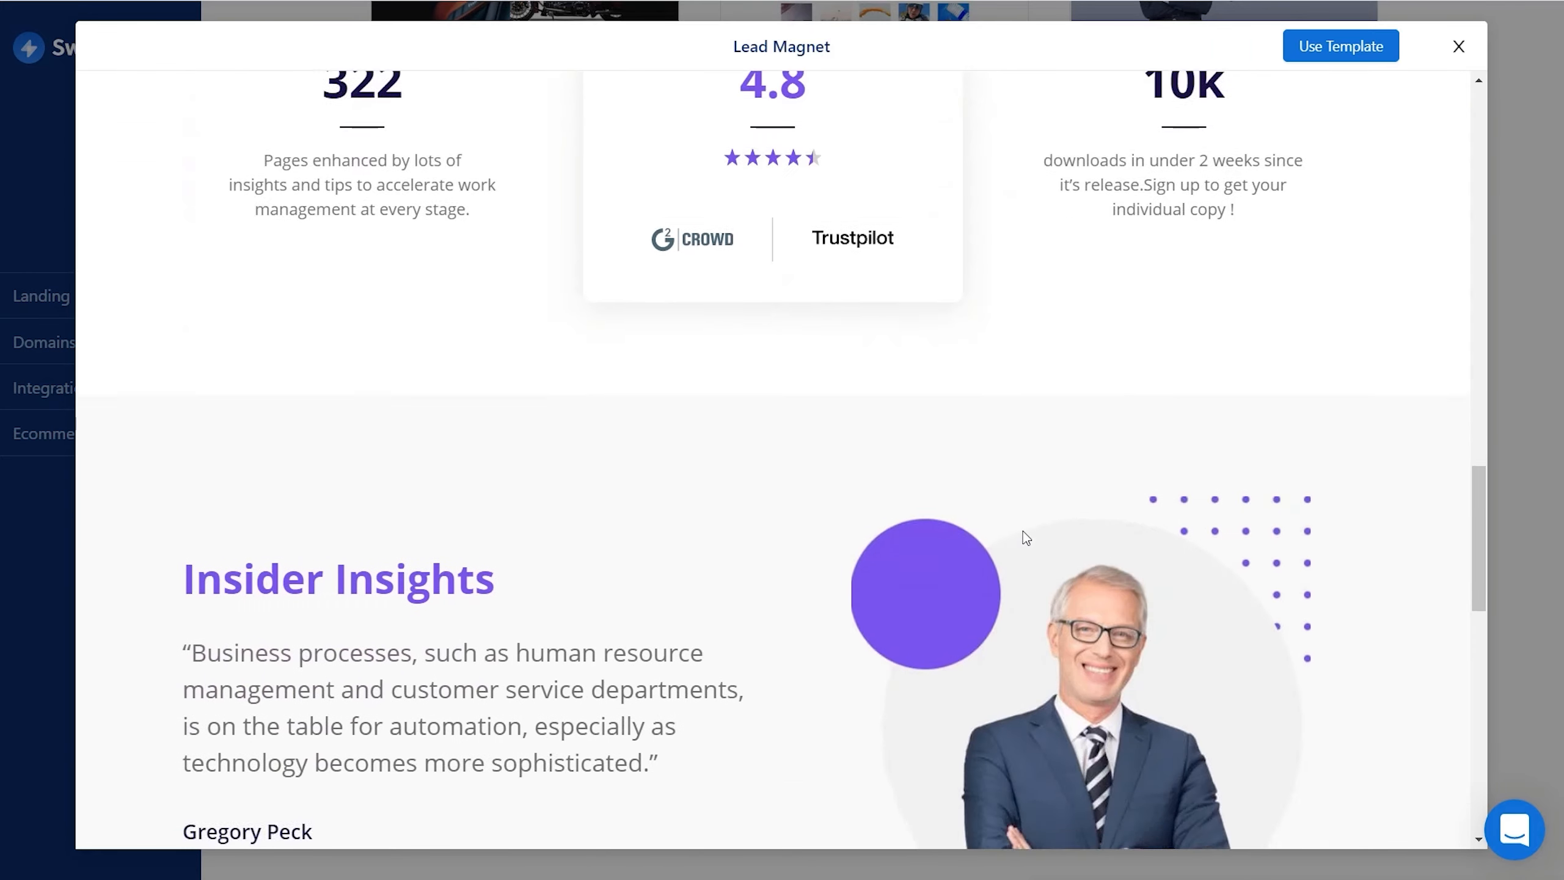
scroll(1024, 534, down, 5)
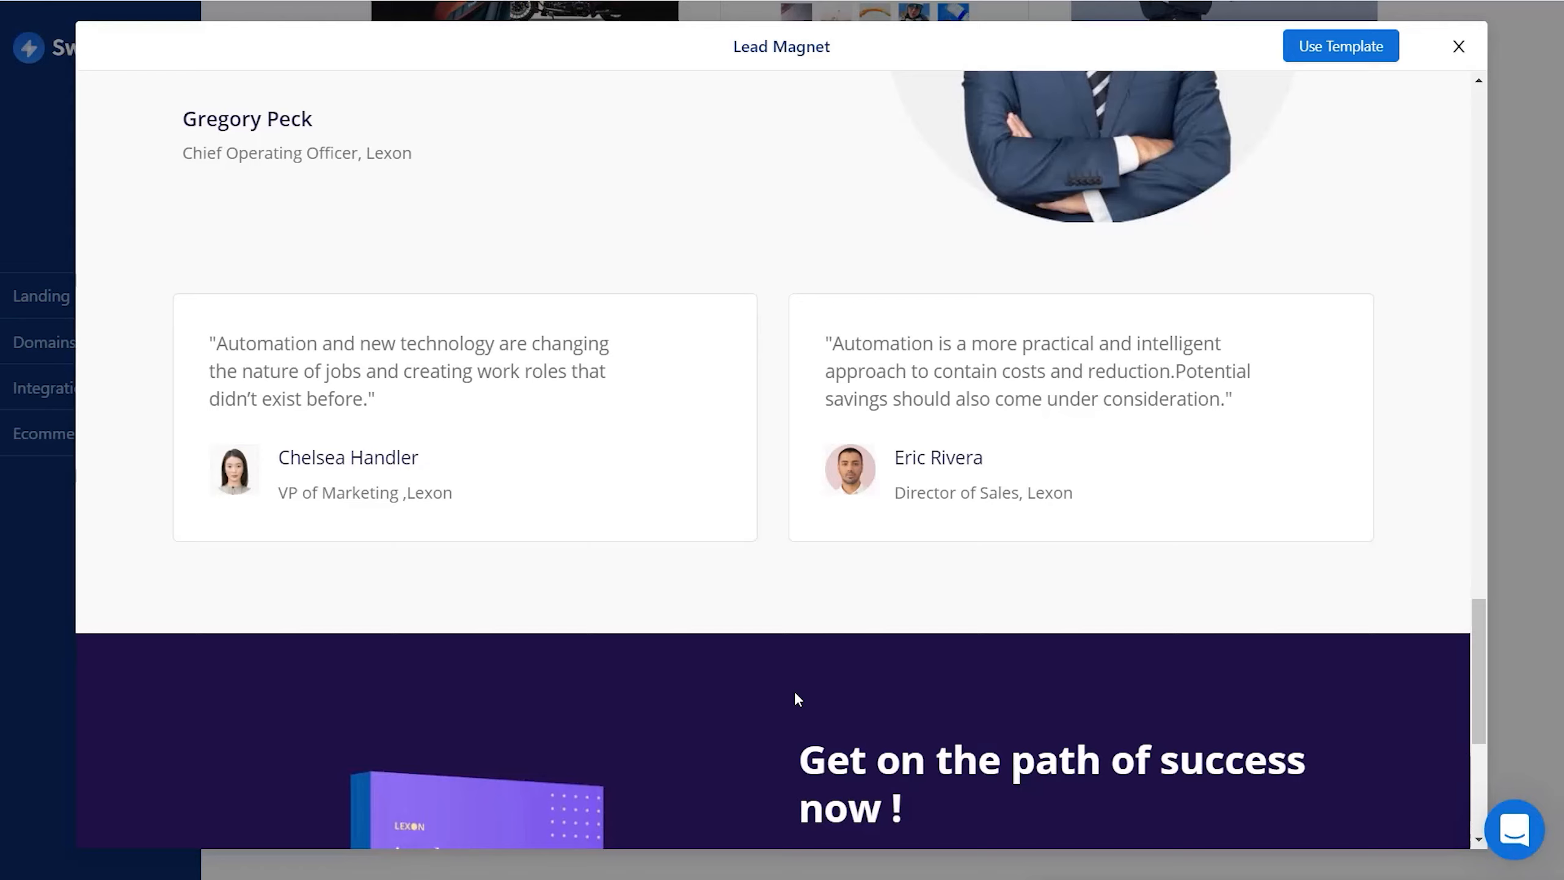
click(1352, 53)
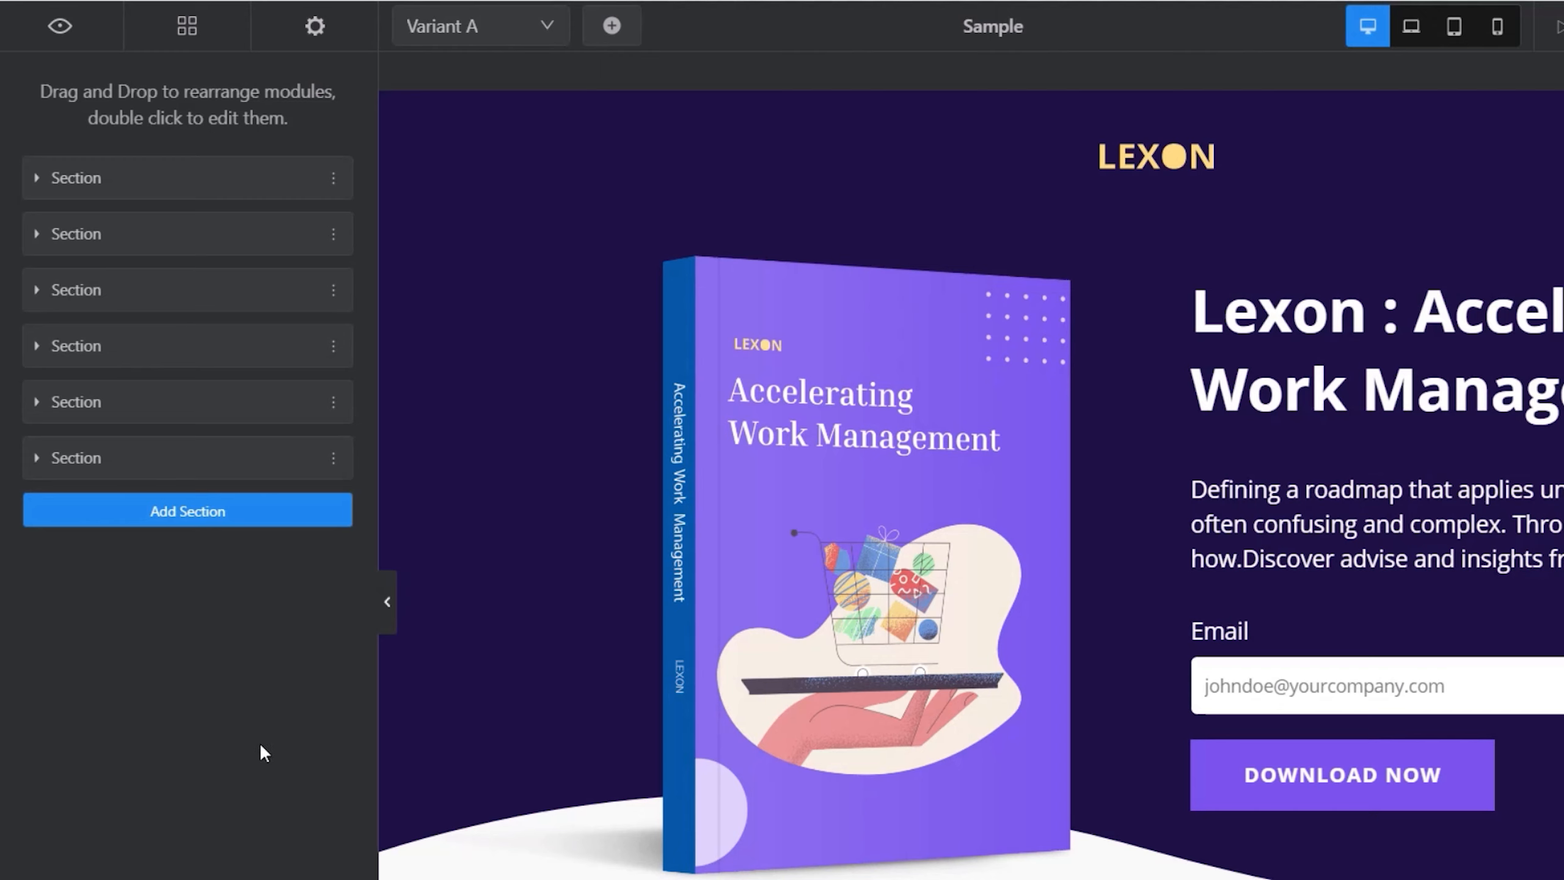
Step: Expand the first section's outline through its row and both columns down to the form step's email field
scroll(618, 661, down, 2)
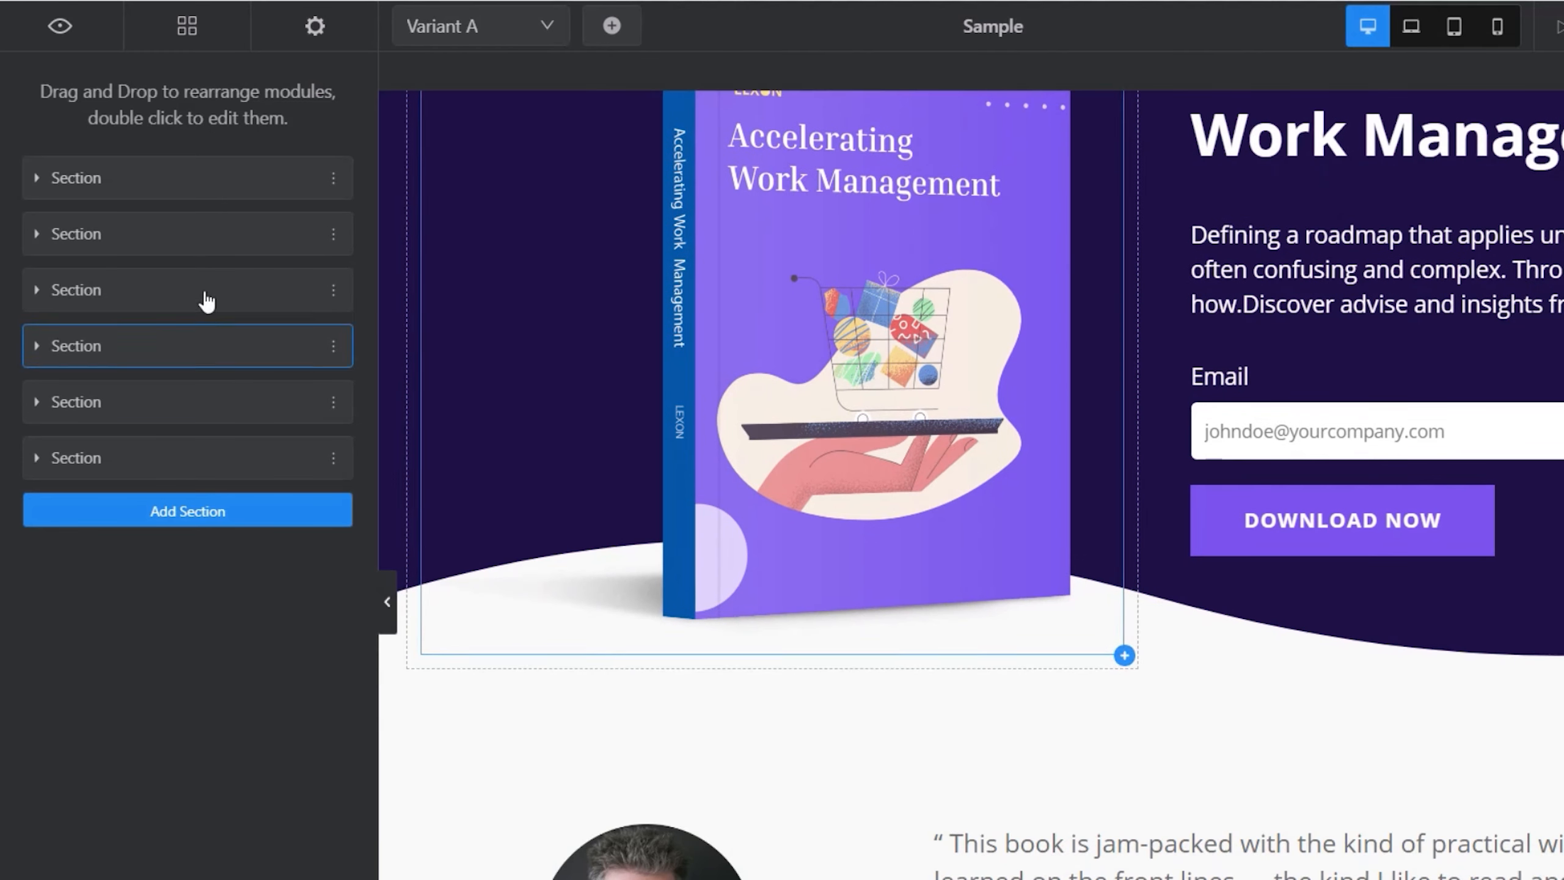
click(38, 177)
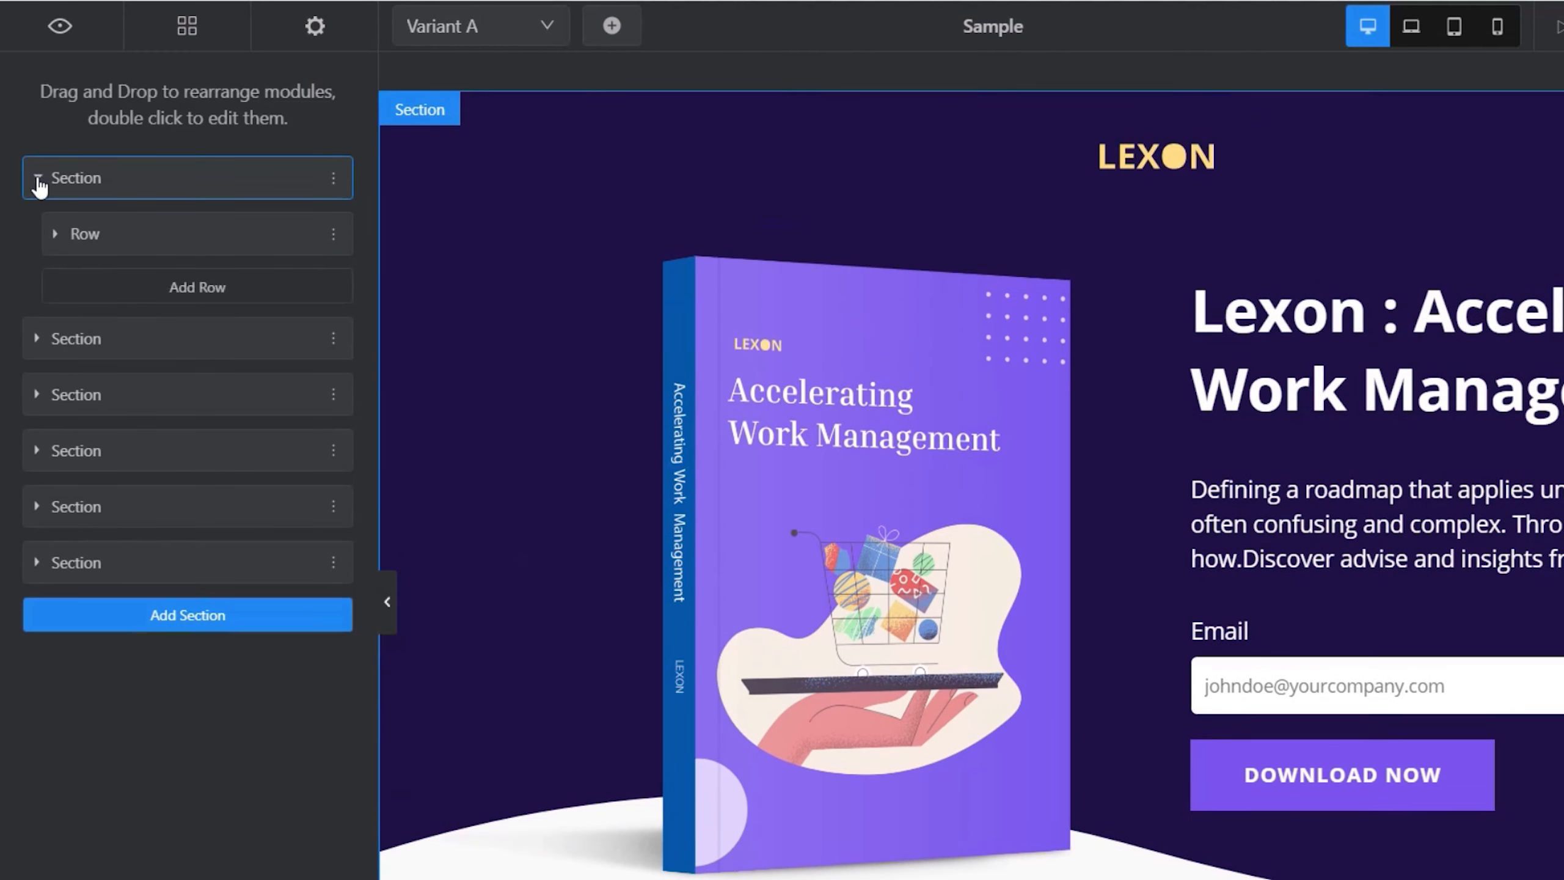
click(61, 234)
click(72, 291)
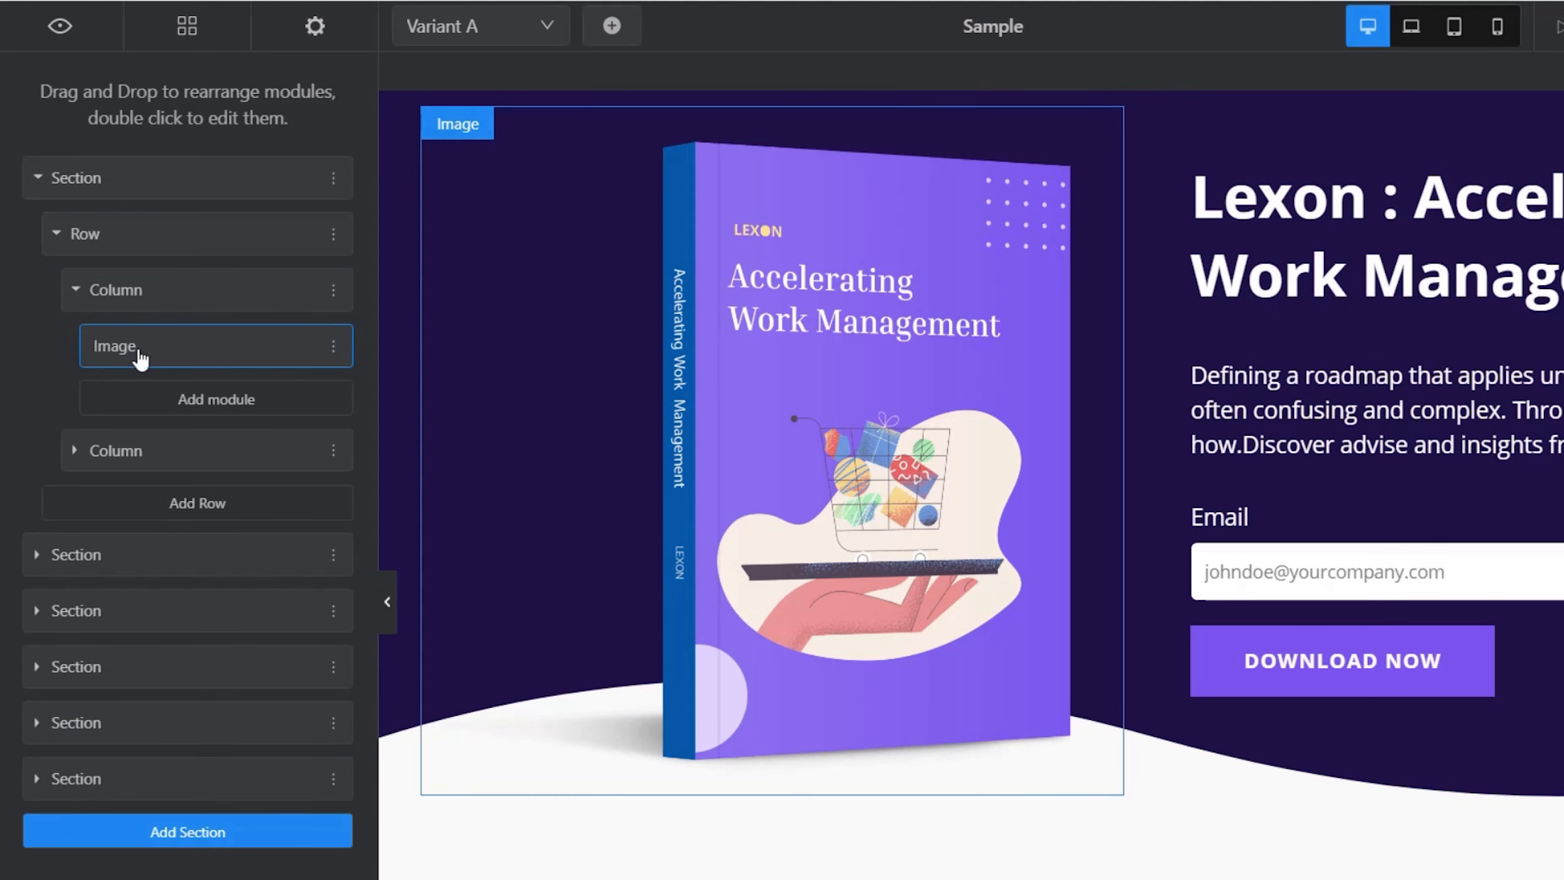
click(90, 453)
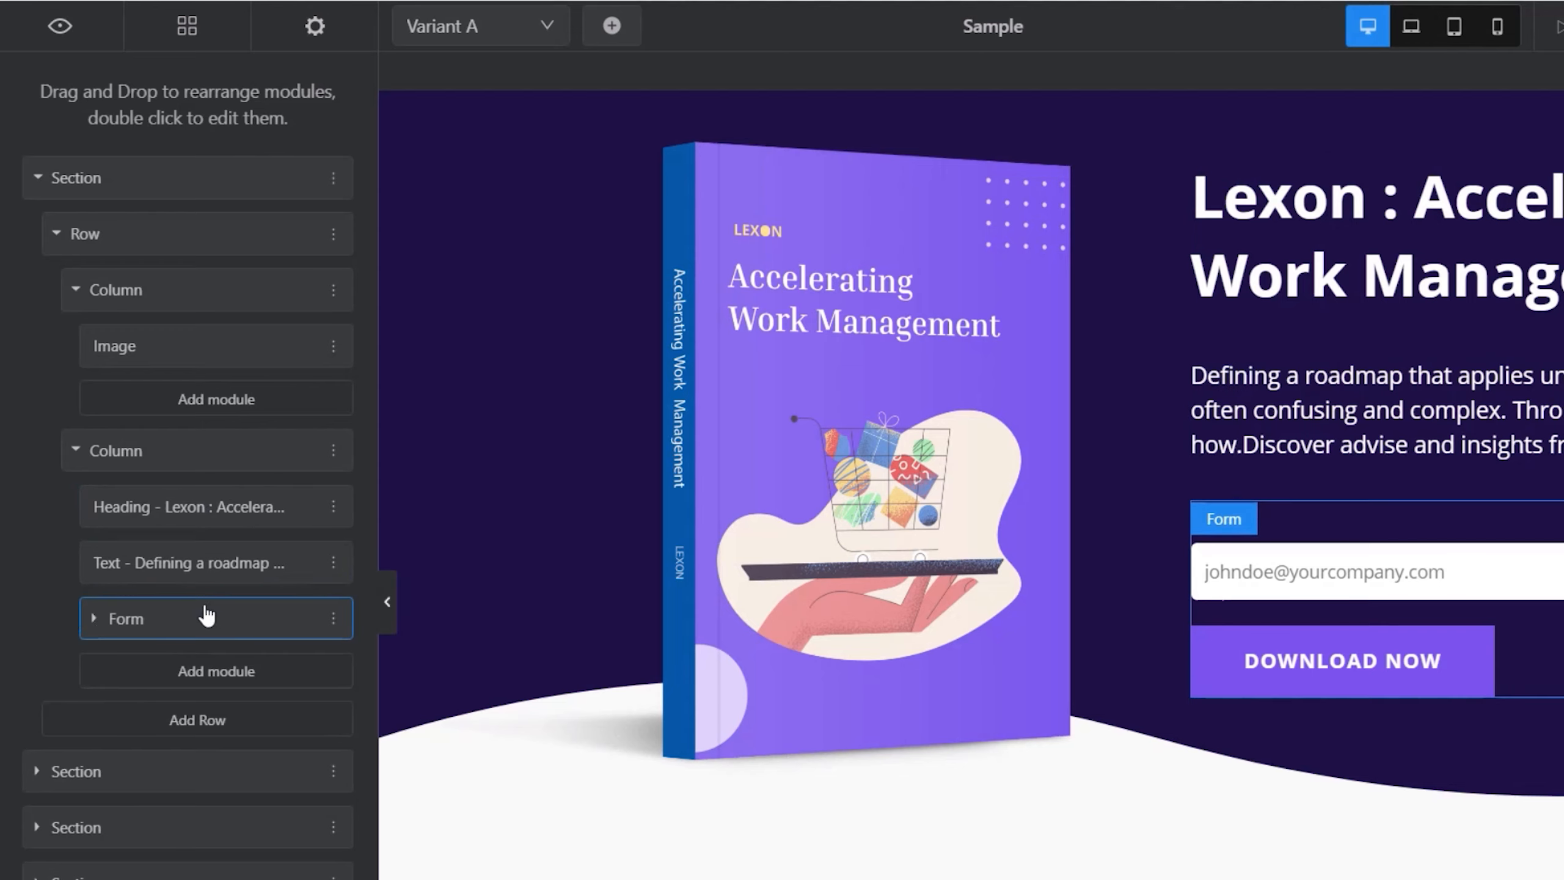
click(94, 618)
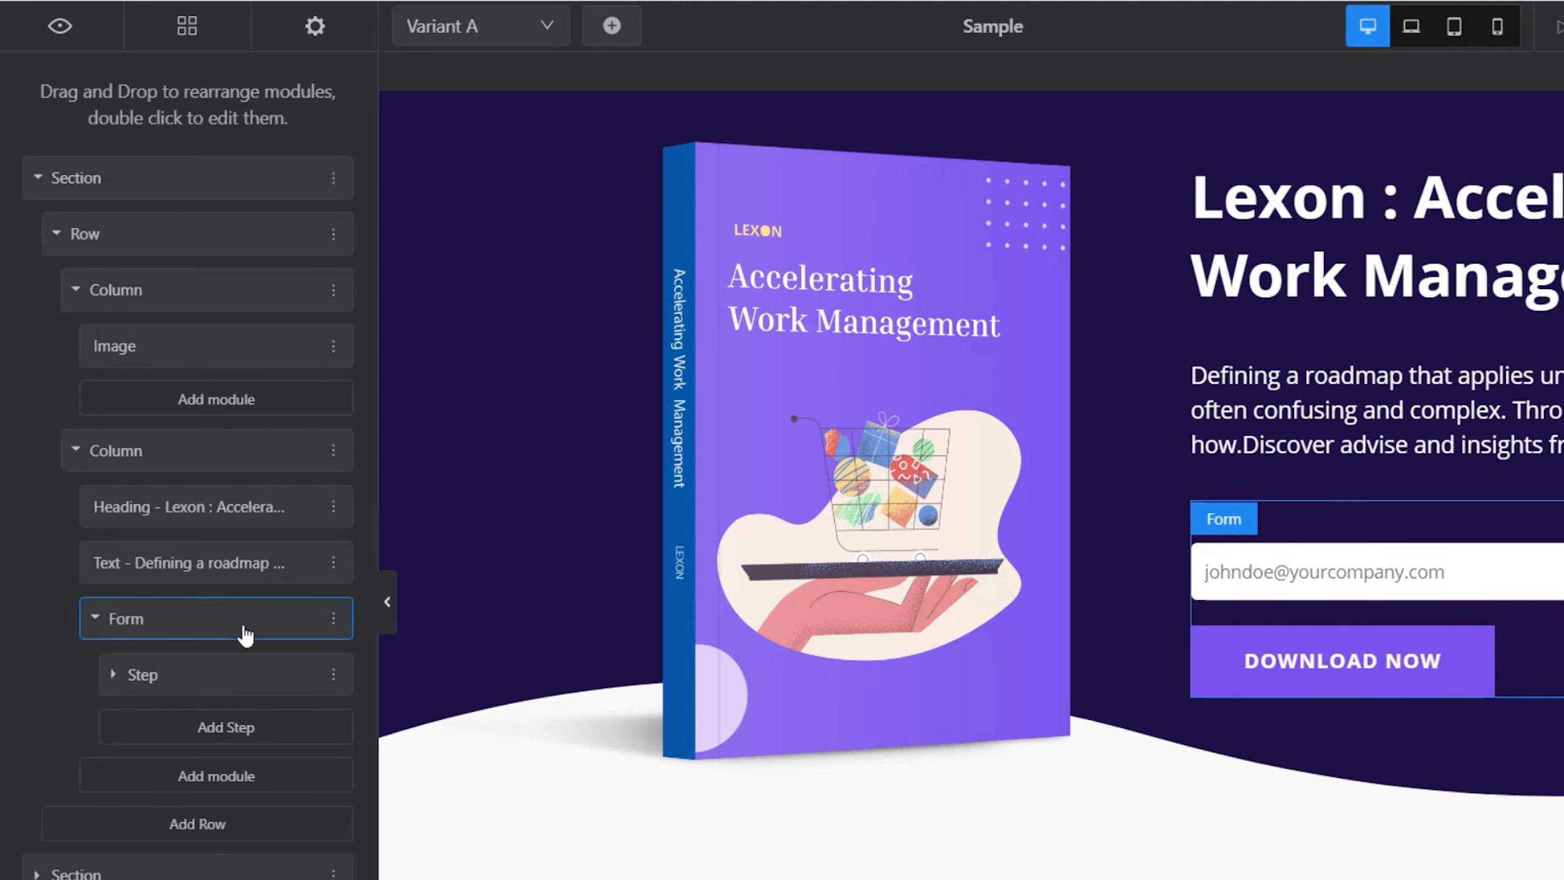
click(214, 682)
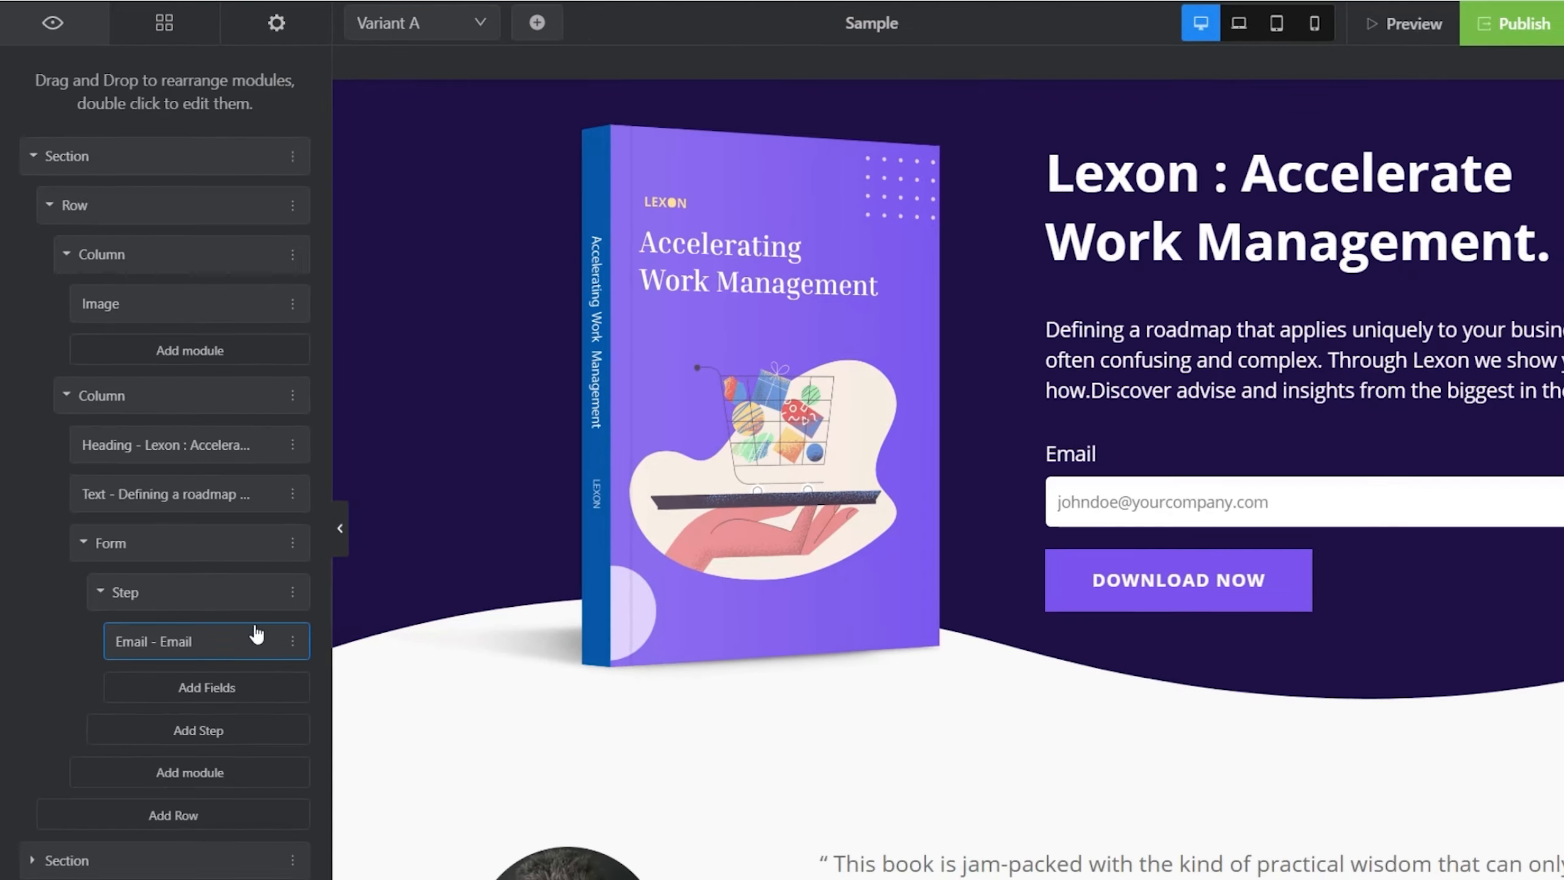
Step: Move the Lexon heading below the description text and back above it, and check the heading's available actions
drag(195, 443, 157, 498)
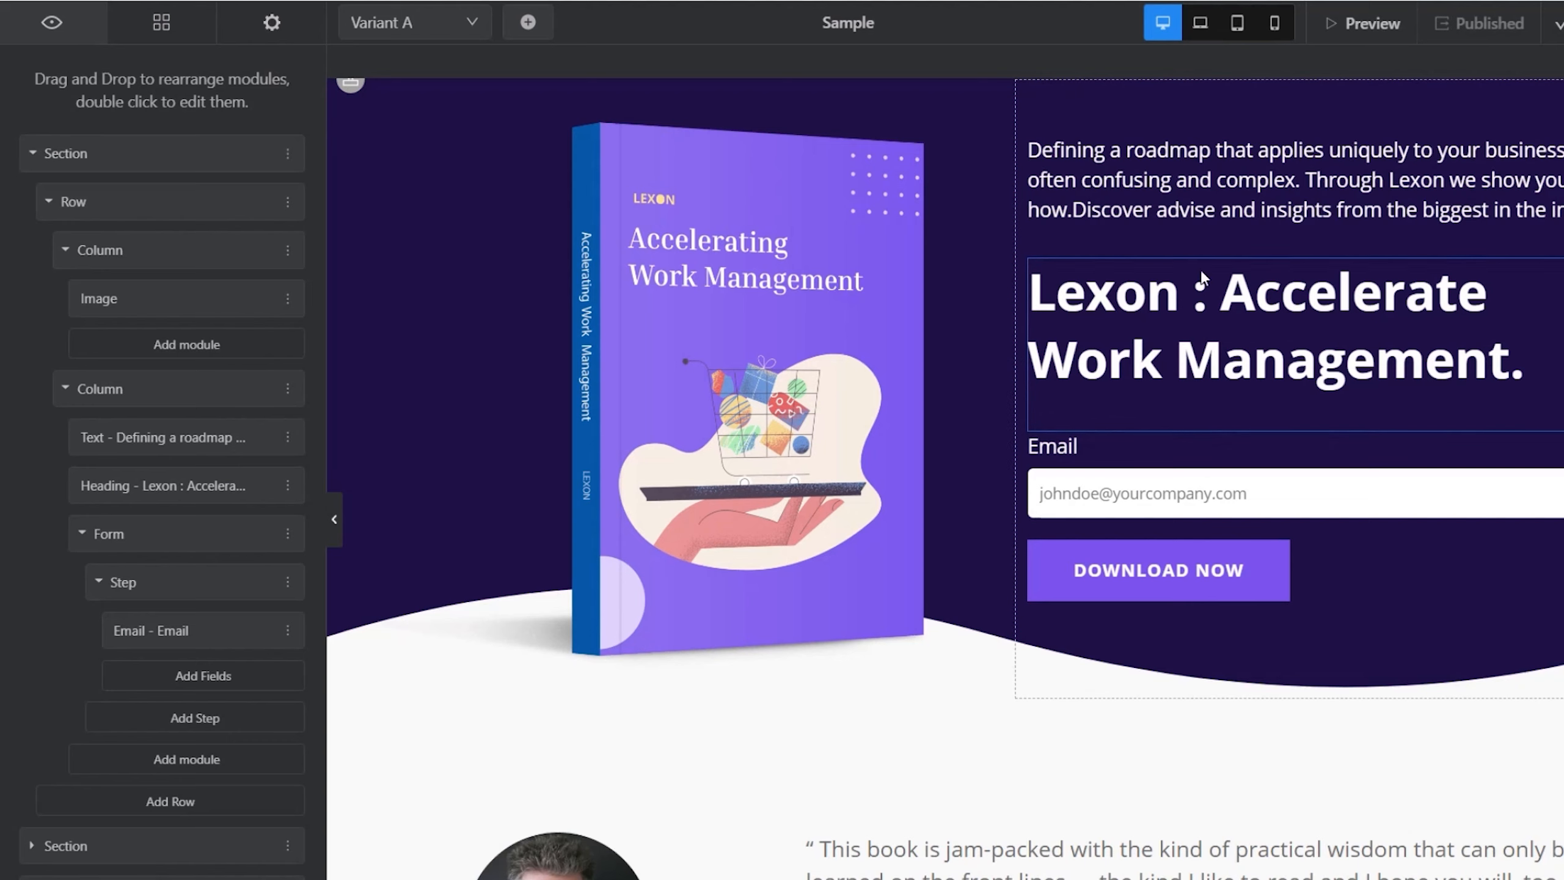
drag(182, 446, 156, 498)
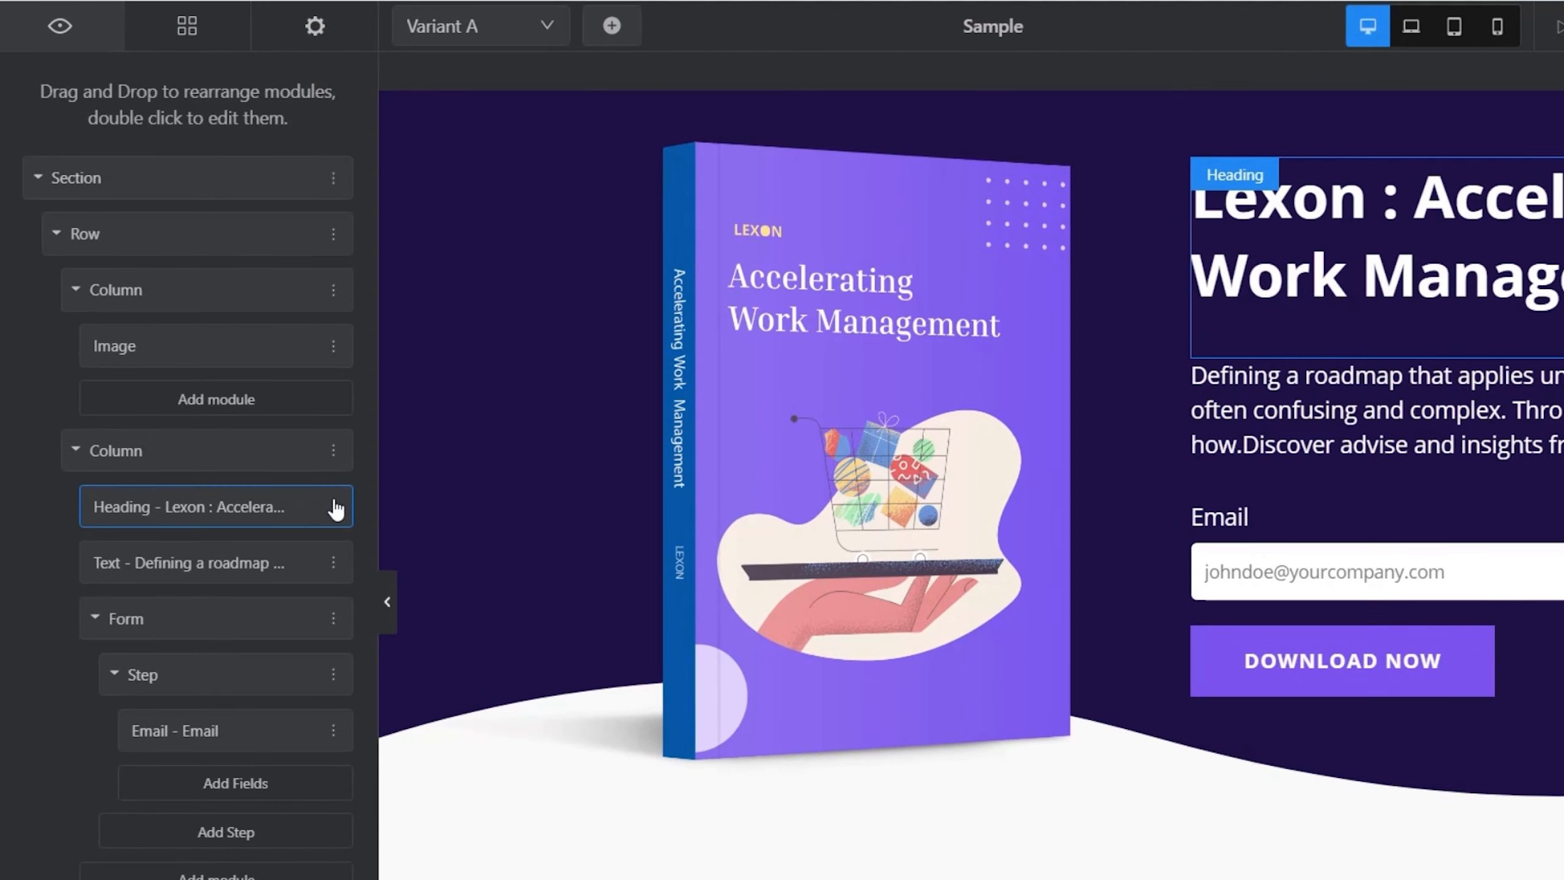
click(333, 506)
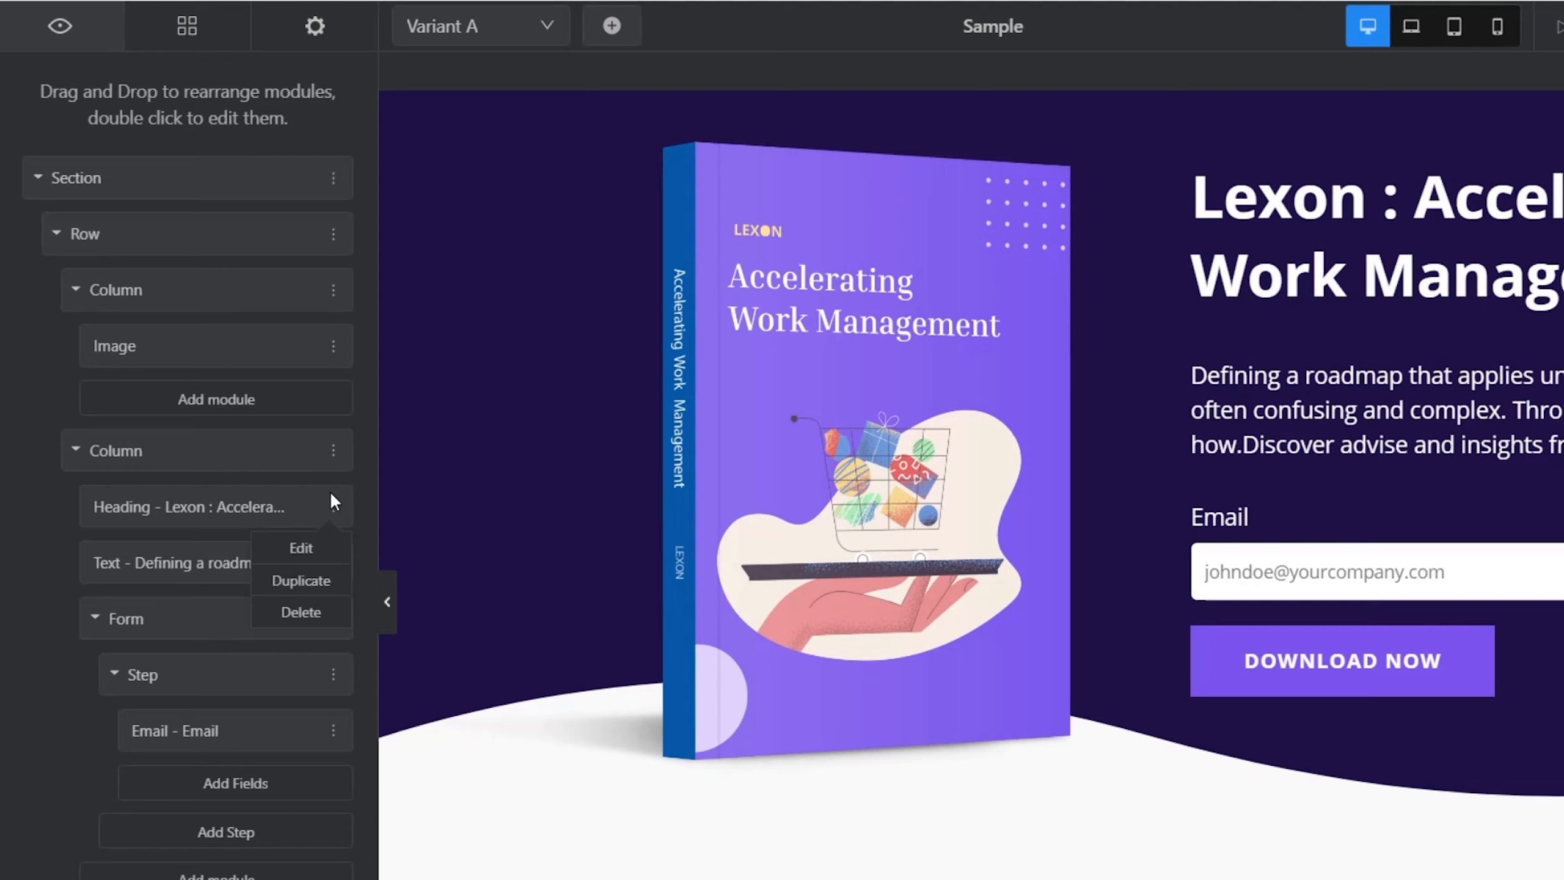
click(294, 499)
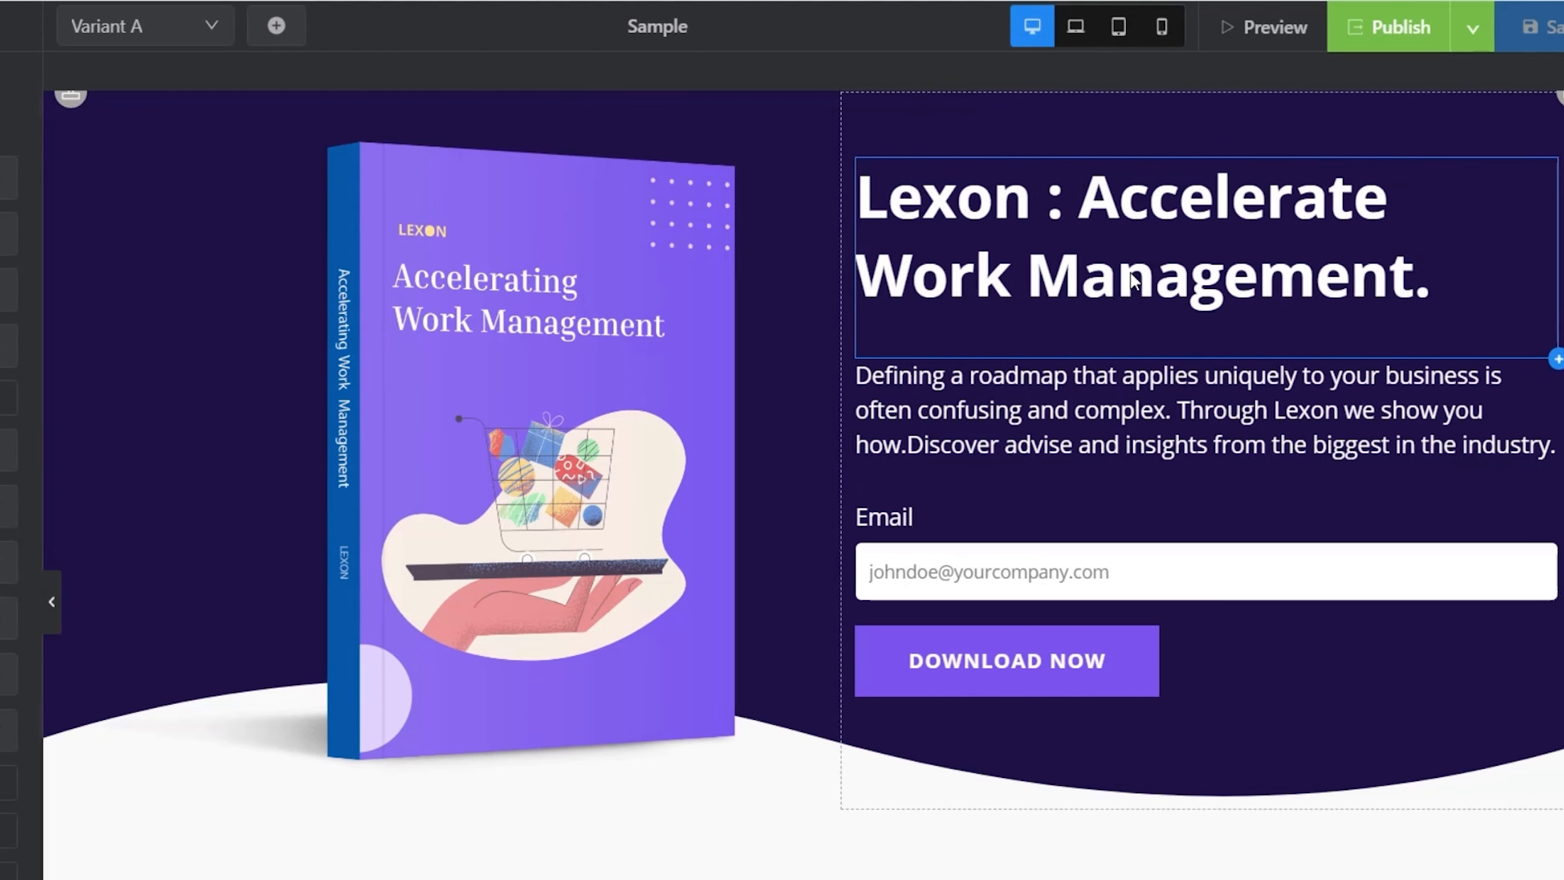
Step: Locate the hero's description text module in the page outline and open the email form's settings
click(1436, 280)
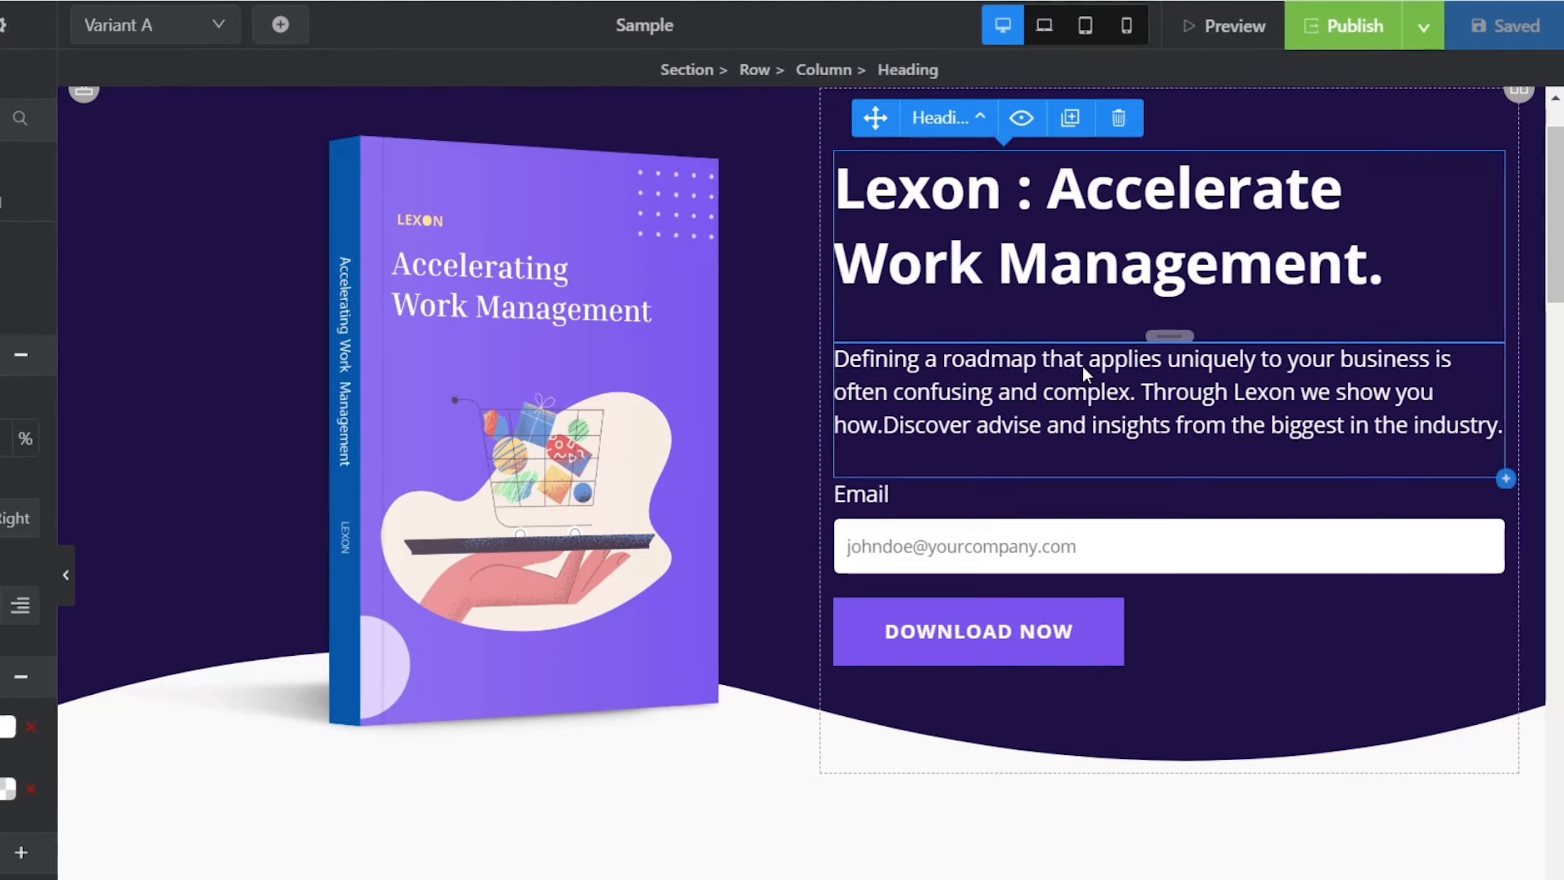
click(1070, 377)
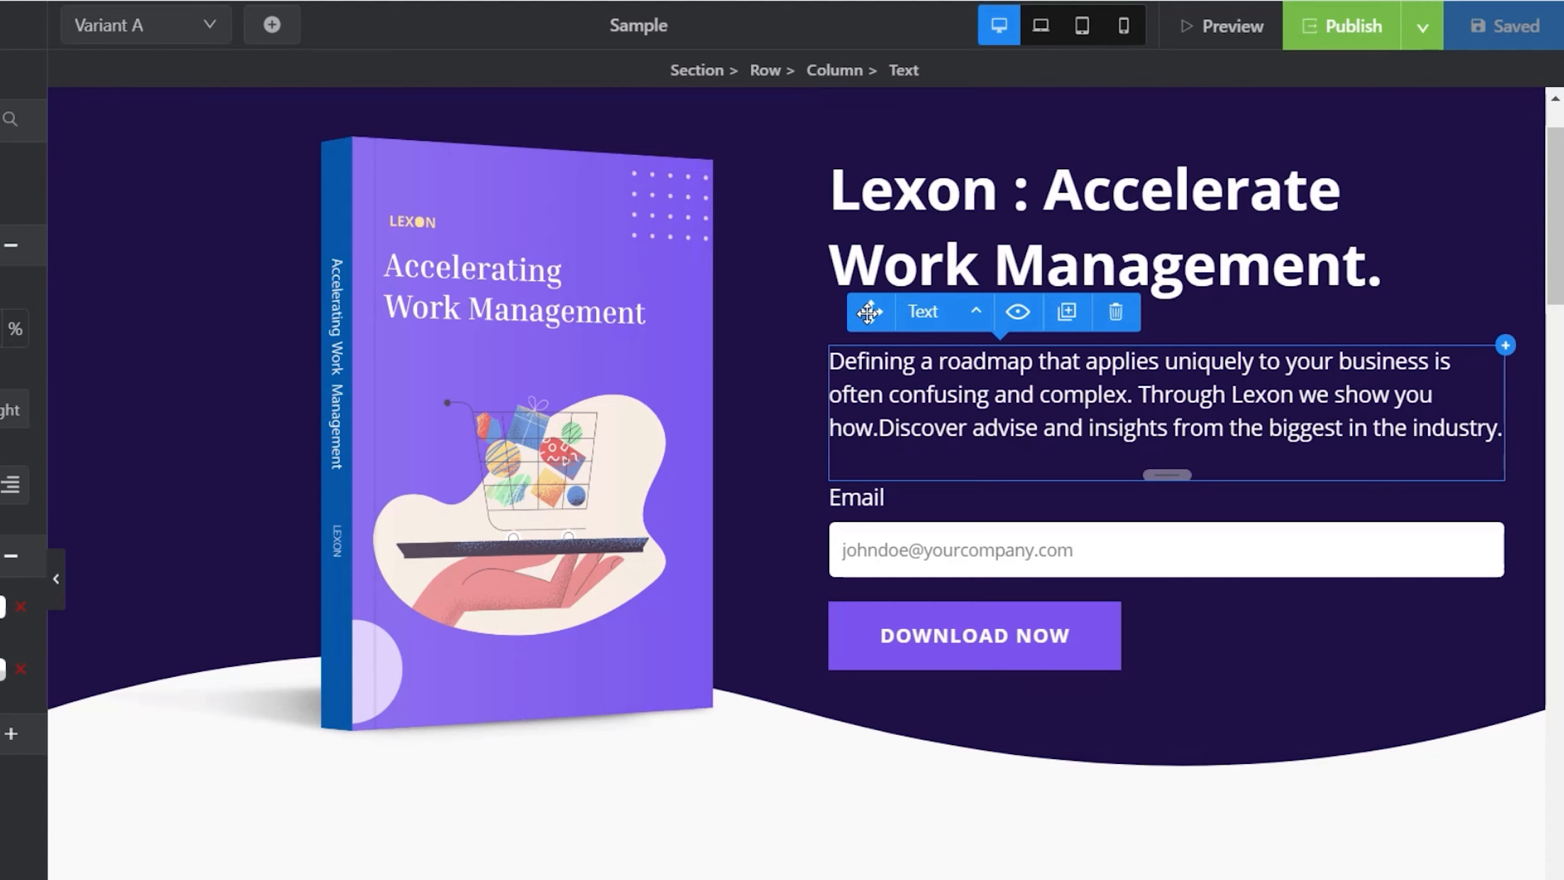
click(973, 318)
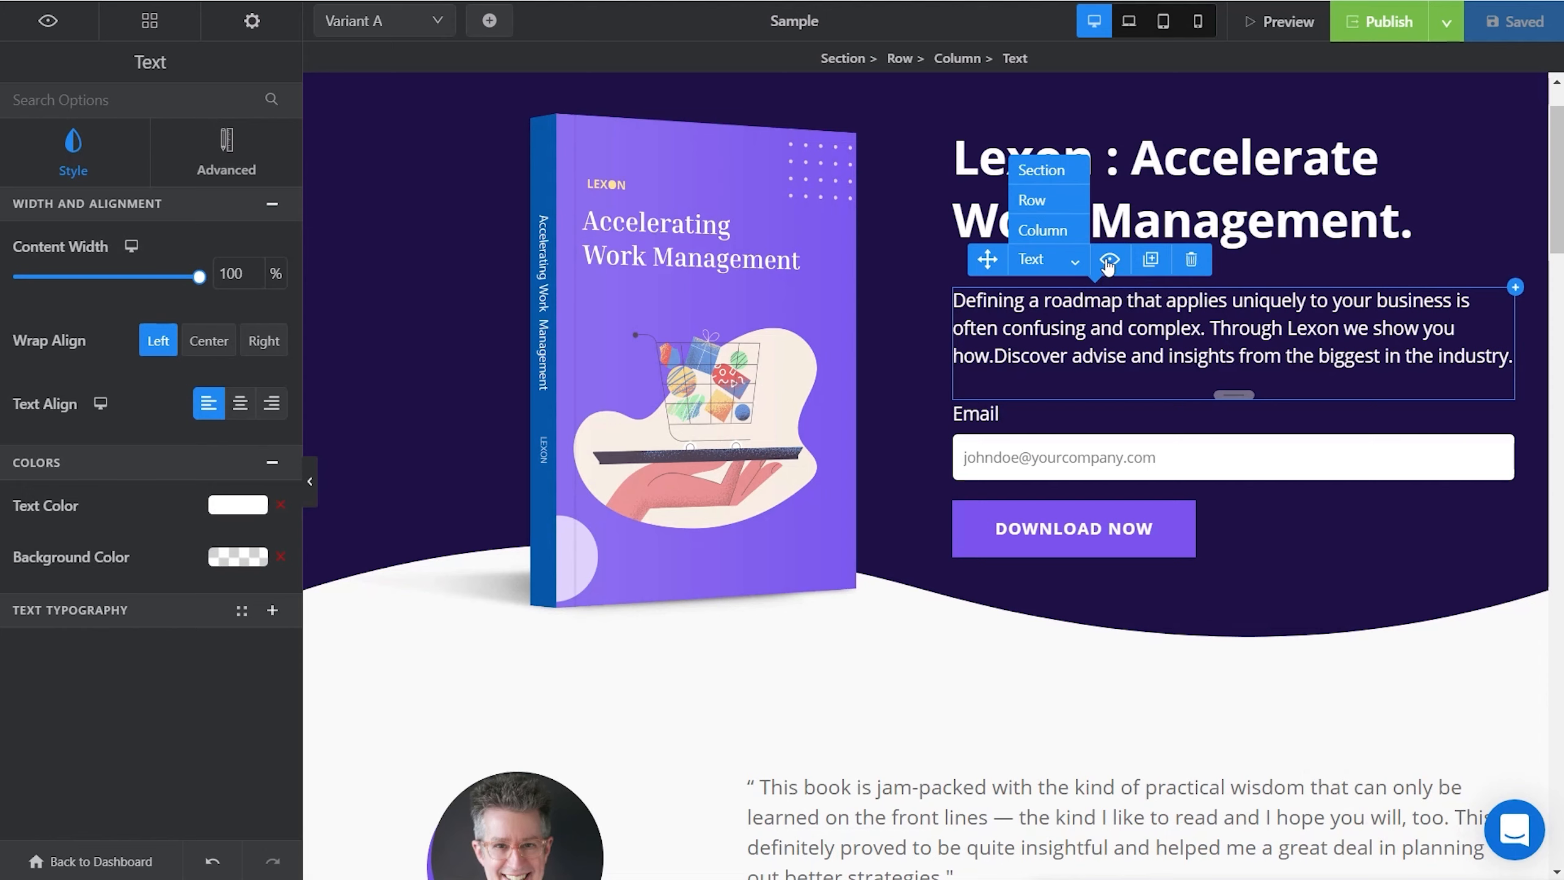
click(1108, 261)
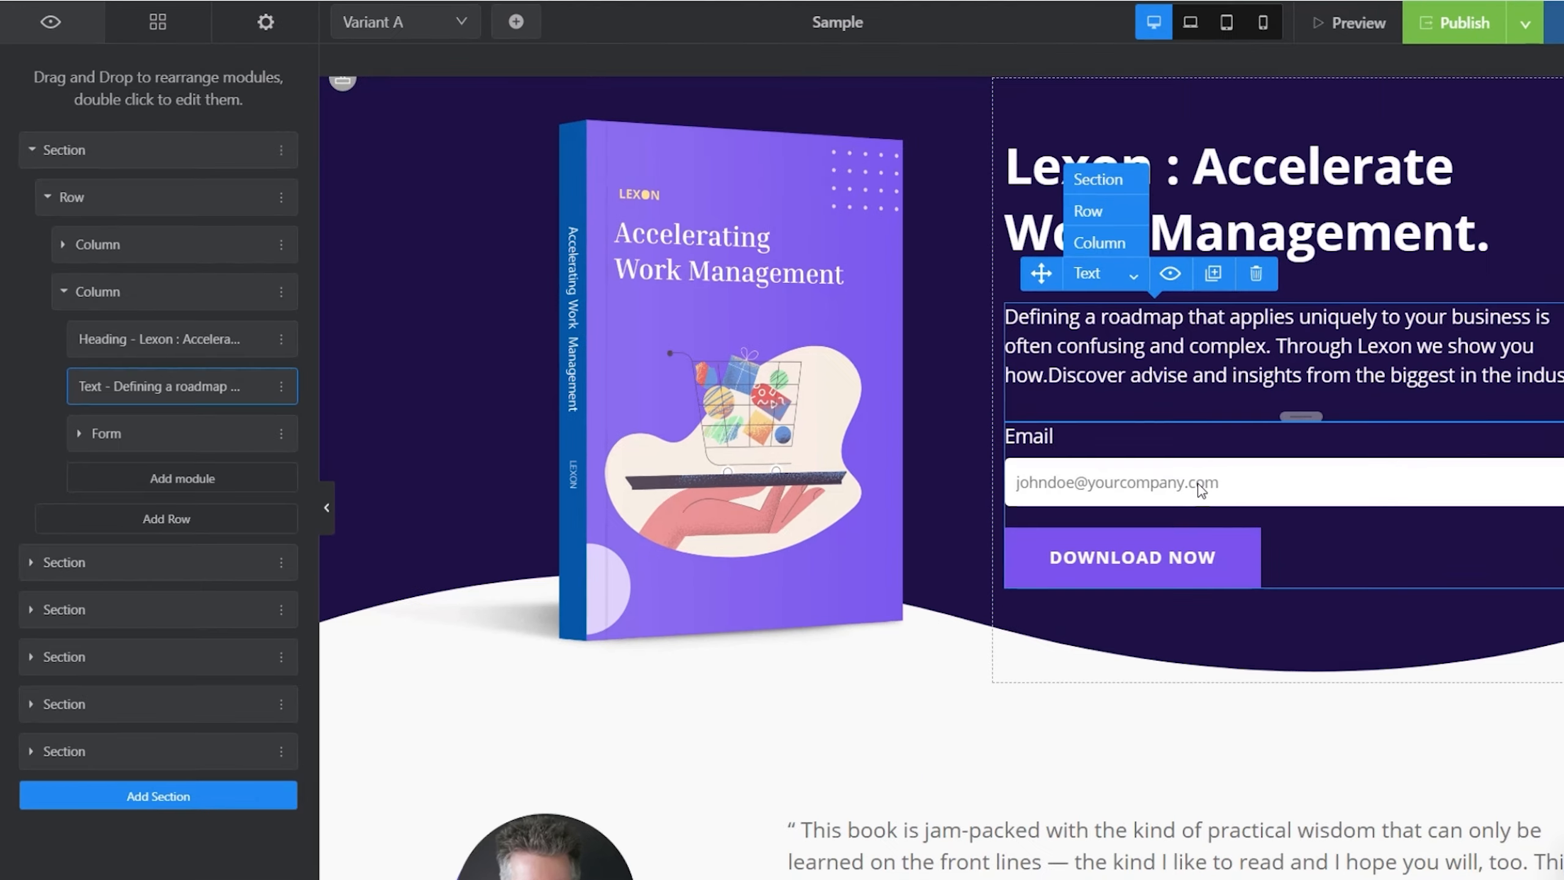
click(1139, 464)
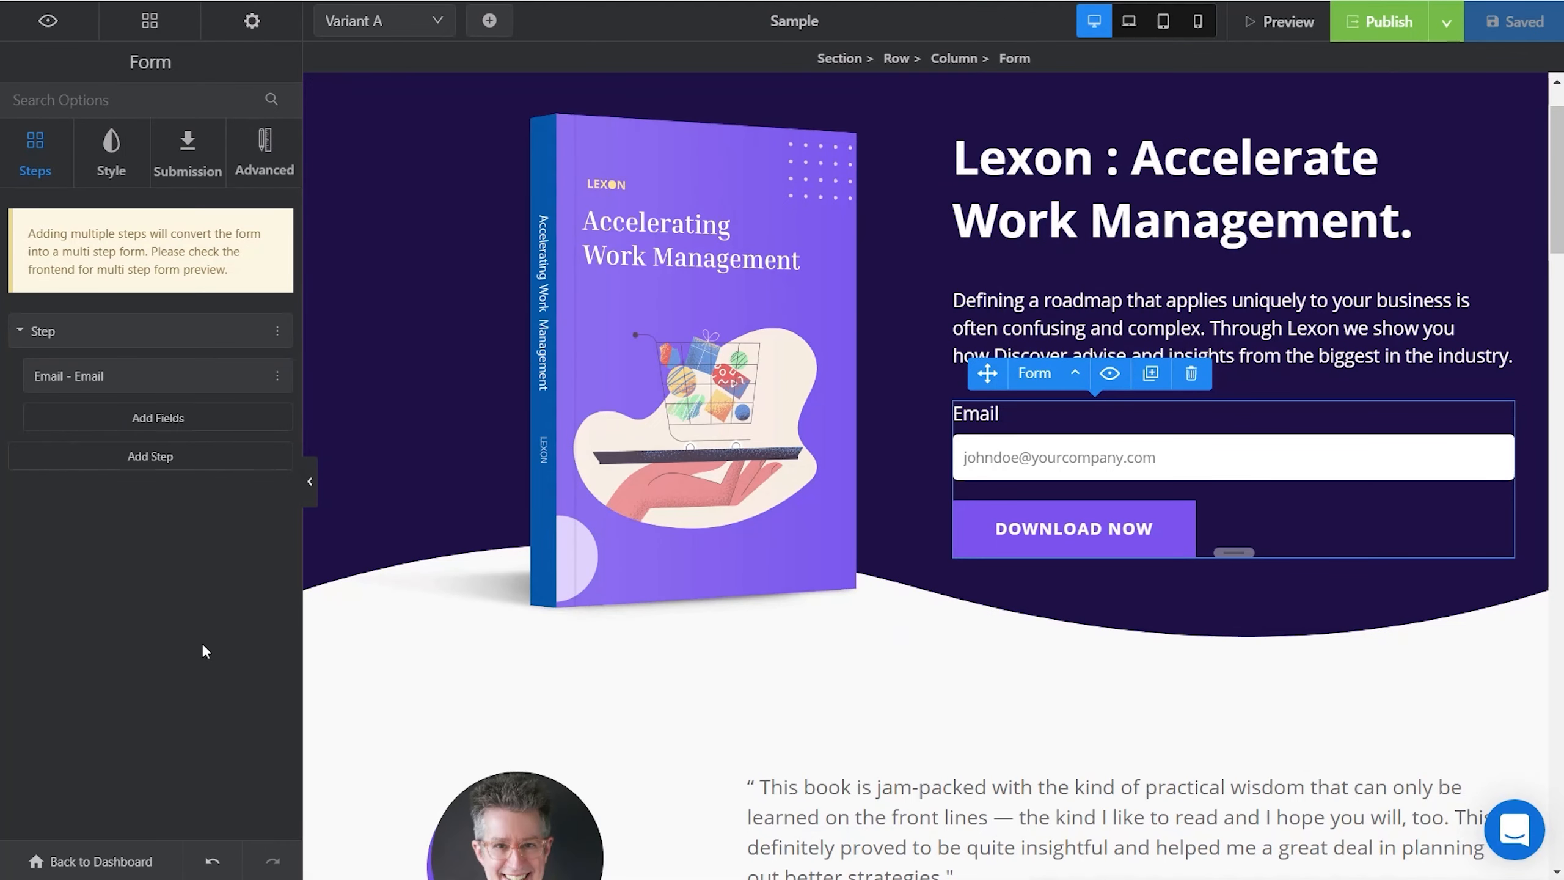
Step: Examine the hero heading's content and advanced spacing settings, and expand its title typography options
click(1118, 207)
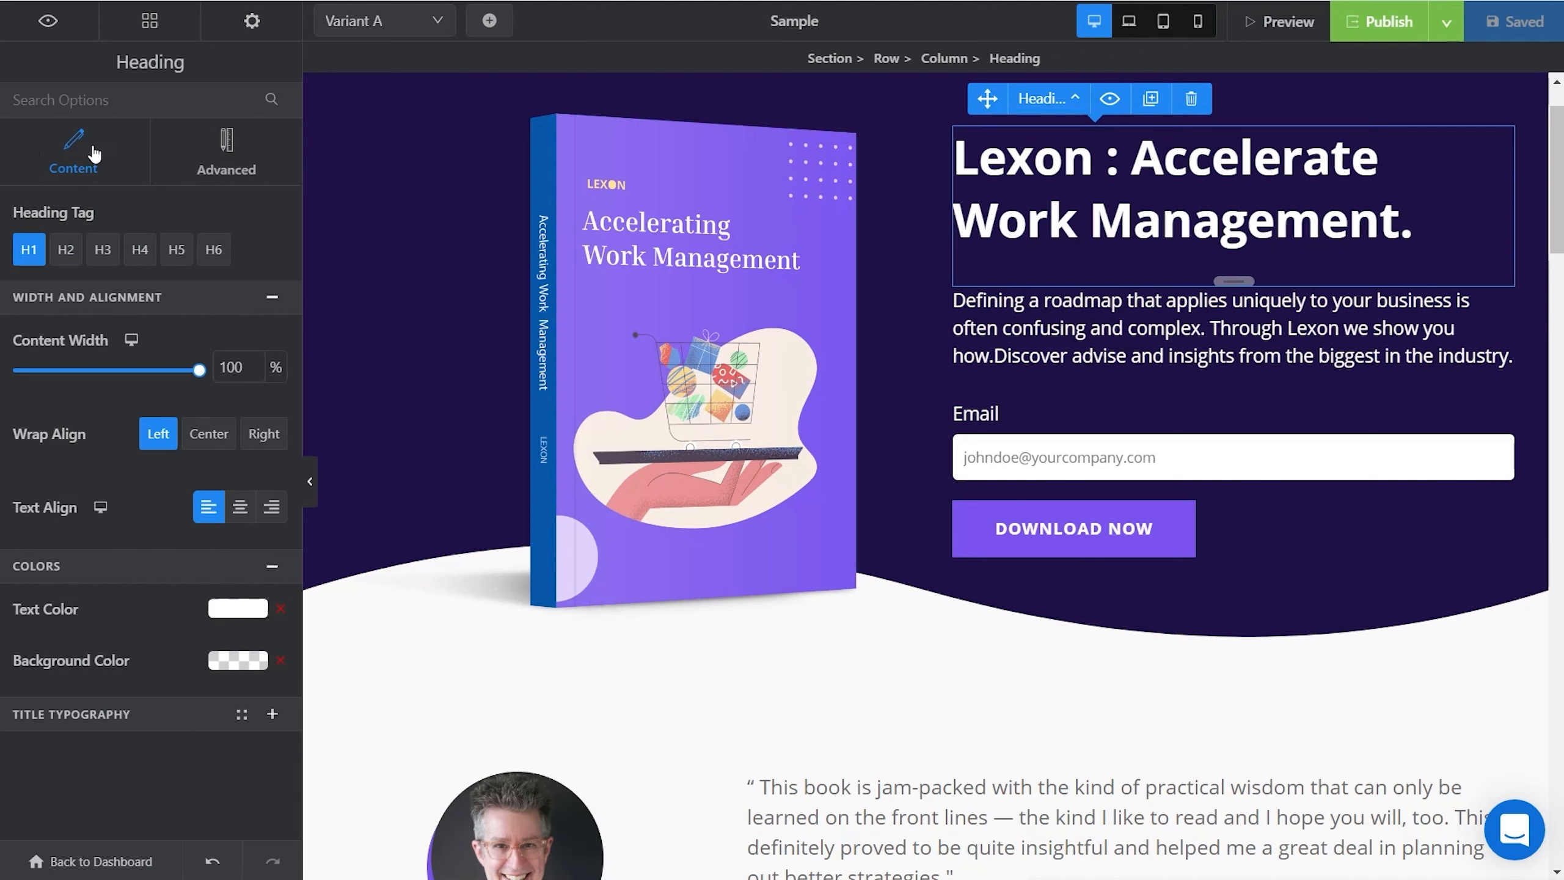
click(234, 151)
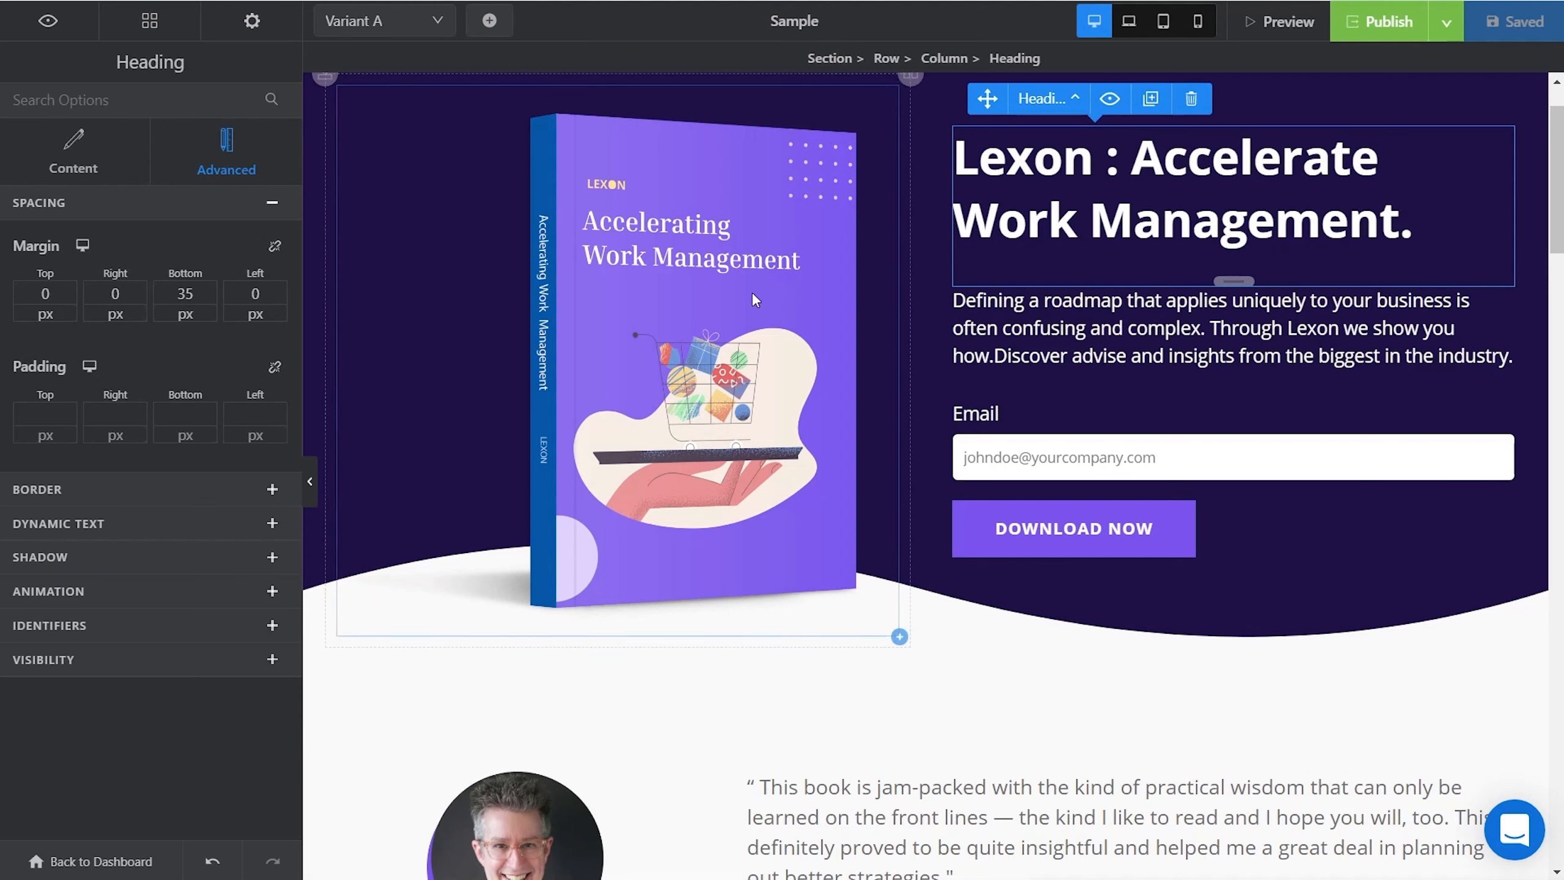
click(72, 145)
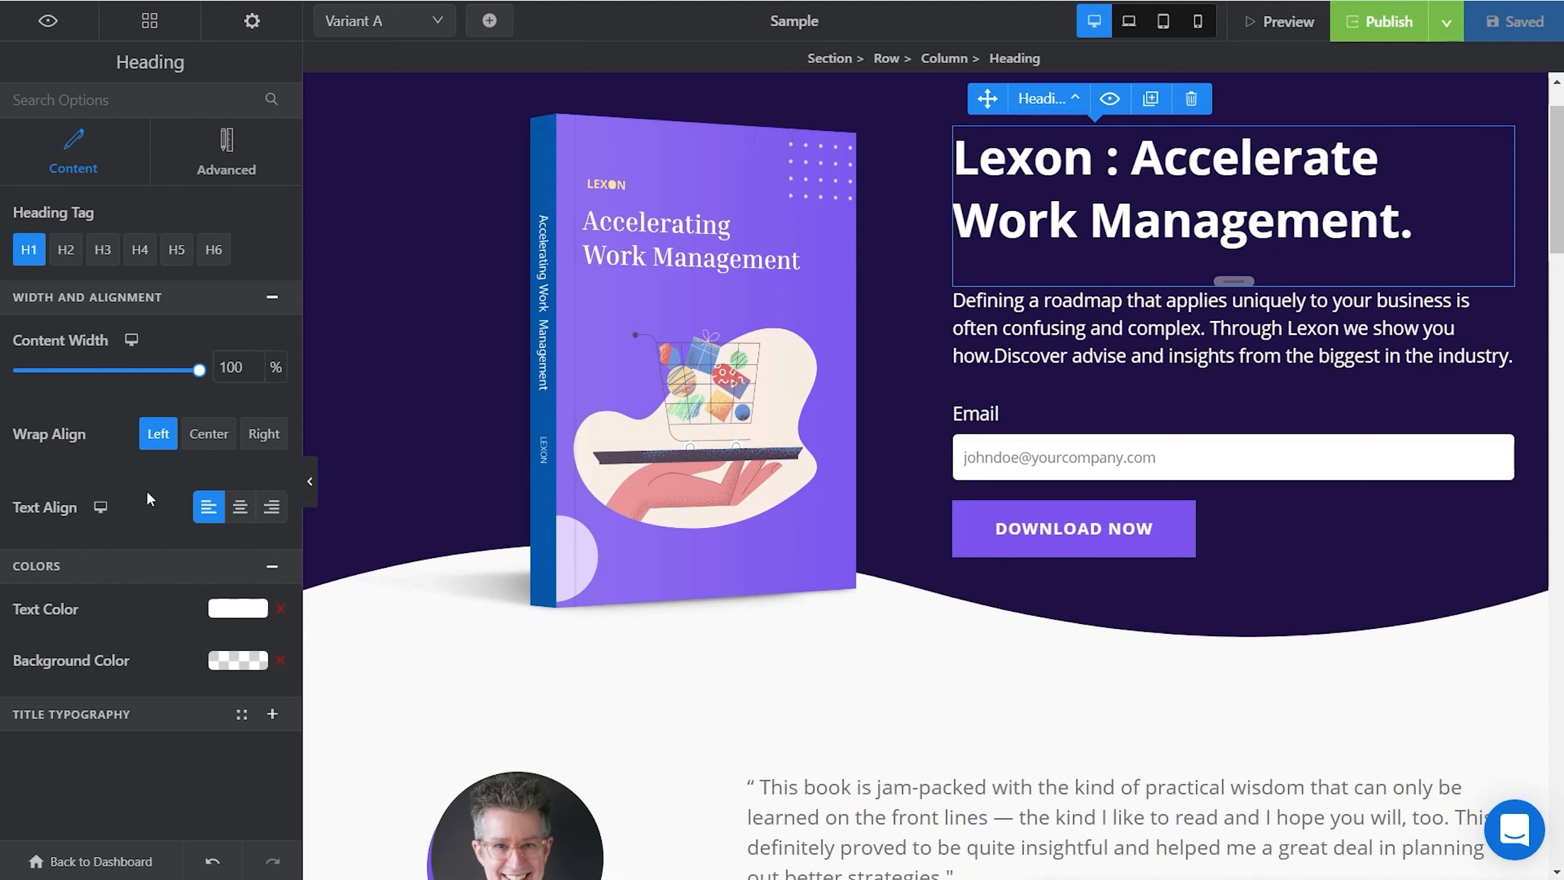
click(130, 715)
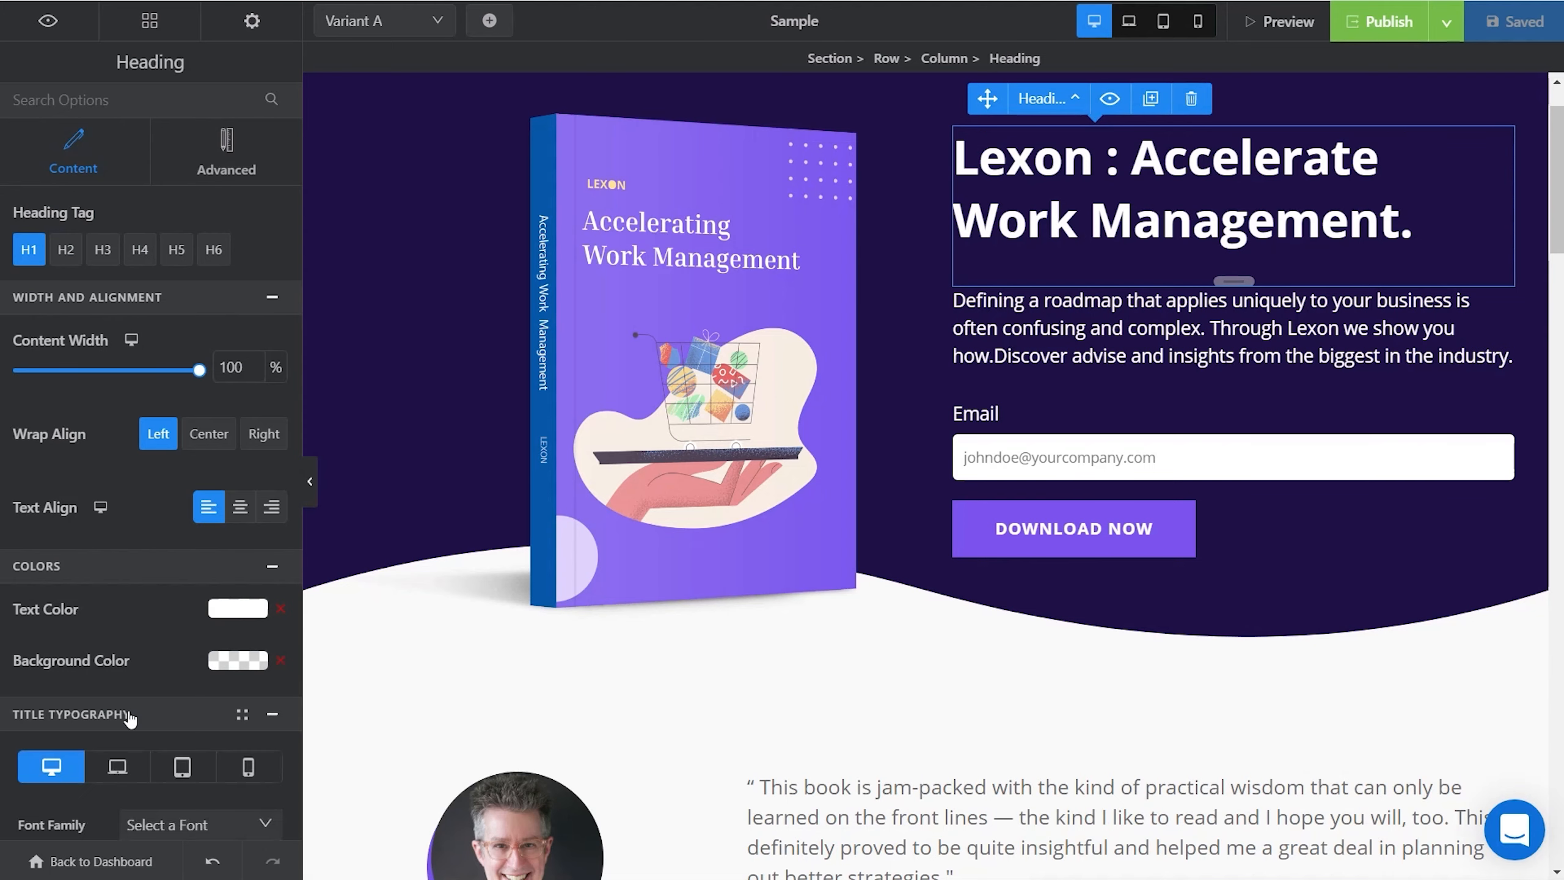
scroll(131, 687, down, 4)
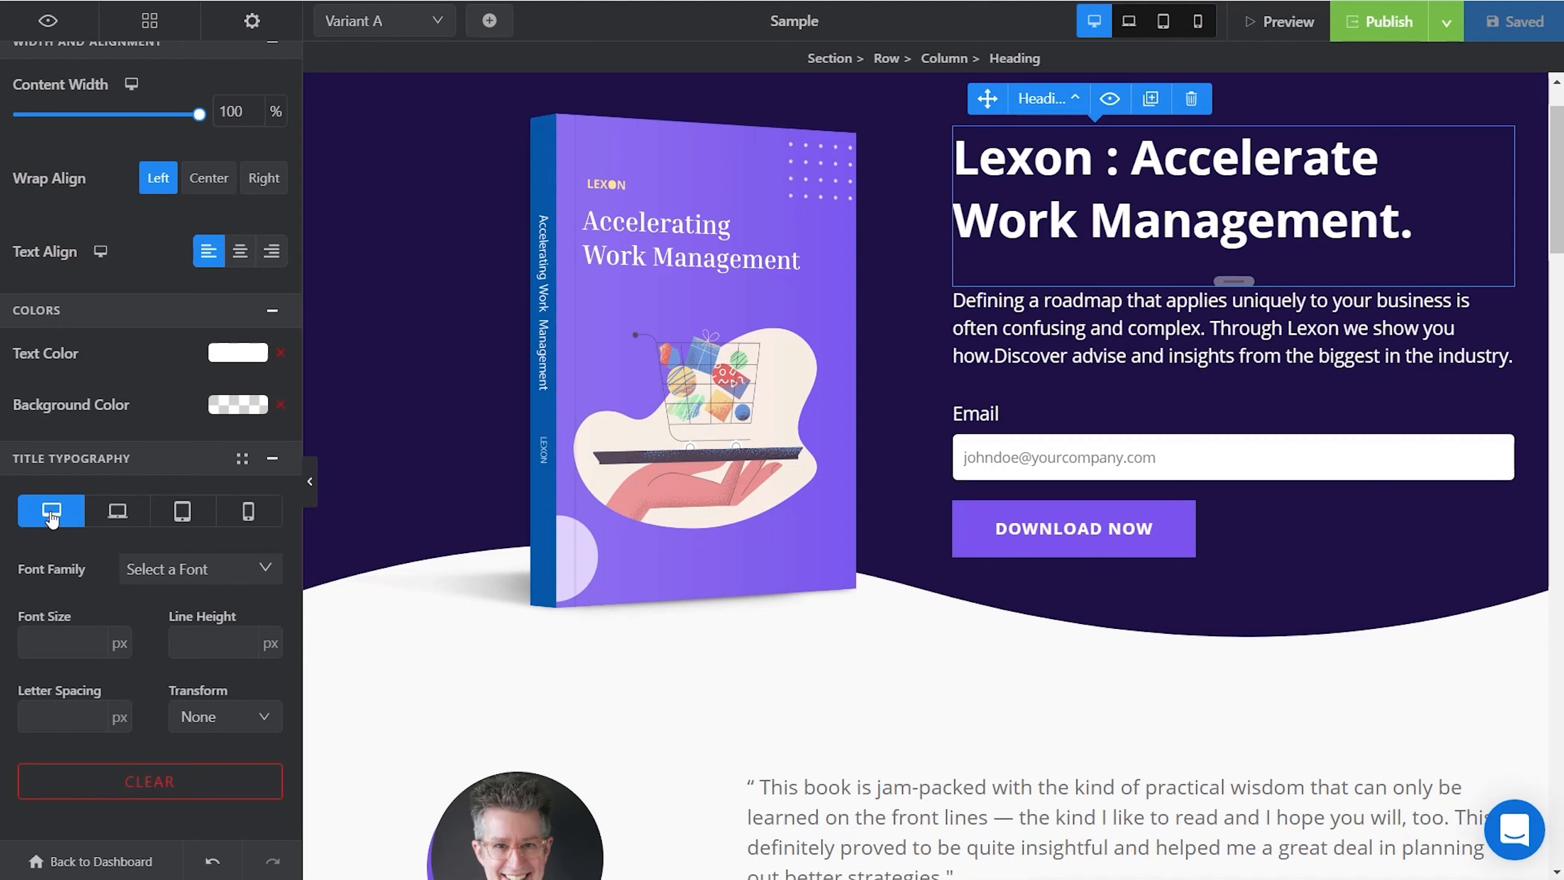
Step: Preview the page and the heading's typography settings at laptop, tablet and mobile sizes
click(118, 513)
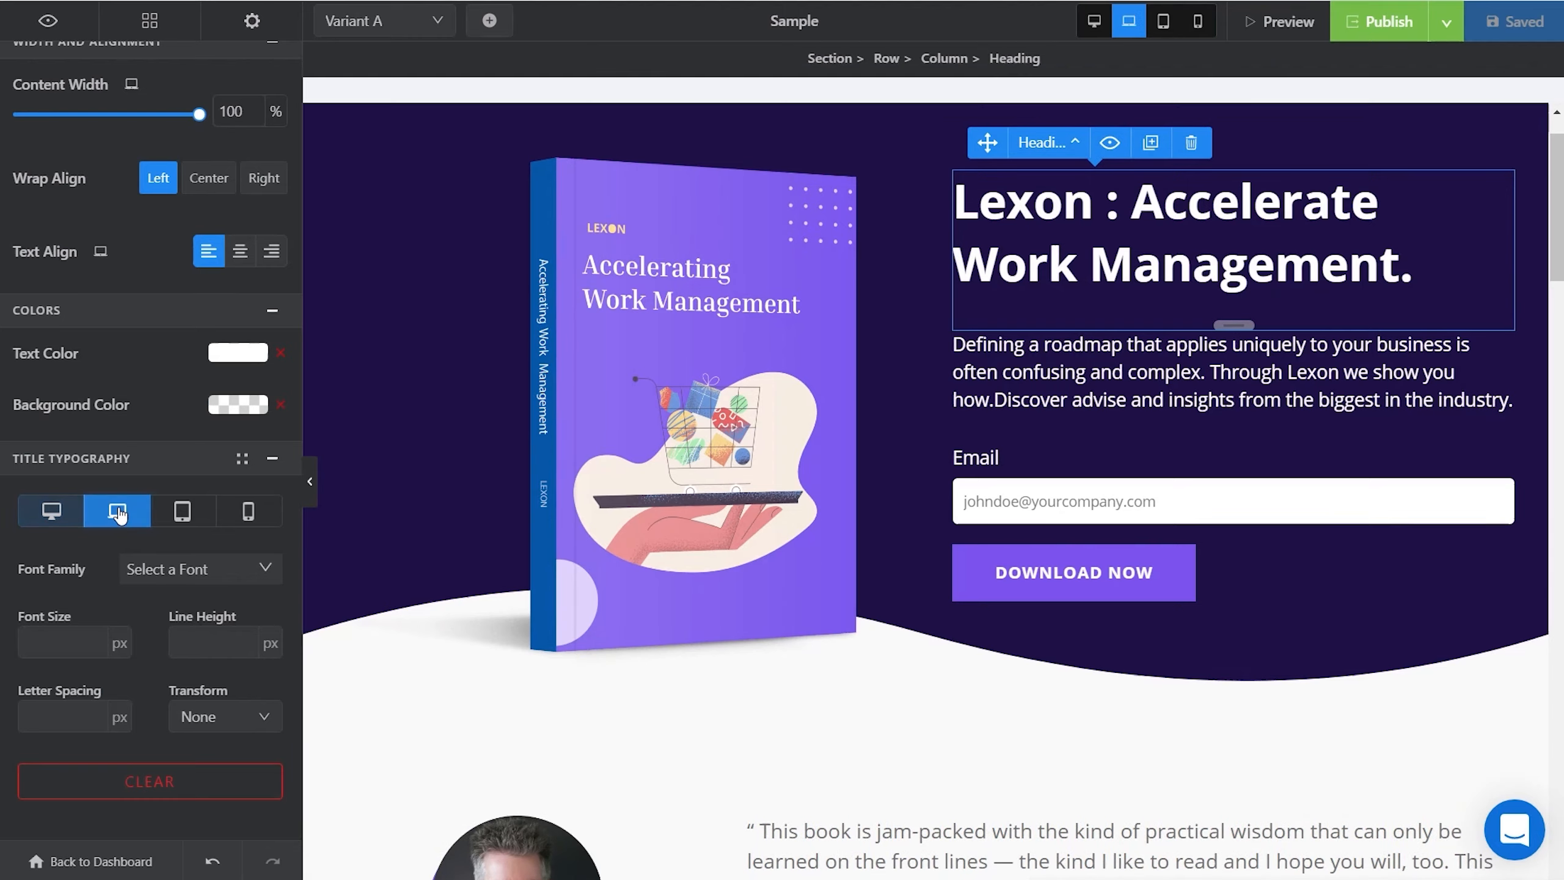
click(181, 517)
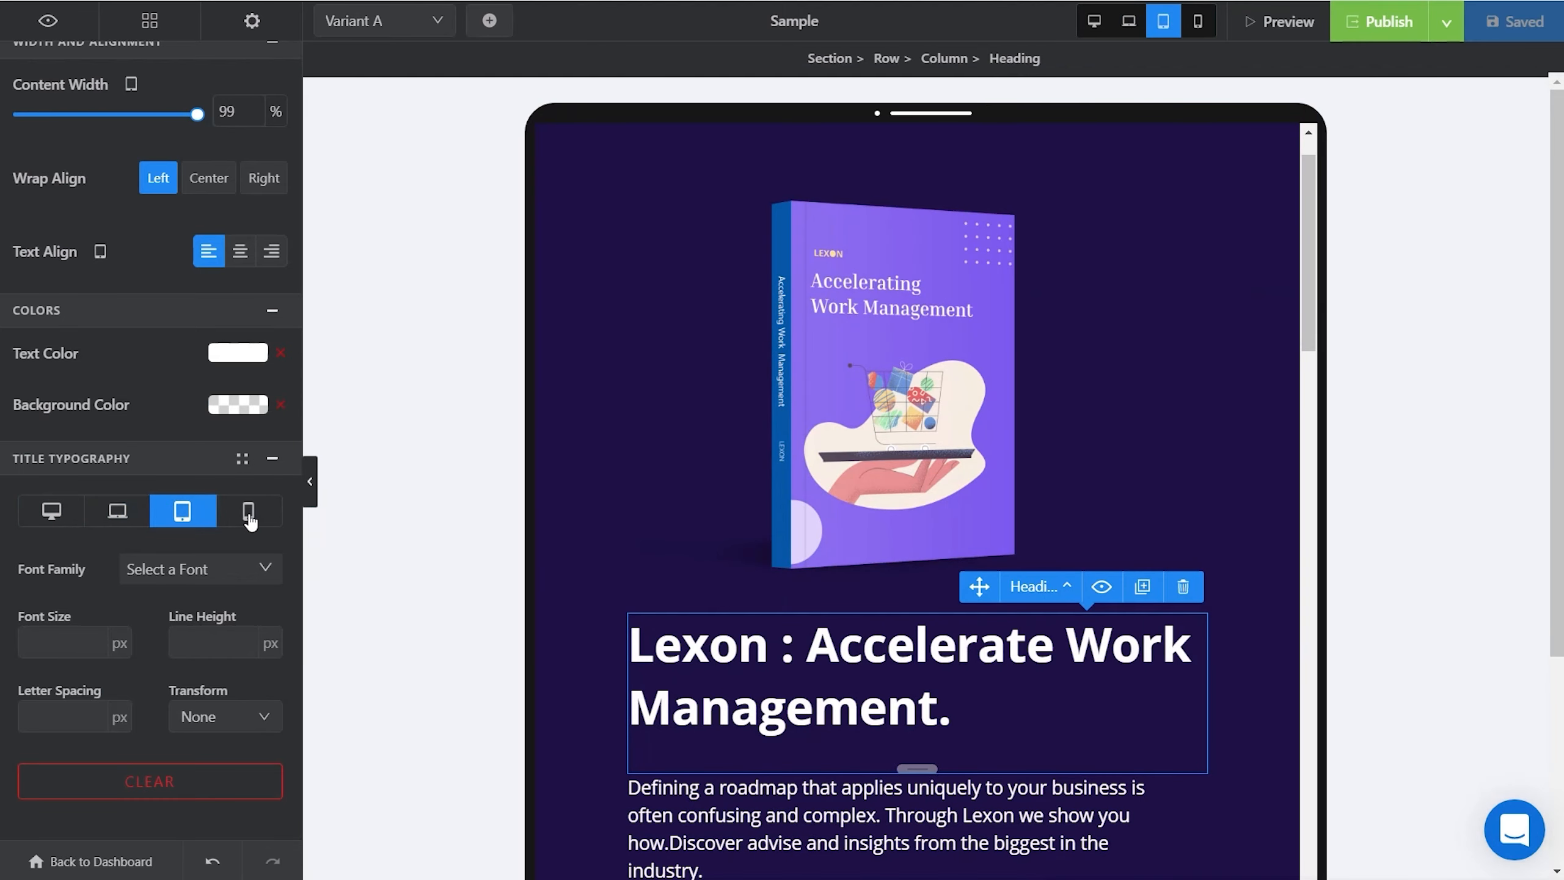
click(247, 512)
scroll(1019, 487, down, 8)
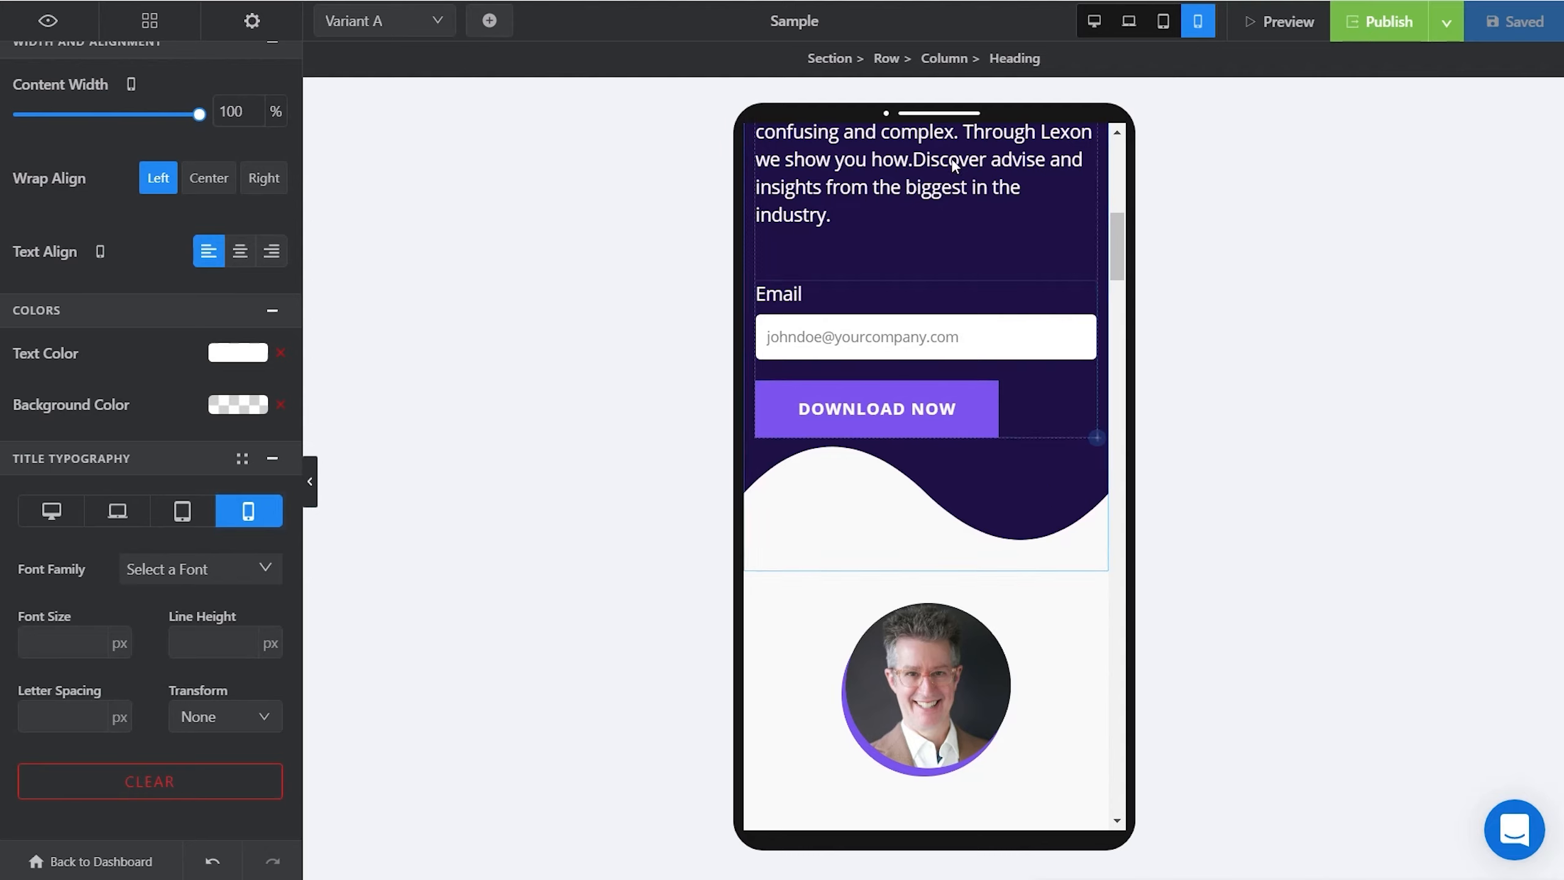
Step: Return to the desktop layout at the start of the page and open the library of modules for adding content
click(65, 521)
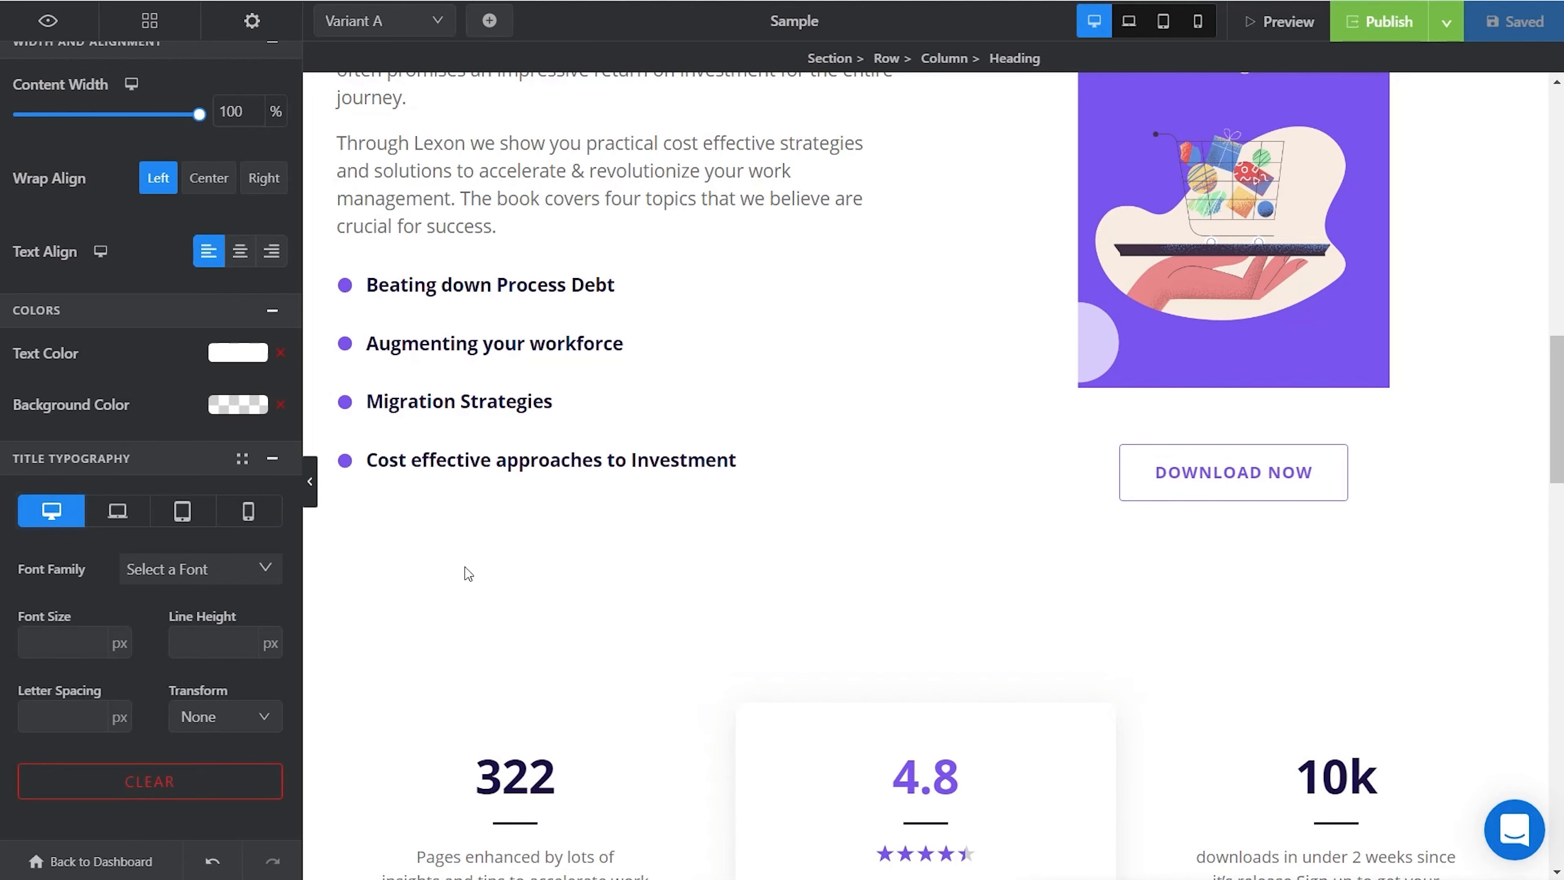
scroll(803, 617, up, 10)
scroll(803, 617, up, 5)
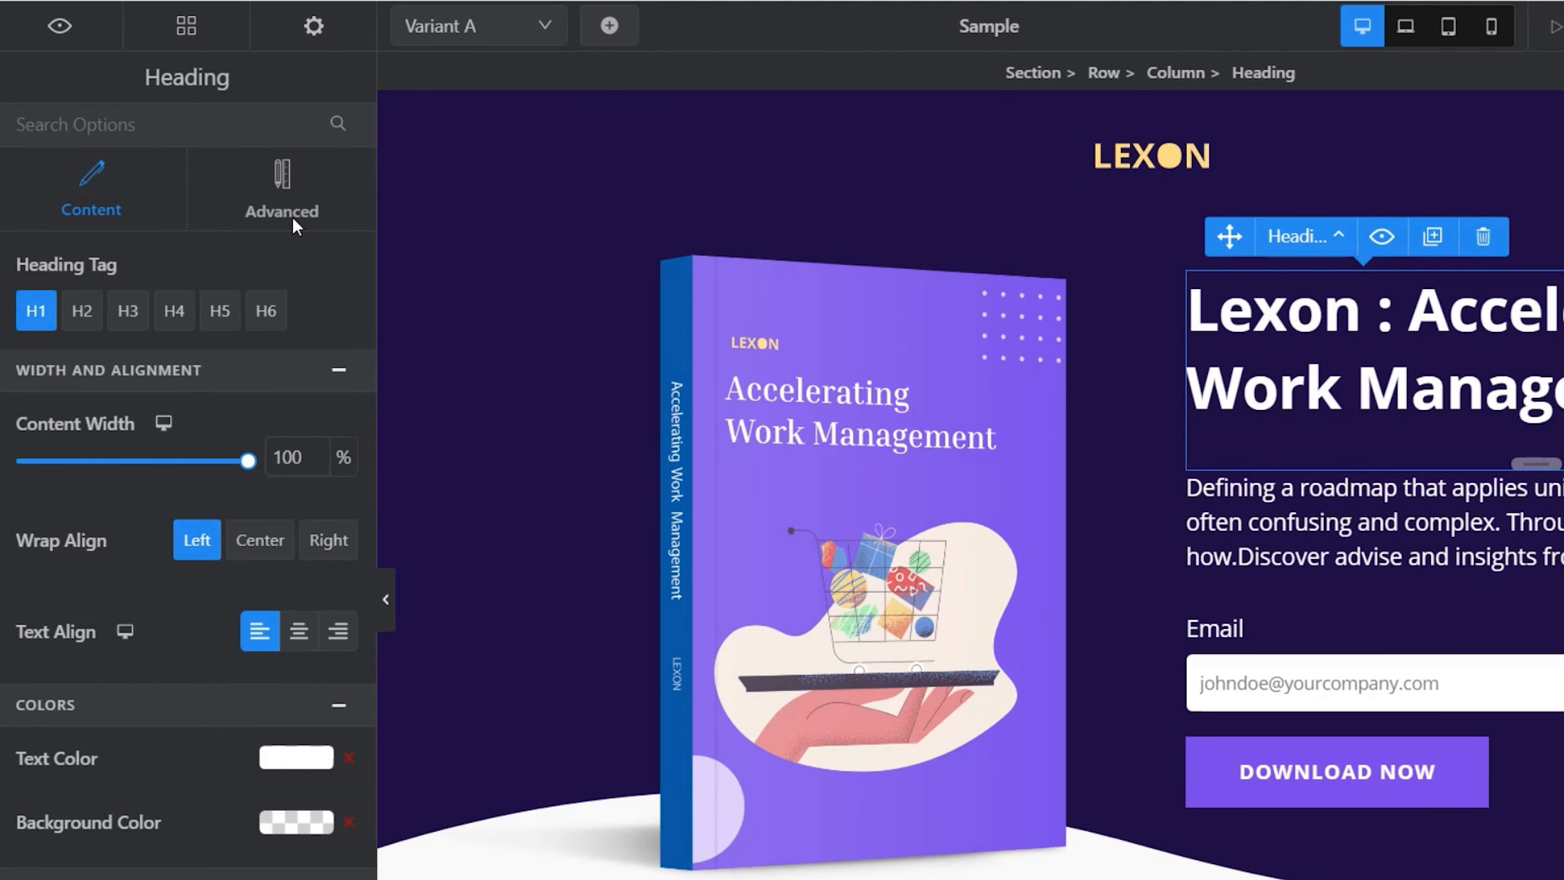
click(178, 41)
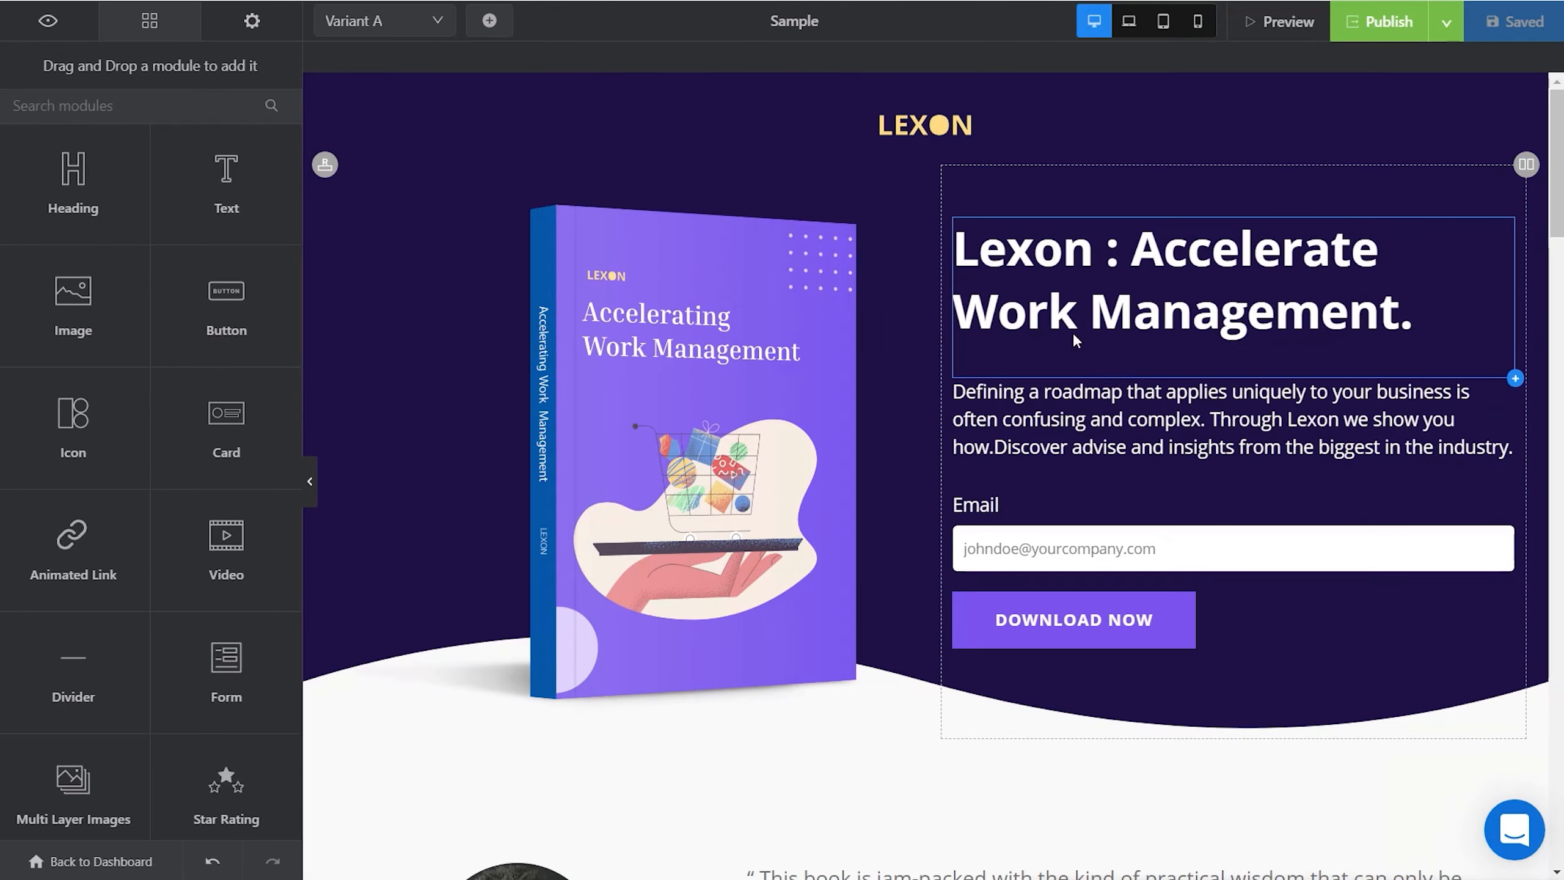
Step: Add a Divider module between the hero heading and its description text
drag(69, 656, 1204, 344)
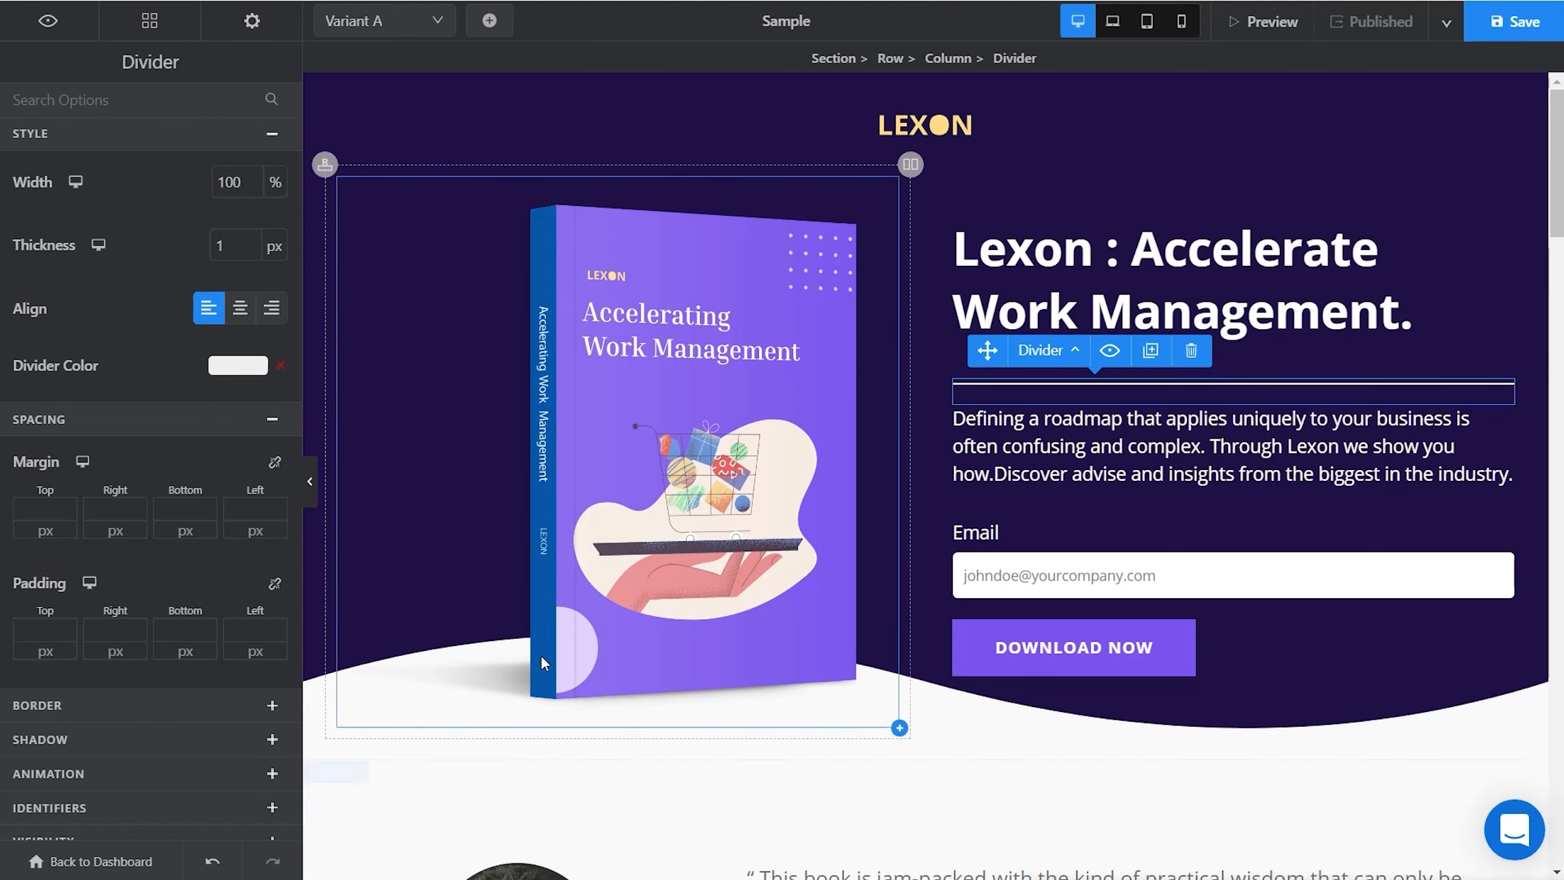
Step: Disable the header in the page's global settings and return to the list of settings categories
click(250, 24)
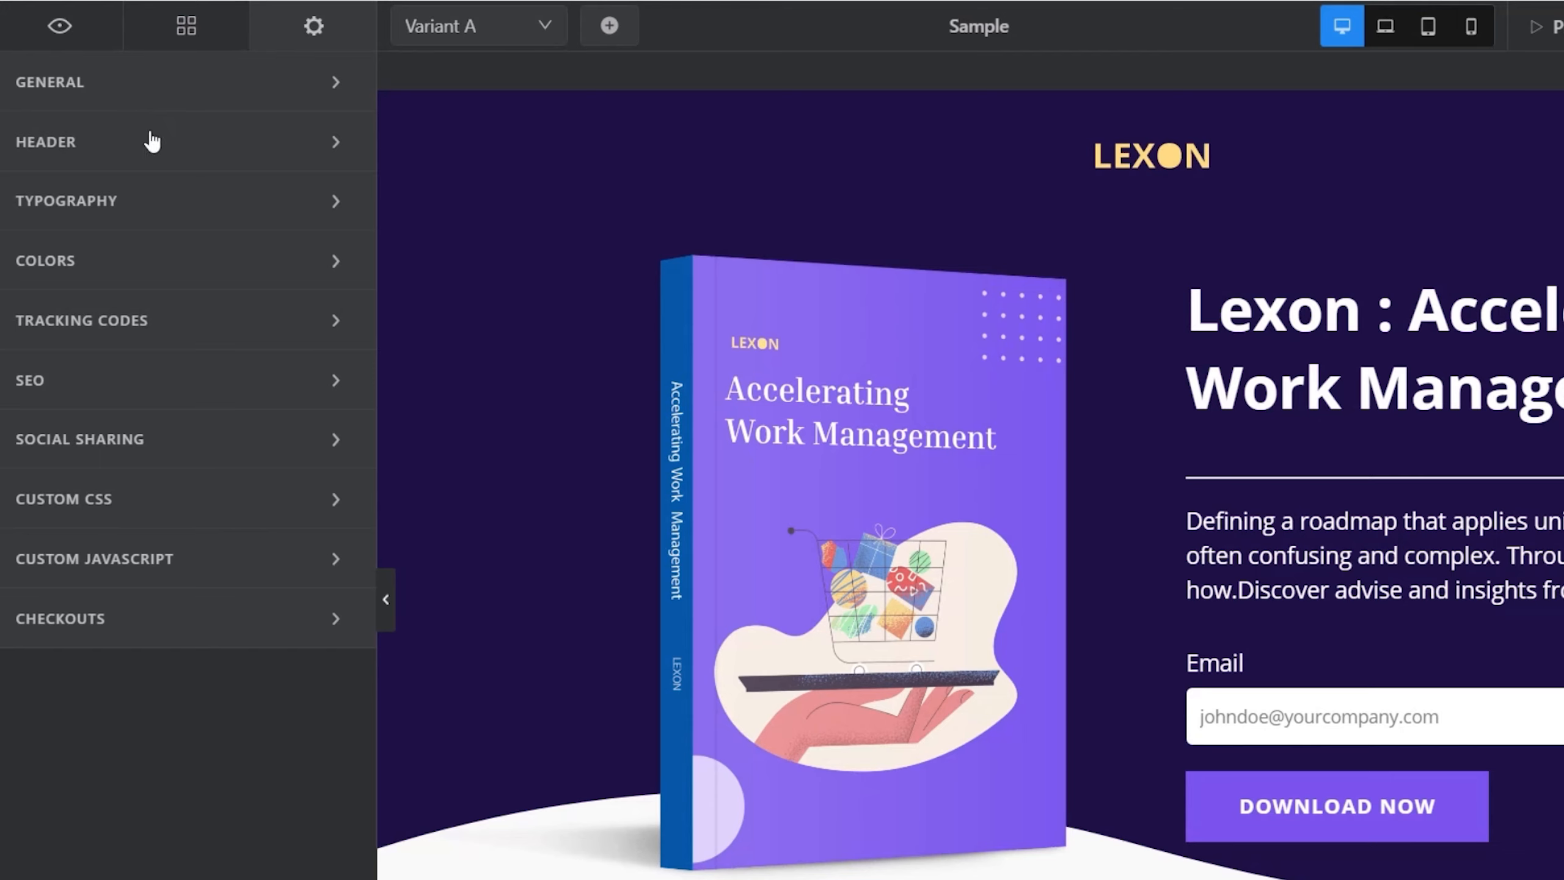
click(149, 147)
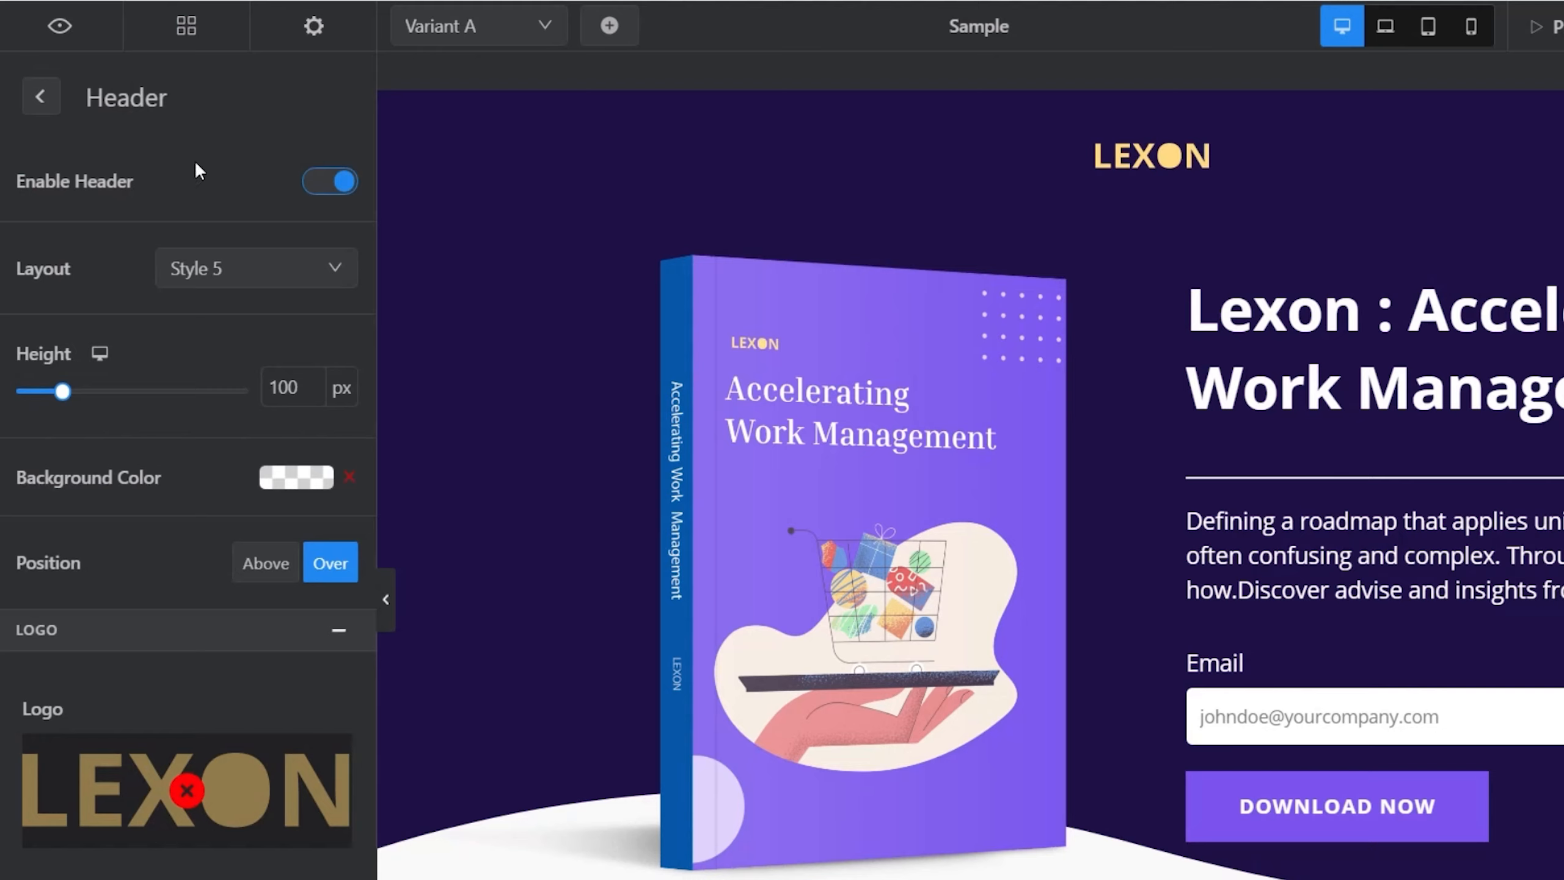
click(316, 185)
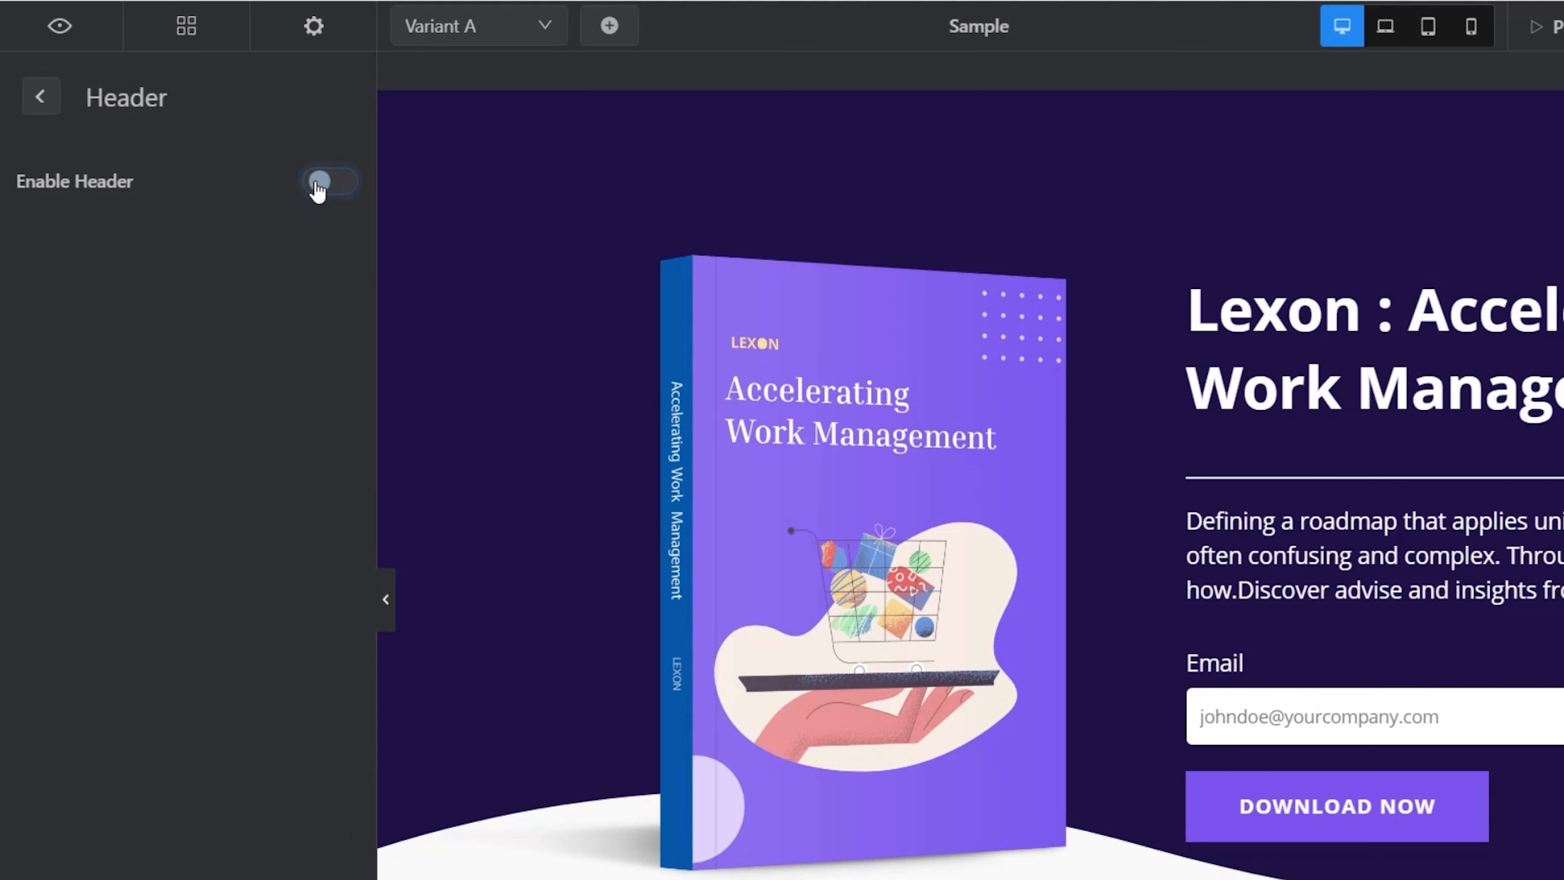
click(41, 97)
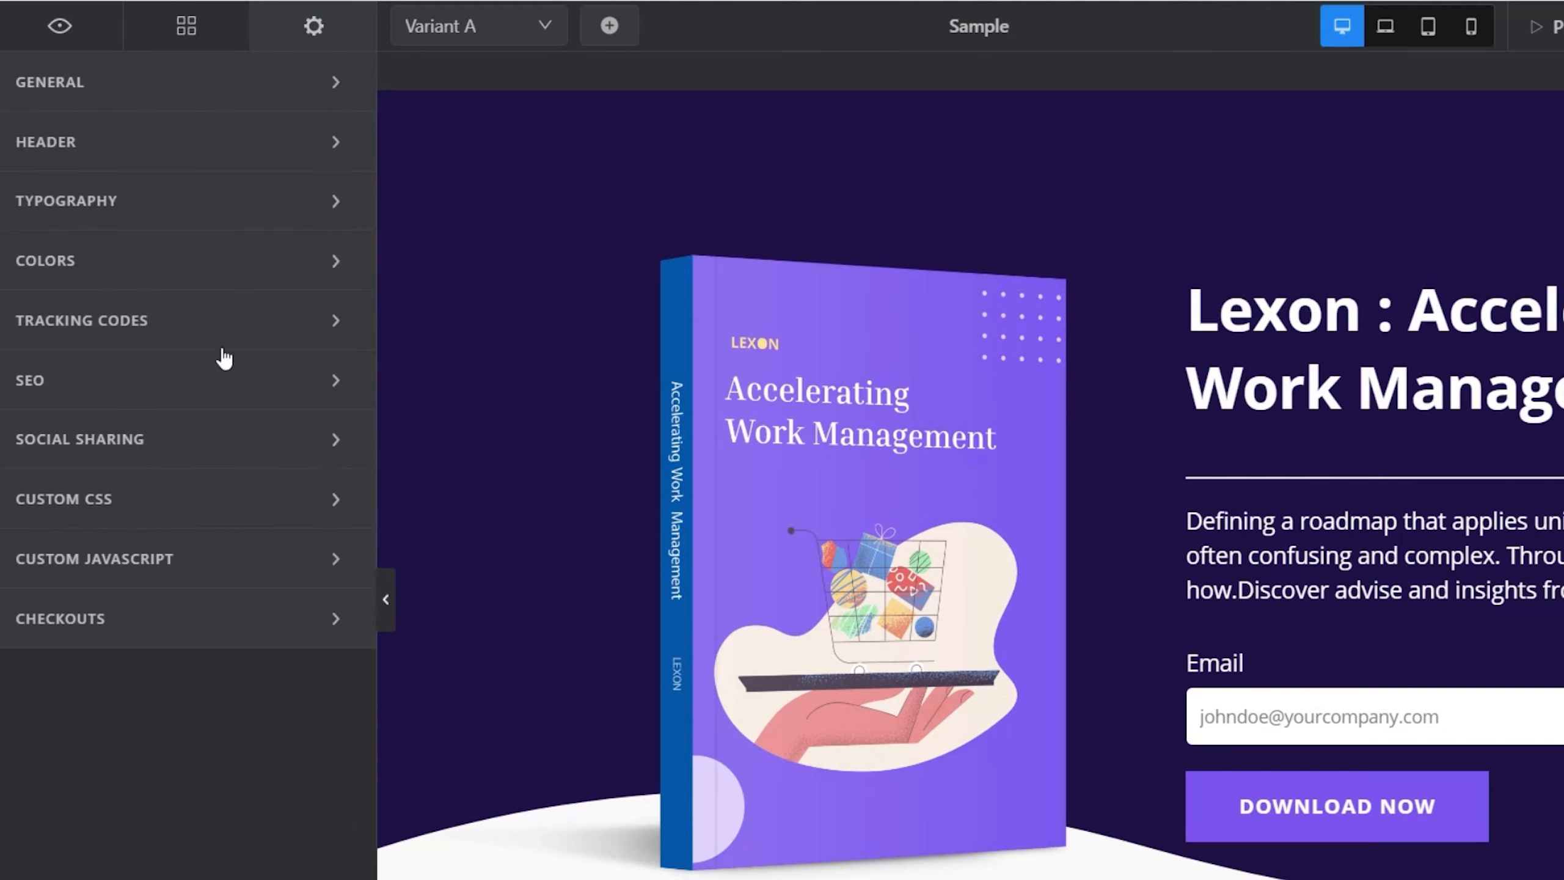
Step: Examine the page's global H1 typography settings and the options for tracking IDs and custom tracking codes
click(154, 206)
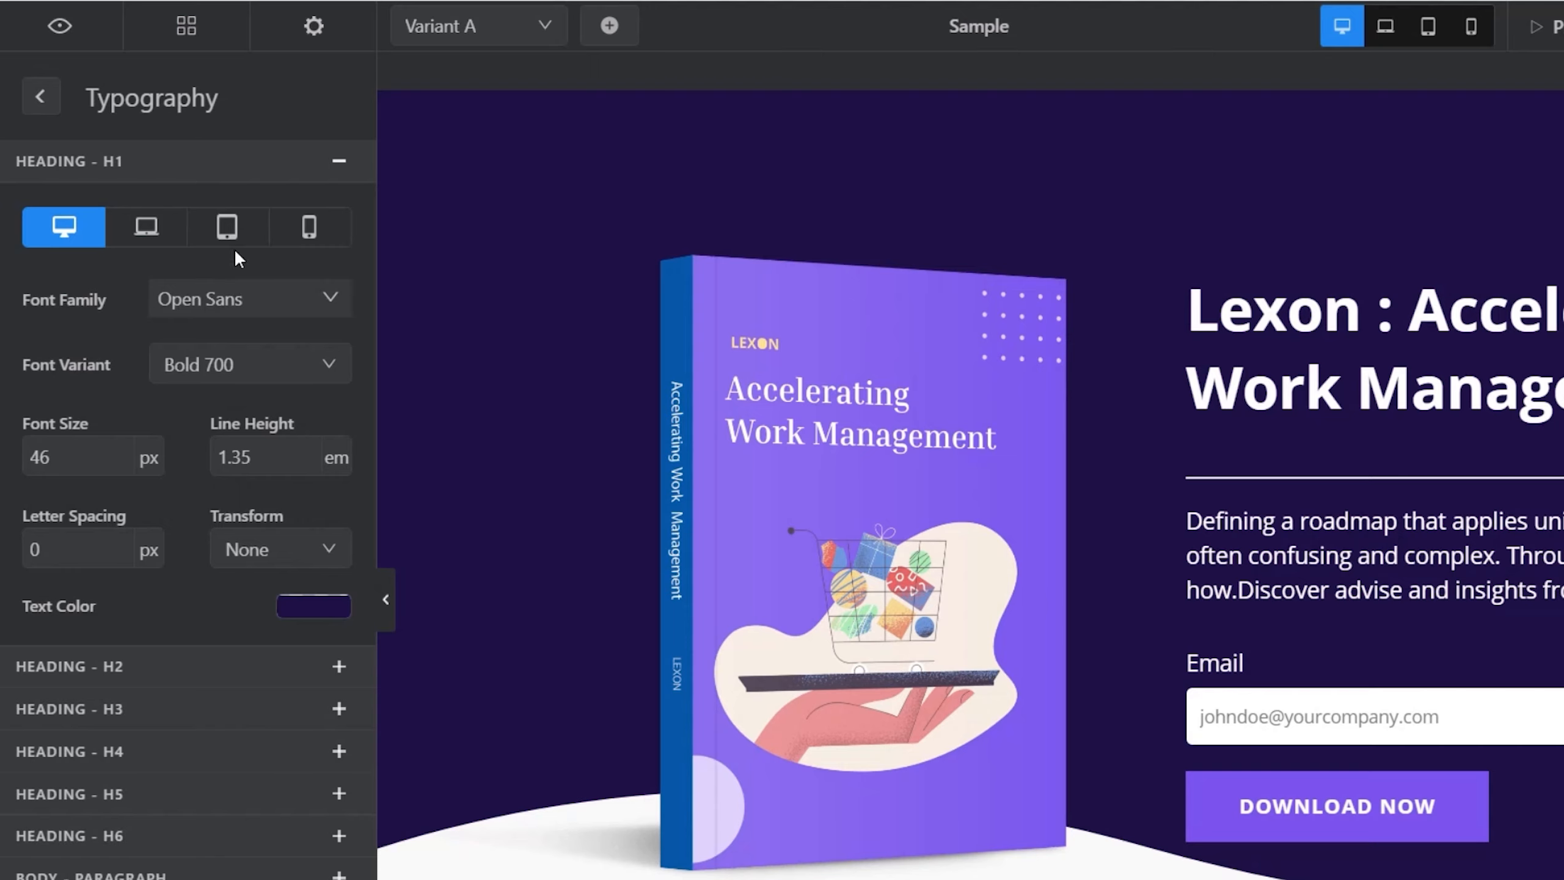
click(42, 102)
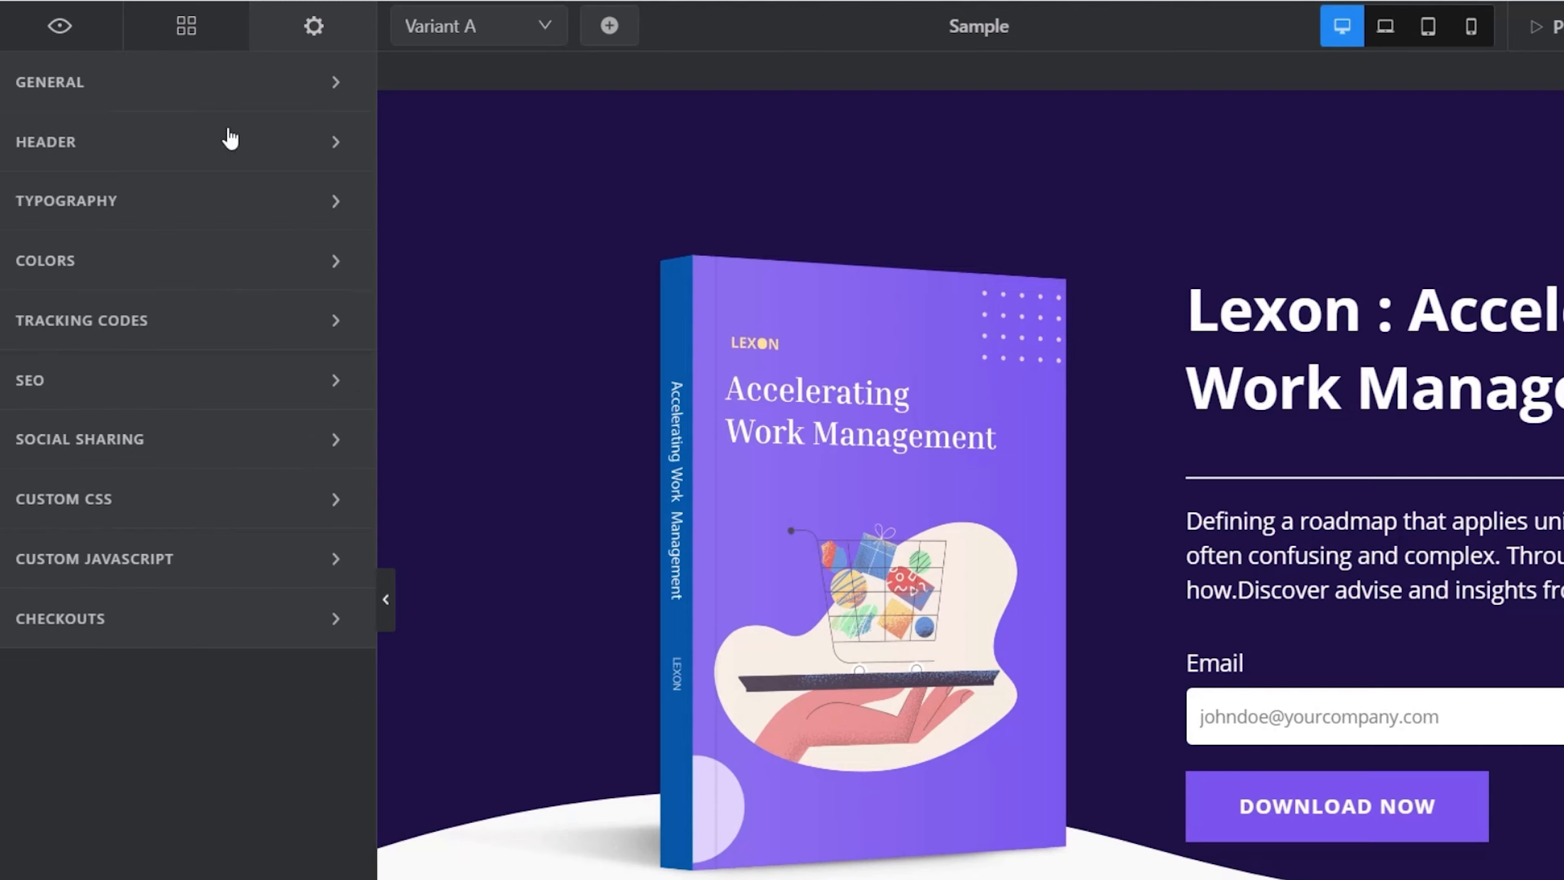
click(154, 332)
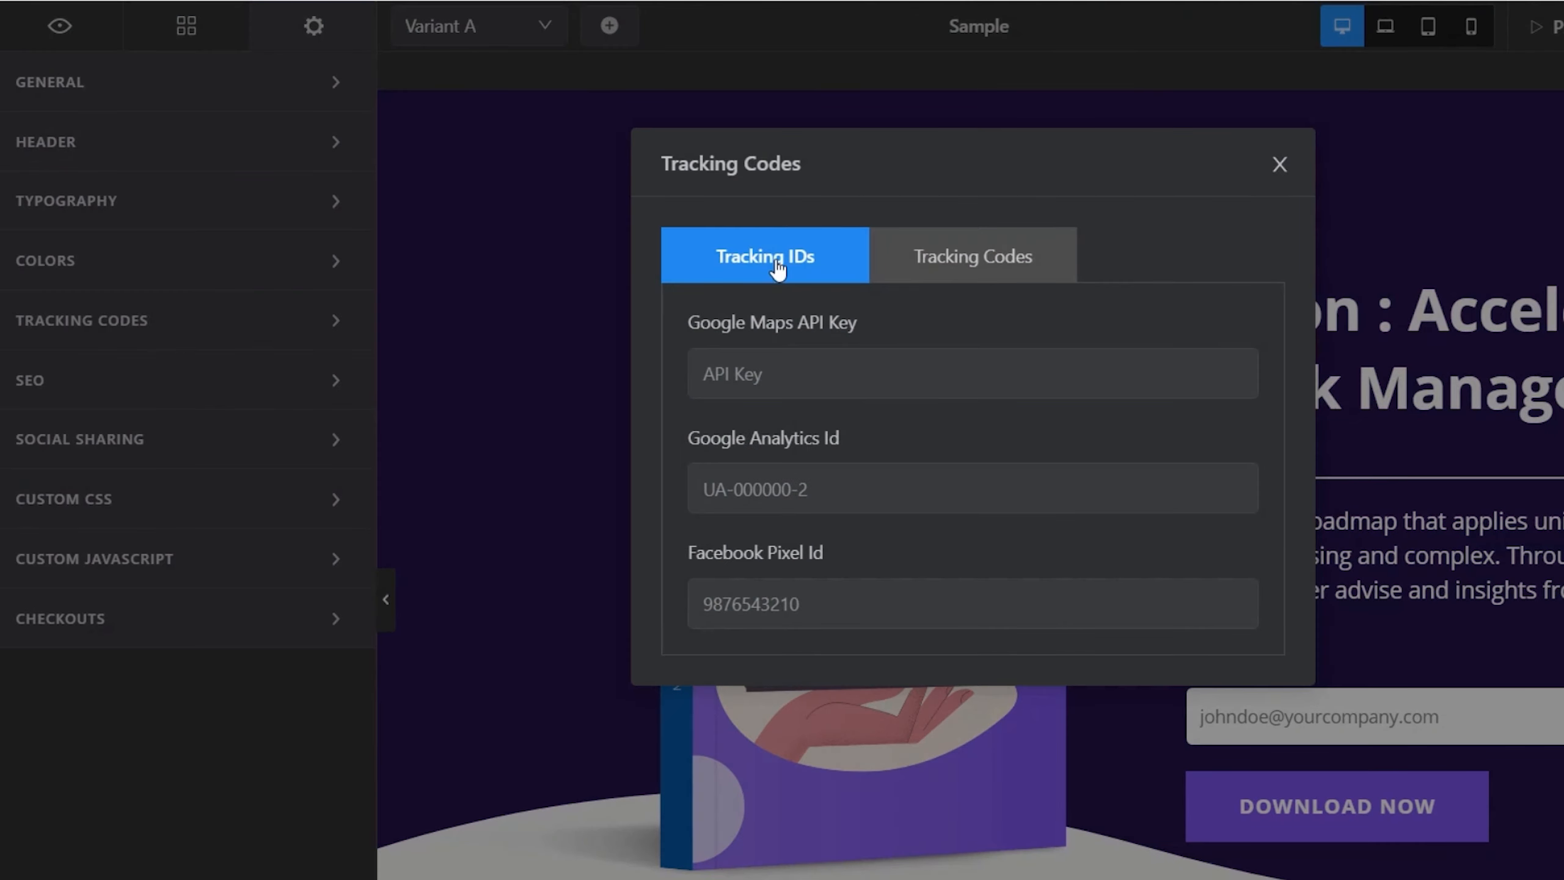
click(772, 376)
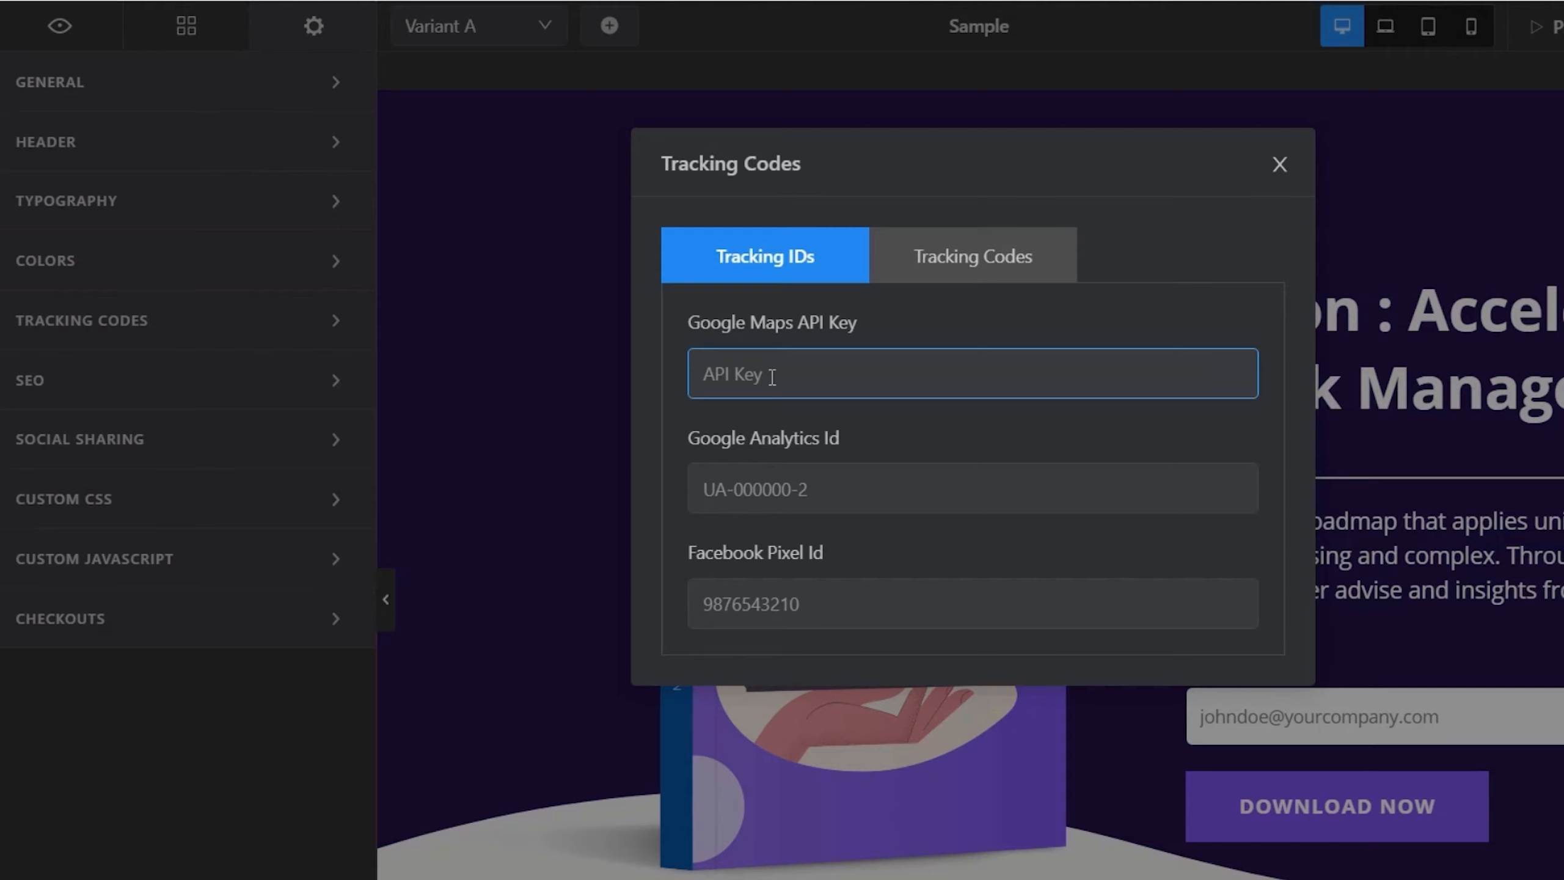
click(975, 261)
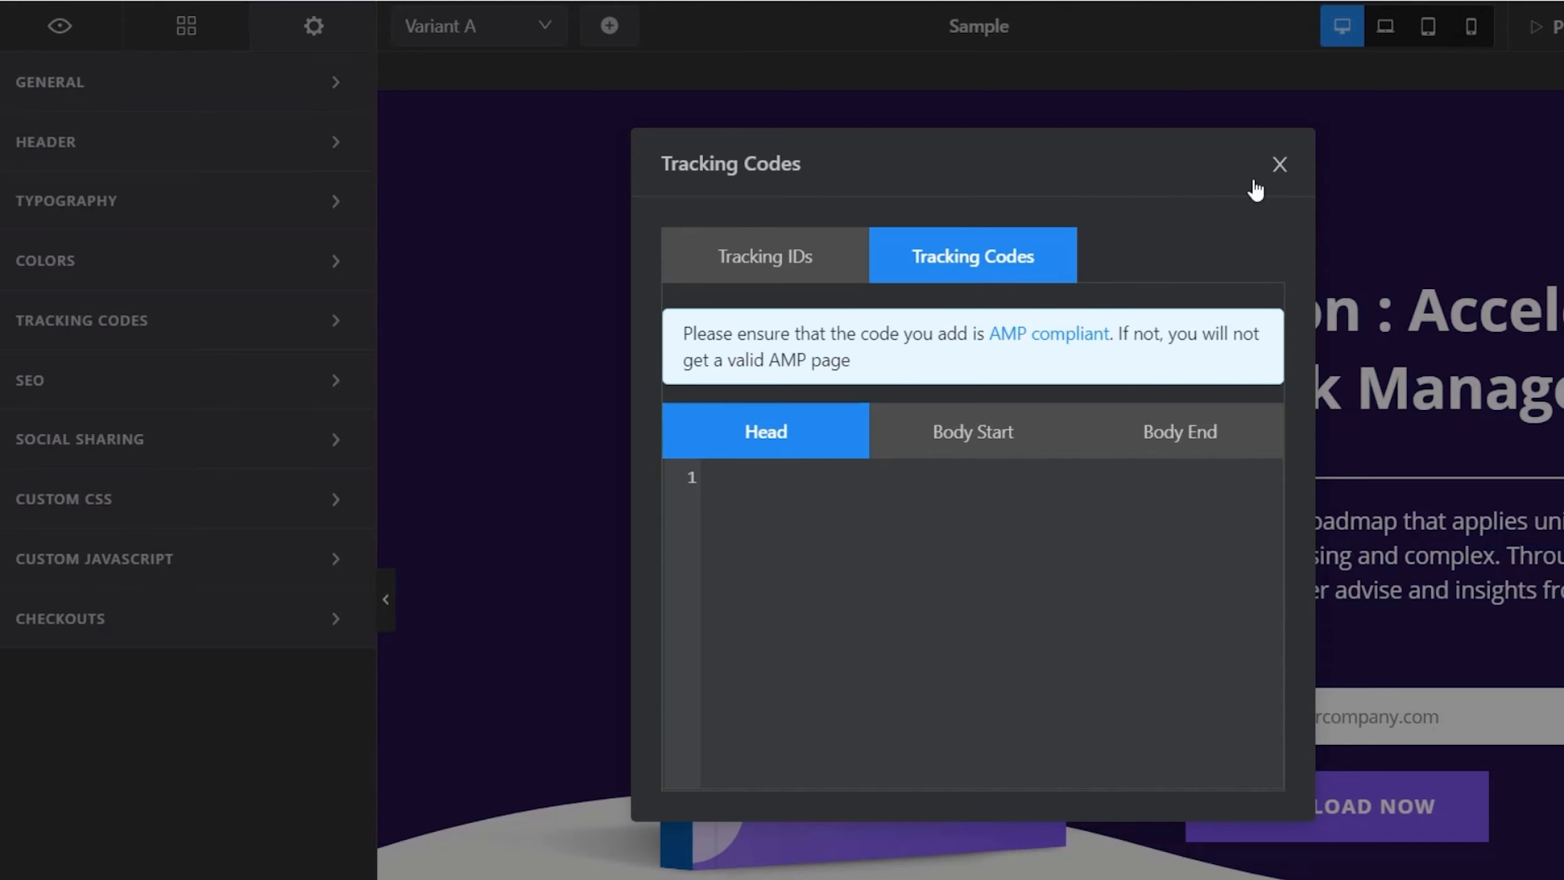
click(1281, 168)
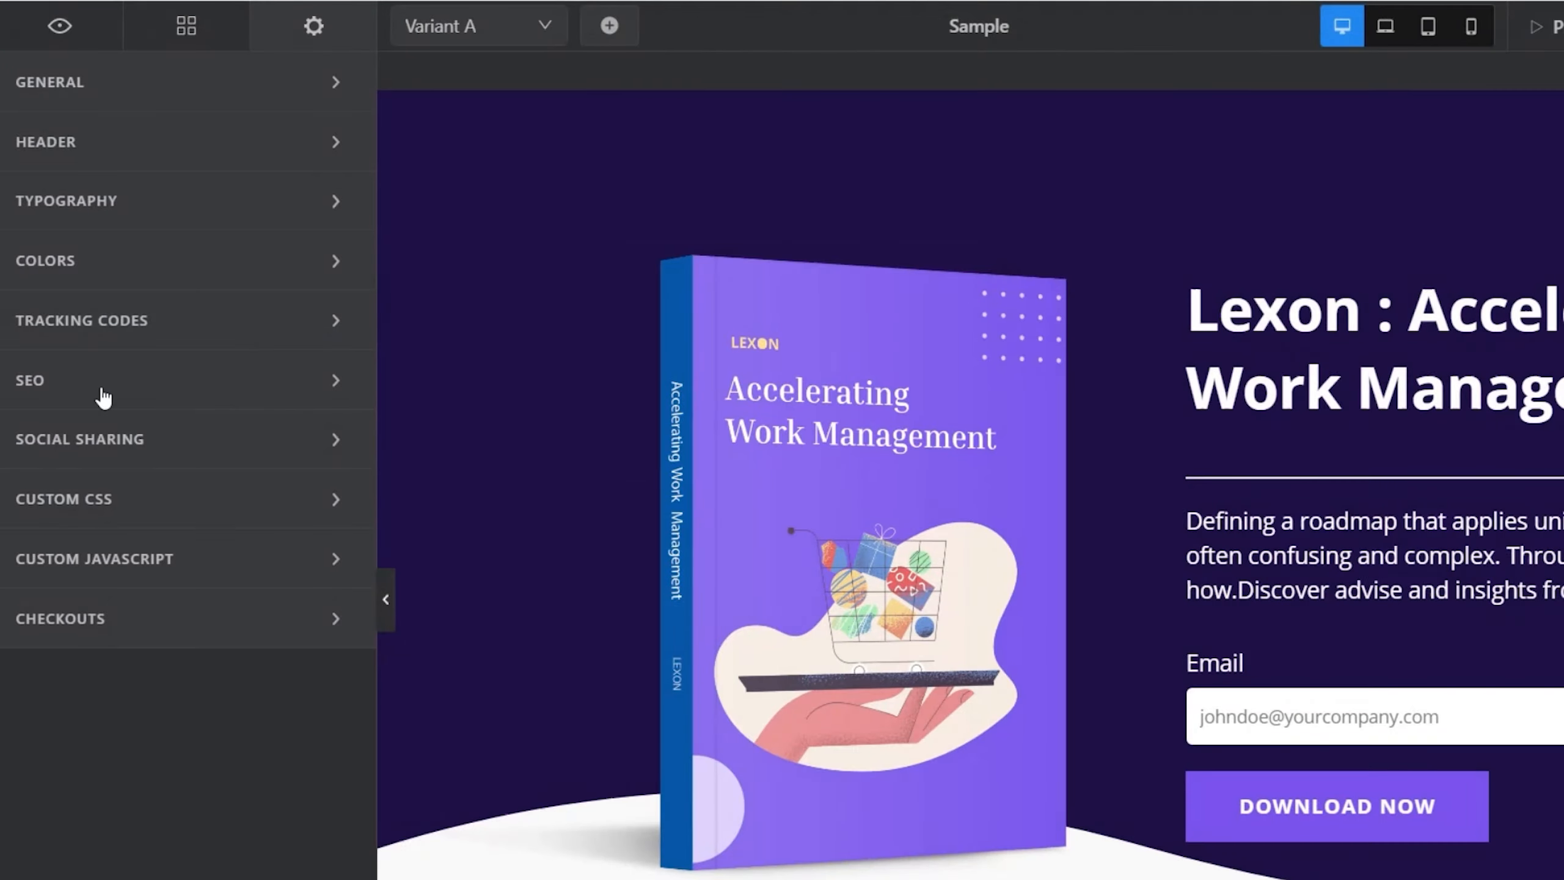
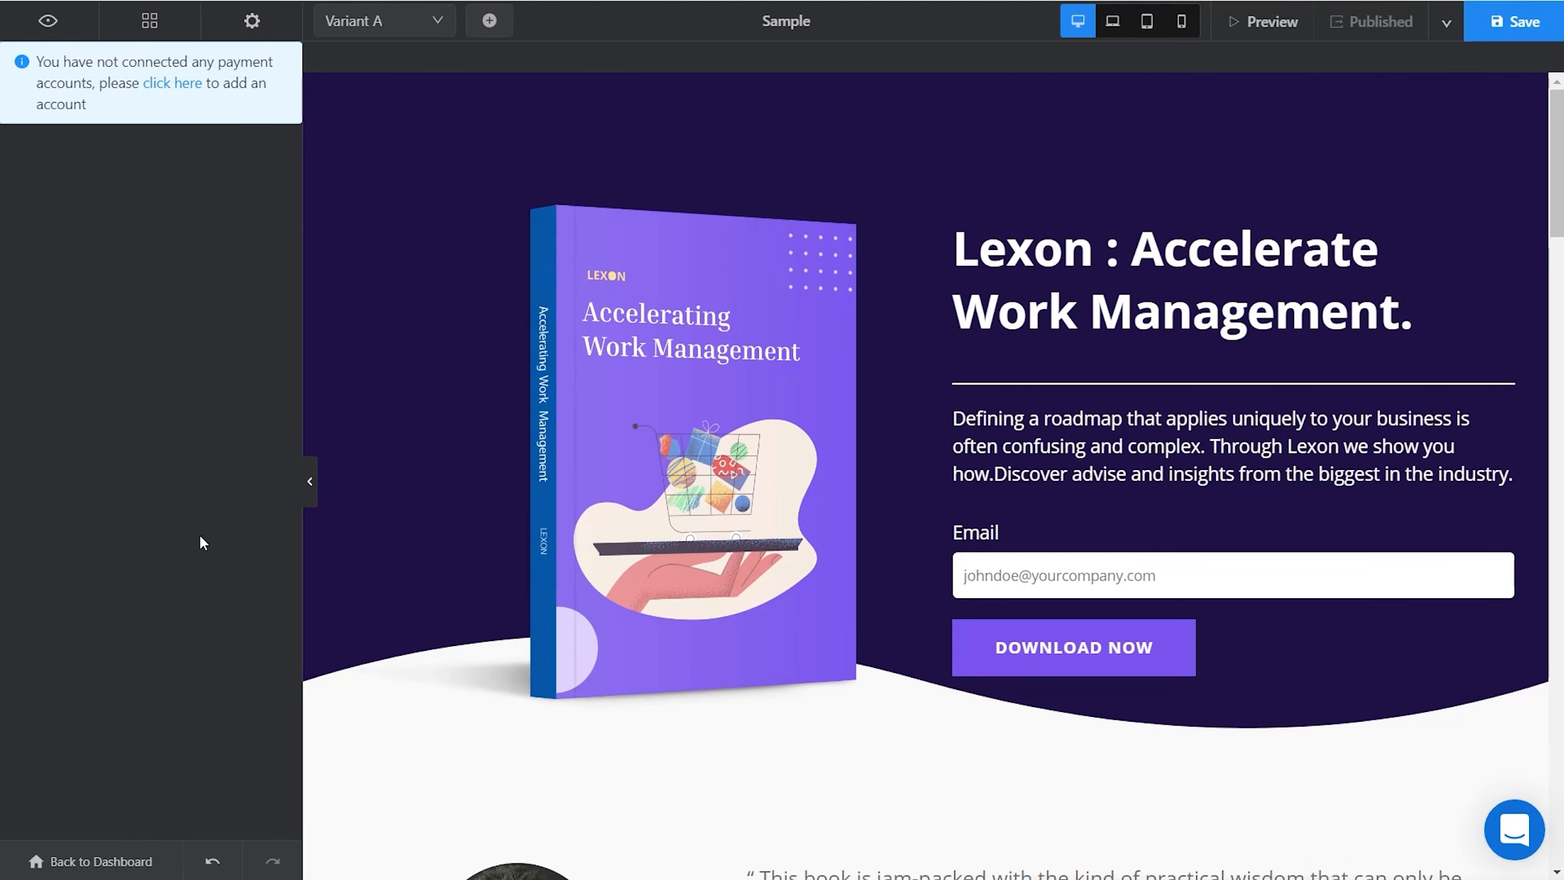
Step: Add the "Some Amazing Features" section template from the Features category at the end of the page
scroll(967, 863, down, 10)
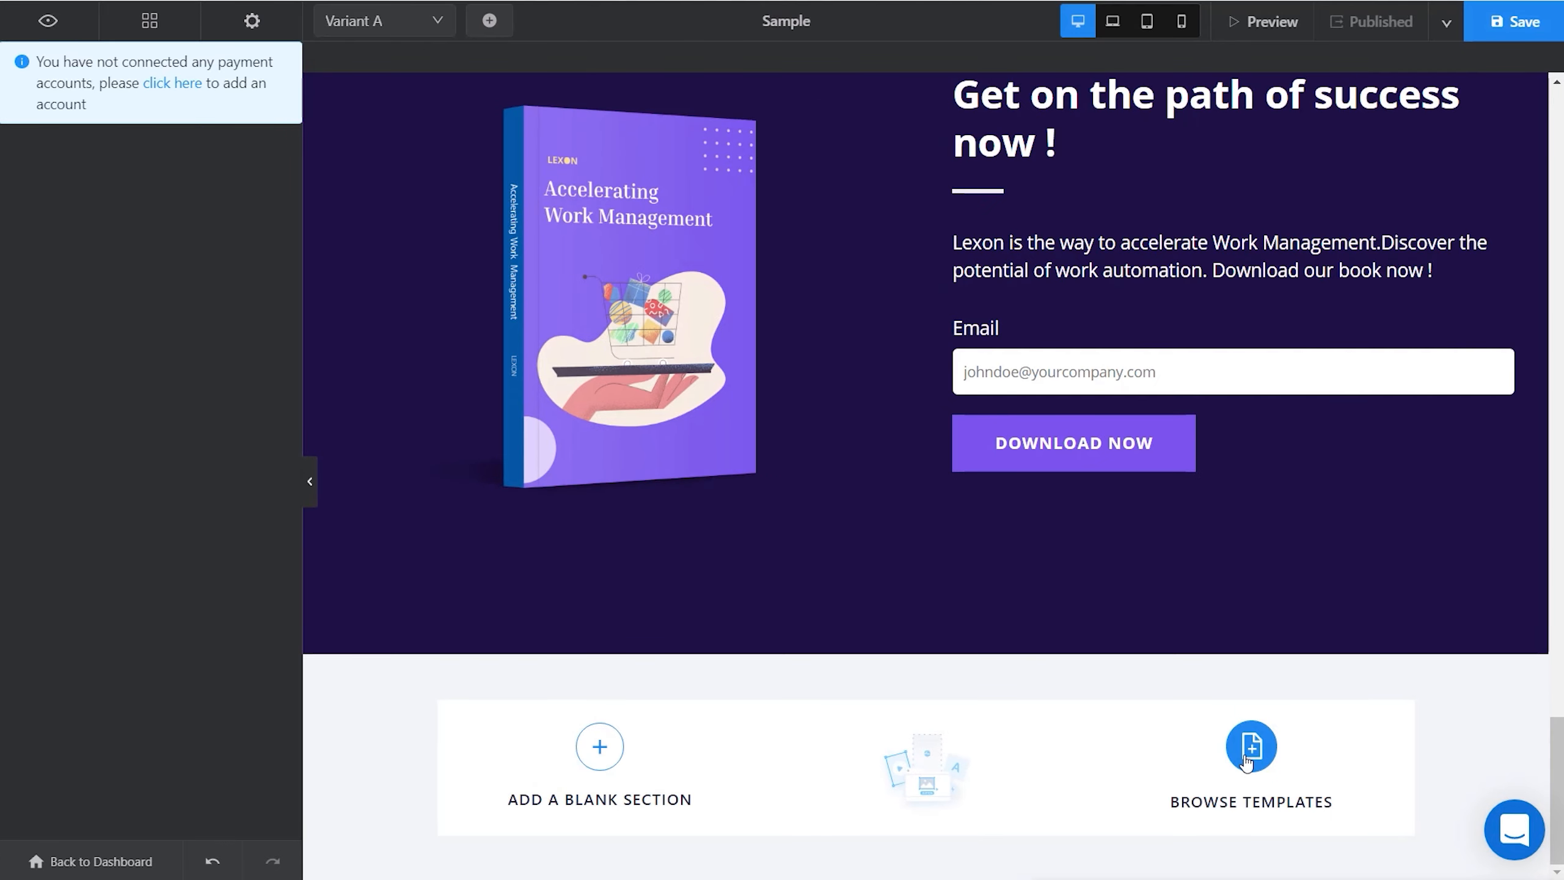
click(1256, 751)
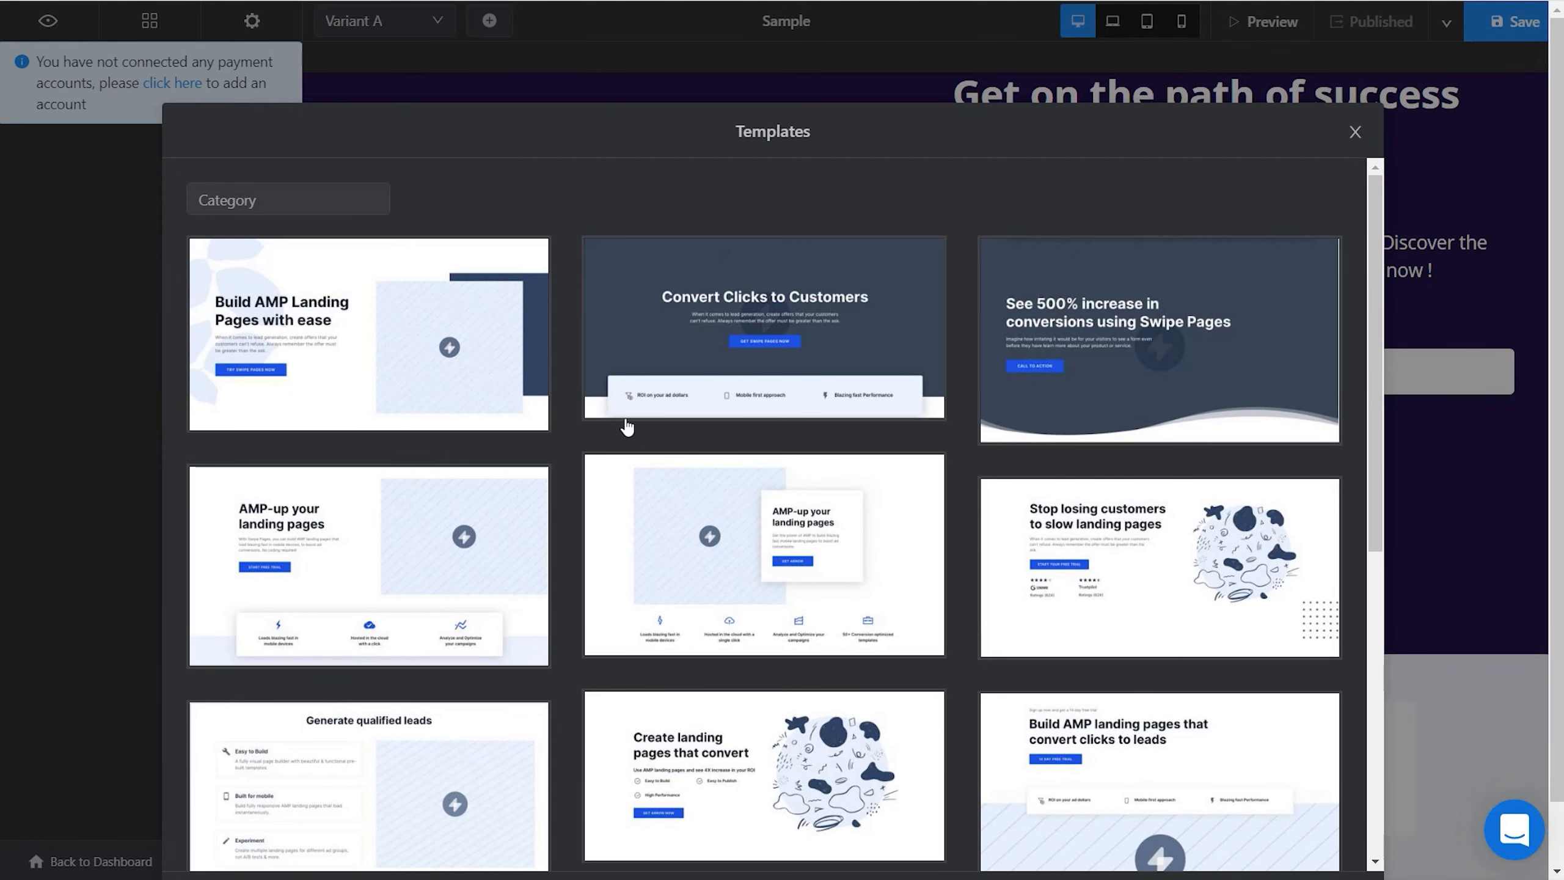
click(331, 209)
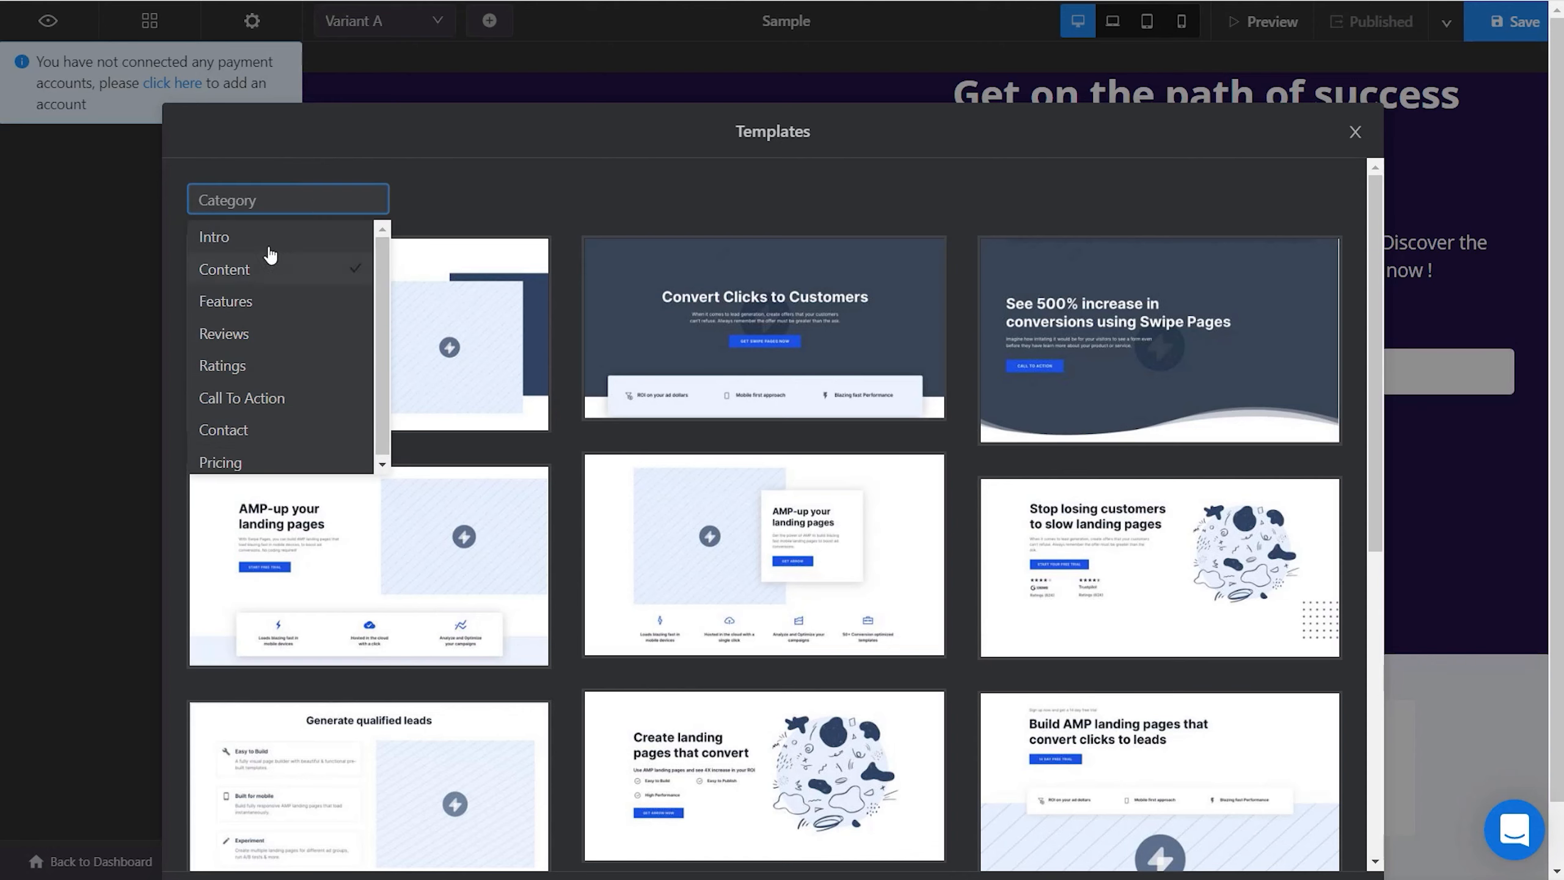
click(251, 301)
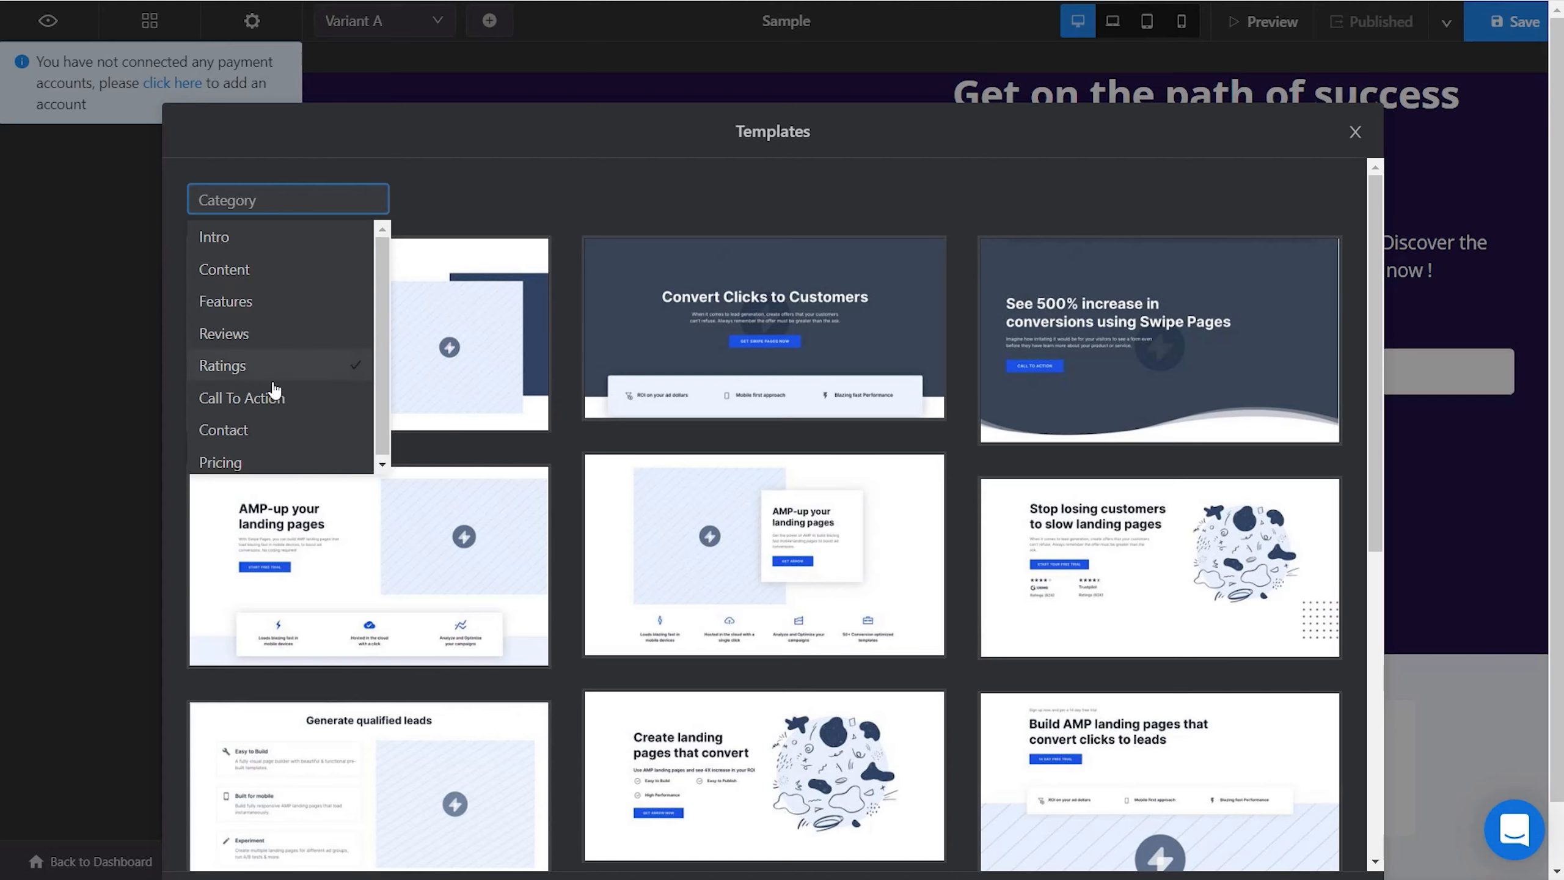
click(322, 398)
click(251, 306)
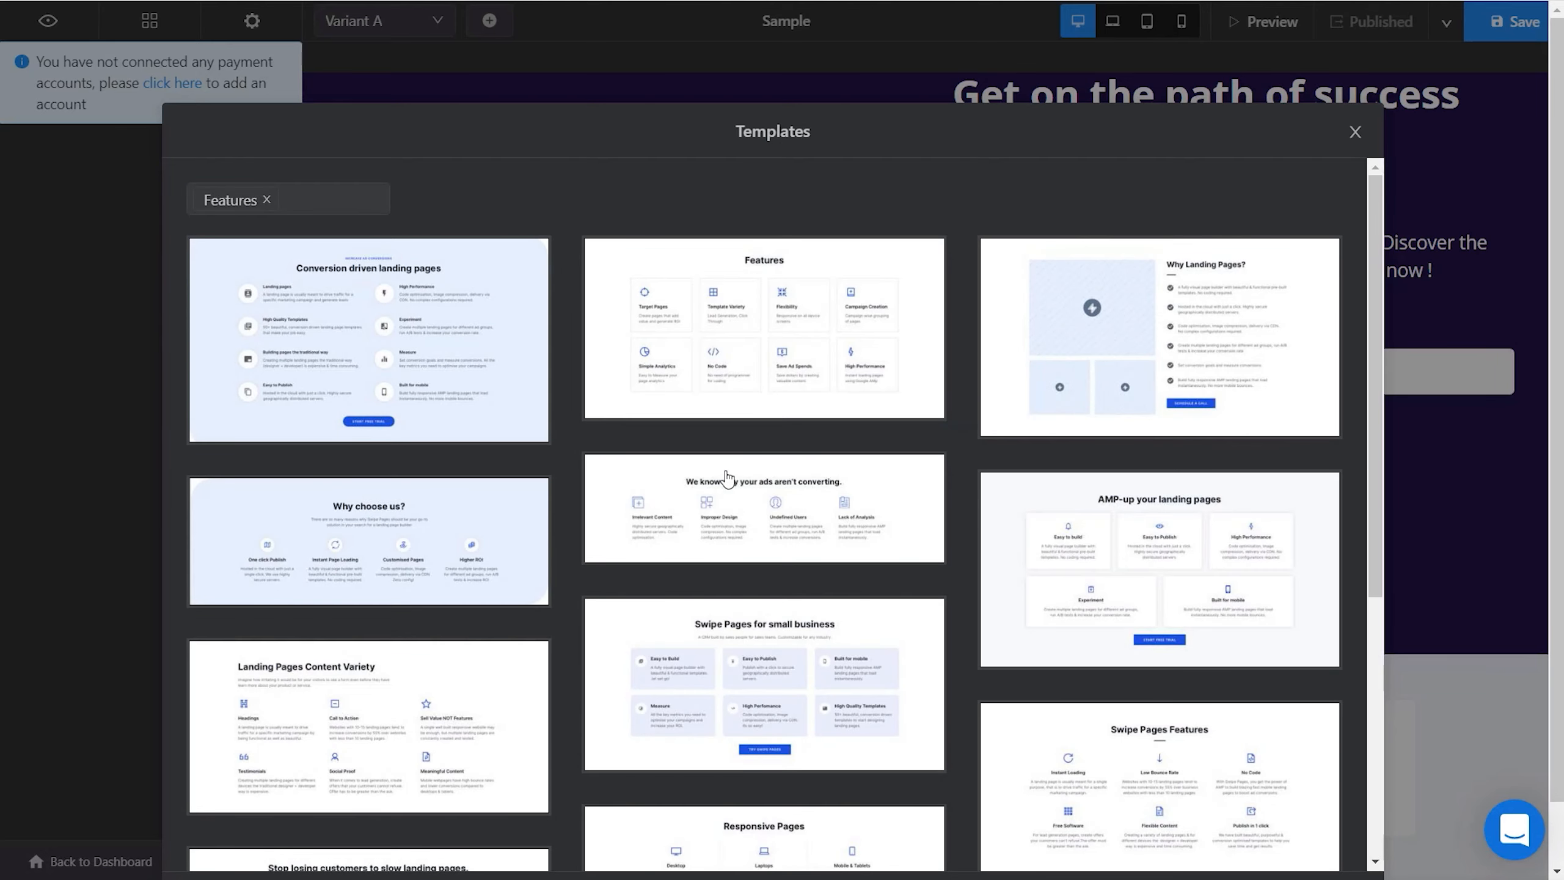
drag(1376, 379, 1397, 604)
click(385, 700)
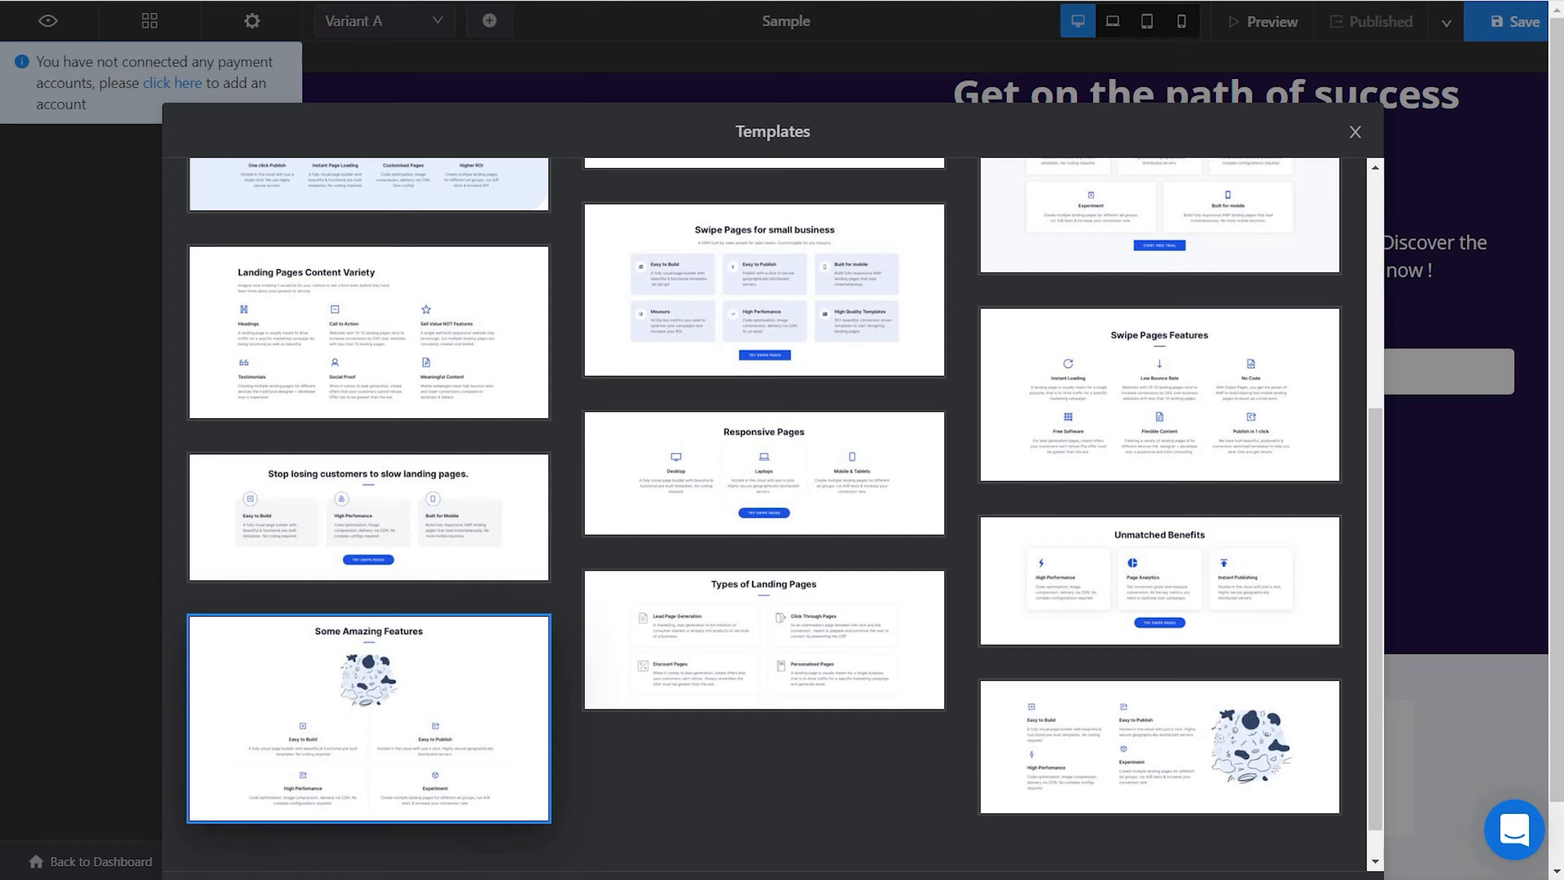
scroll(848, 872, down, 3)
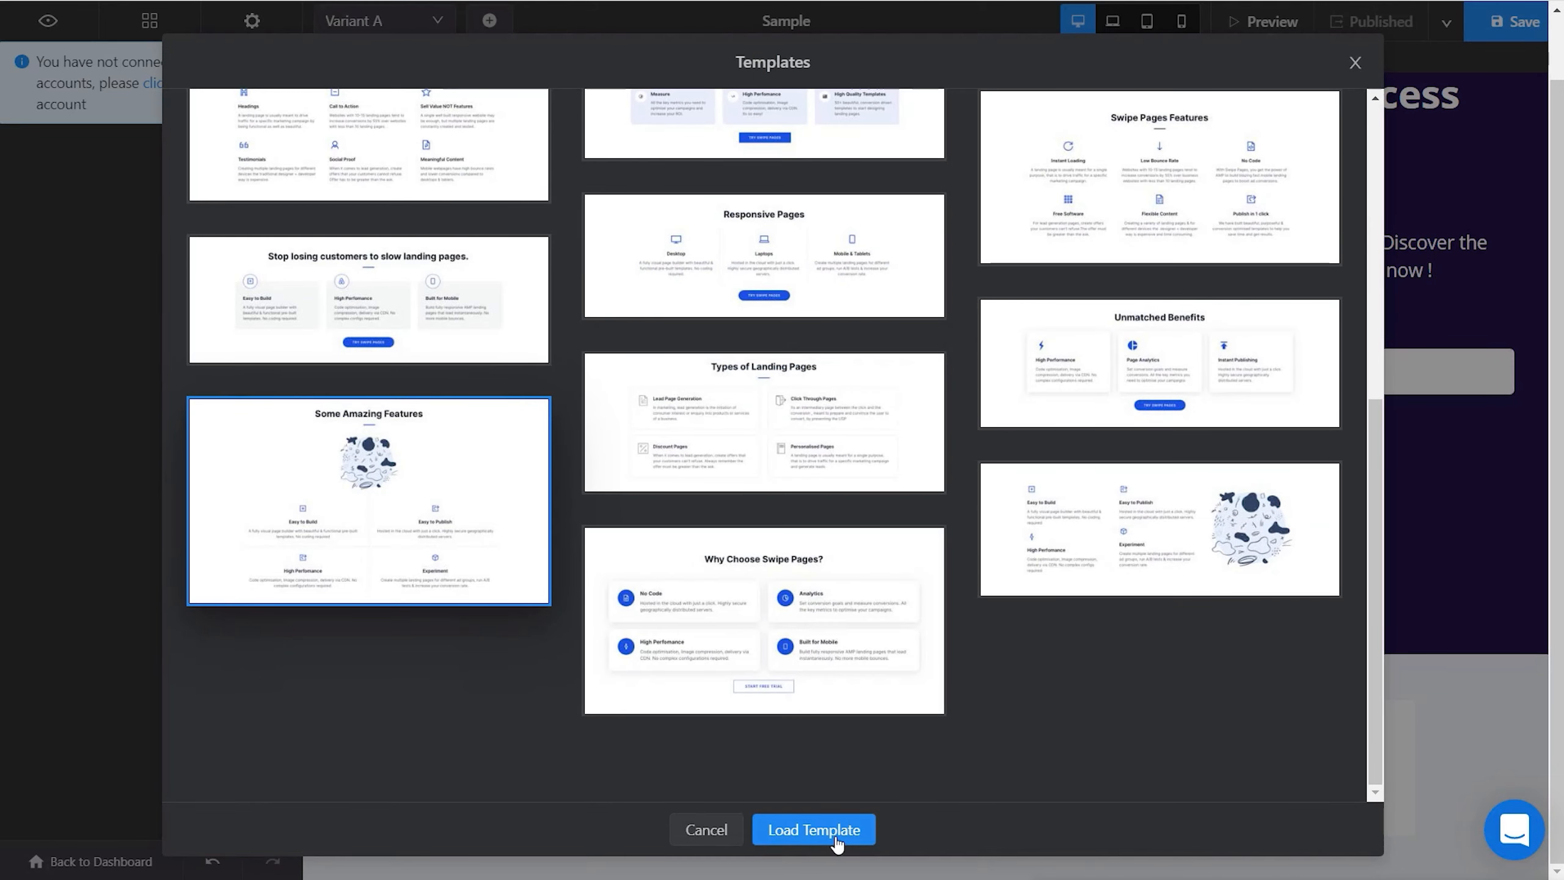
click(814, 829)
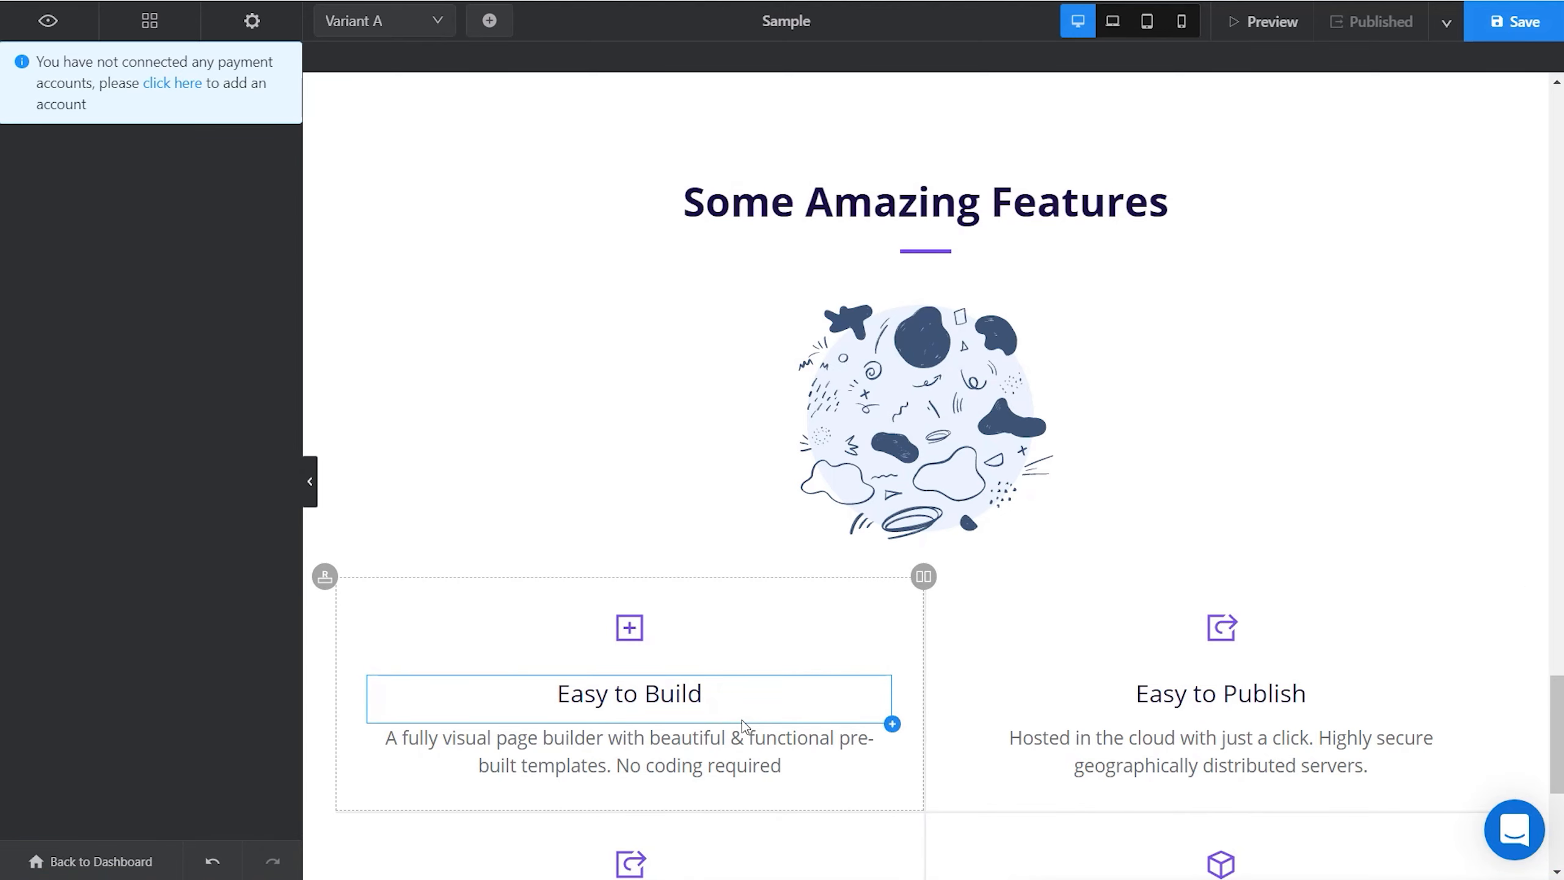
Step: Replace the icon above "Easy to Build" with the crosshair target icon from the icon library
click(638, 632)
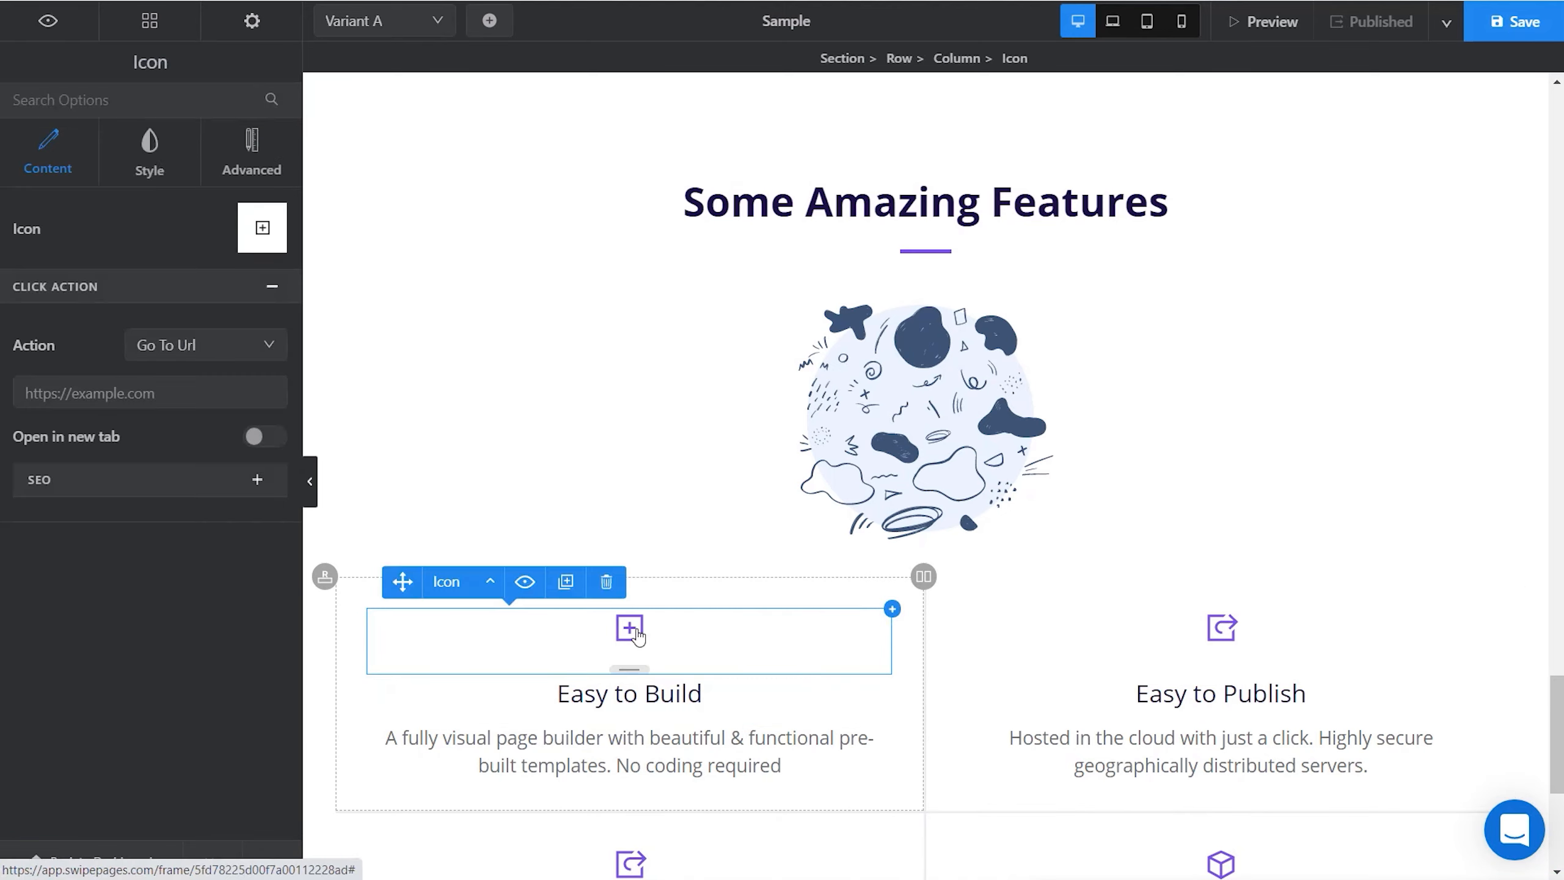
click(263, 233)
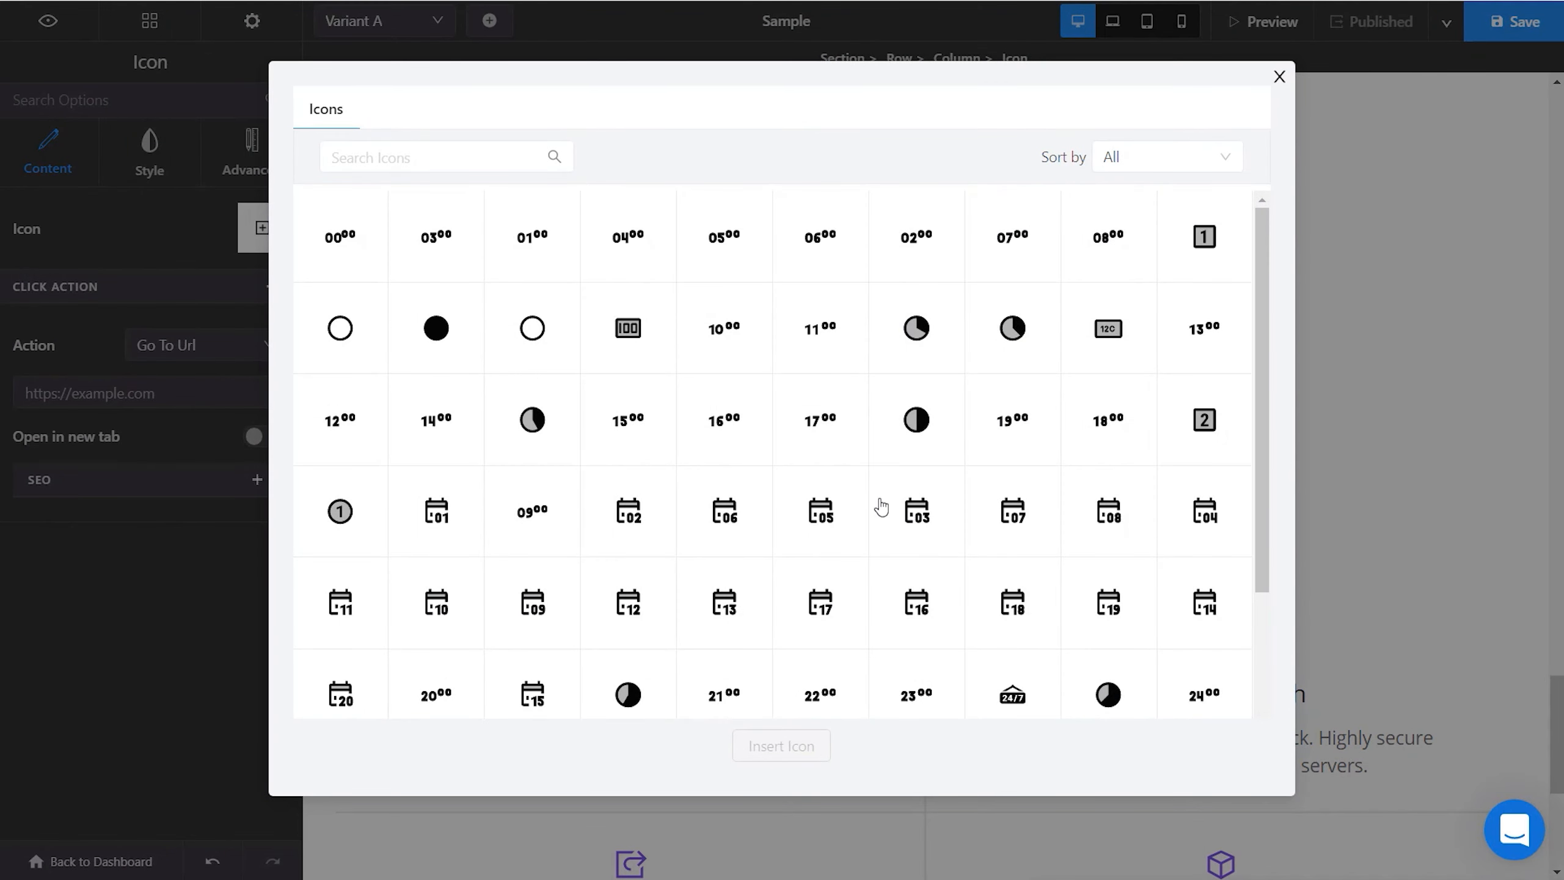
scroll(719, 459, down, 10)
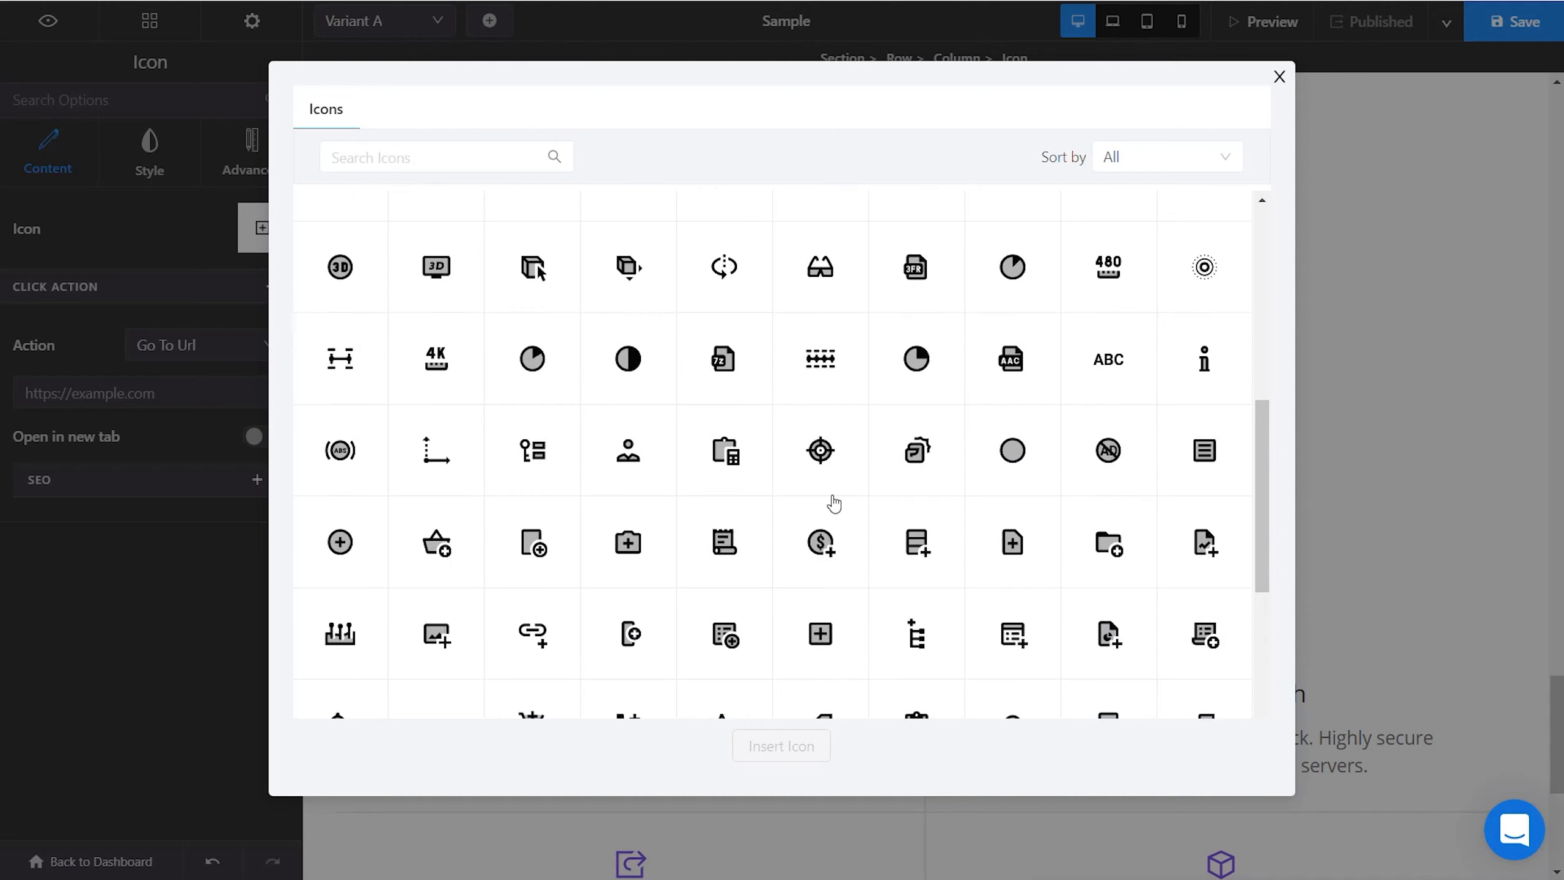
click(812, 453)
click(780, 745)
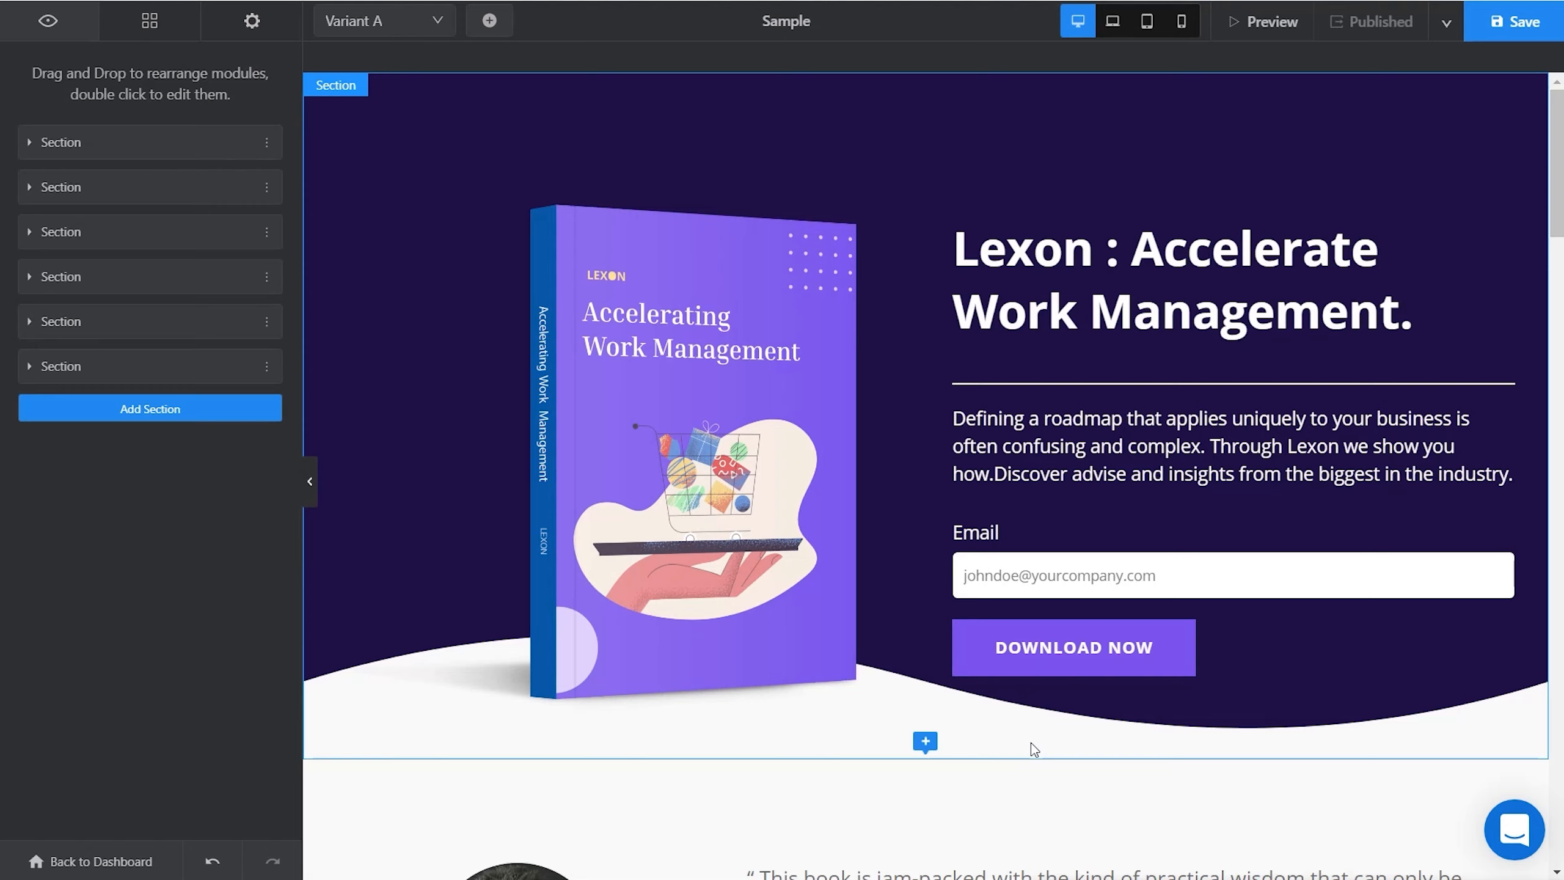
Step: Preview the page and look through its hero, testimonial and insights sections
click(1251, 30)
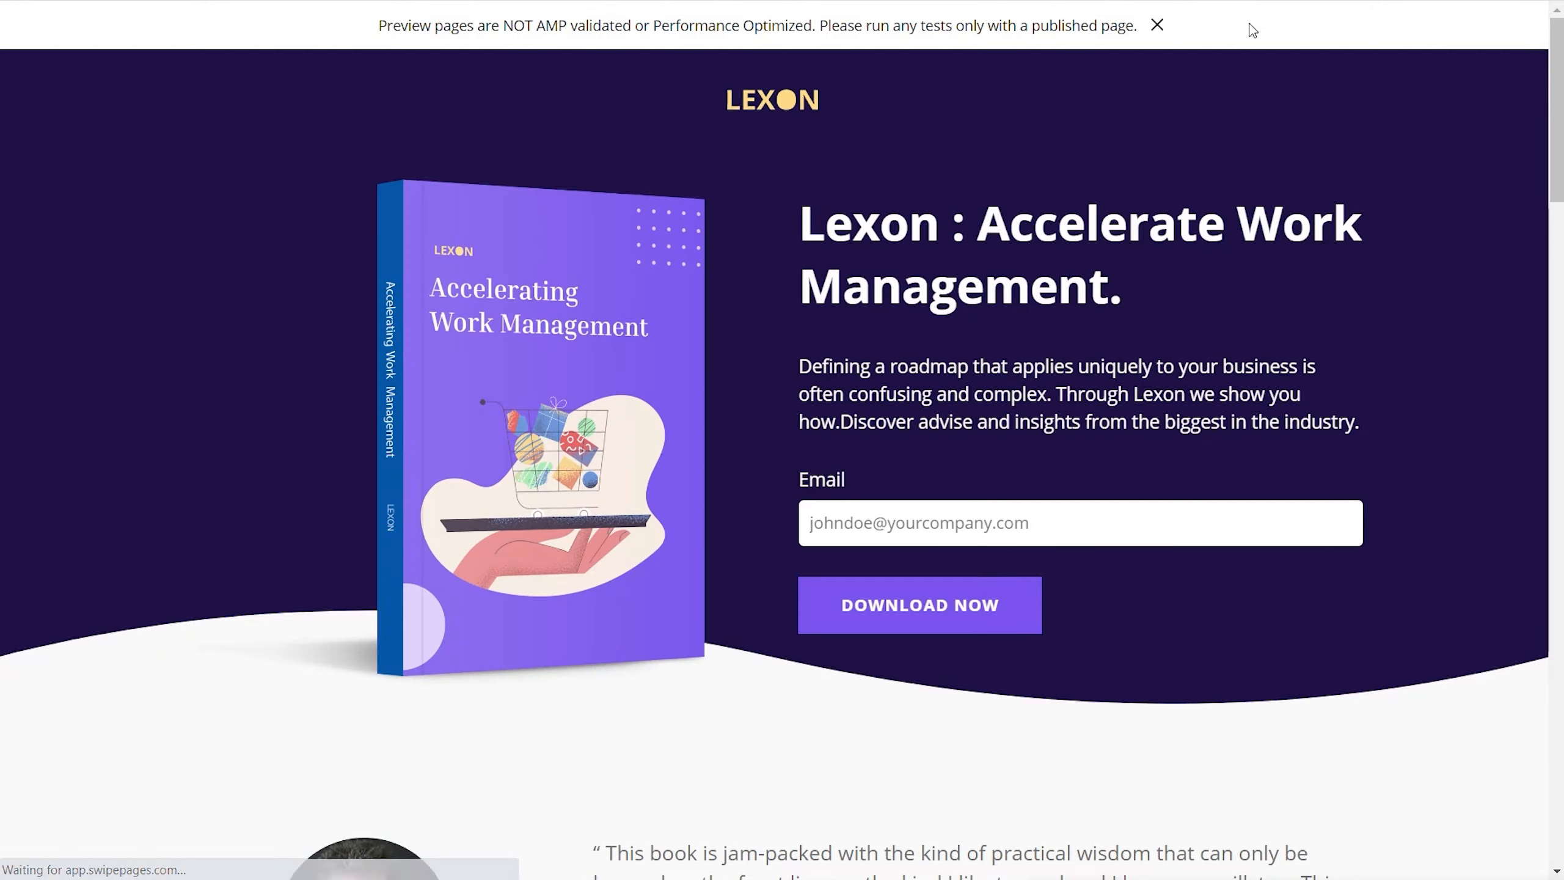
scroll(1093, 372, down, 10)
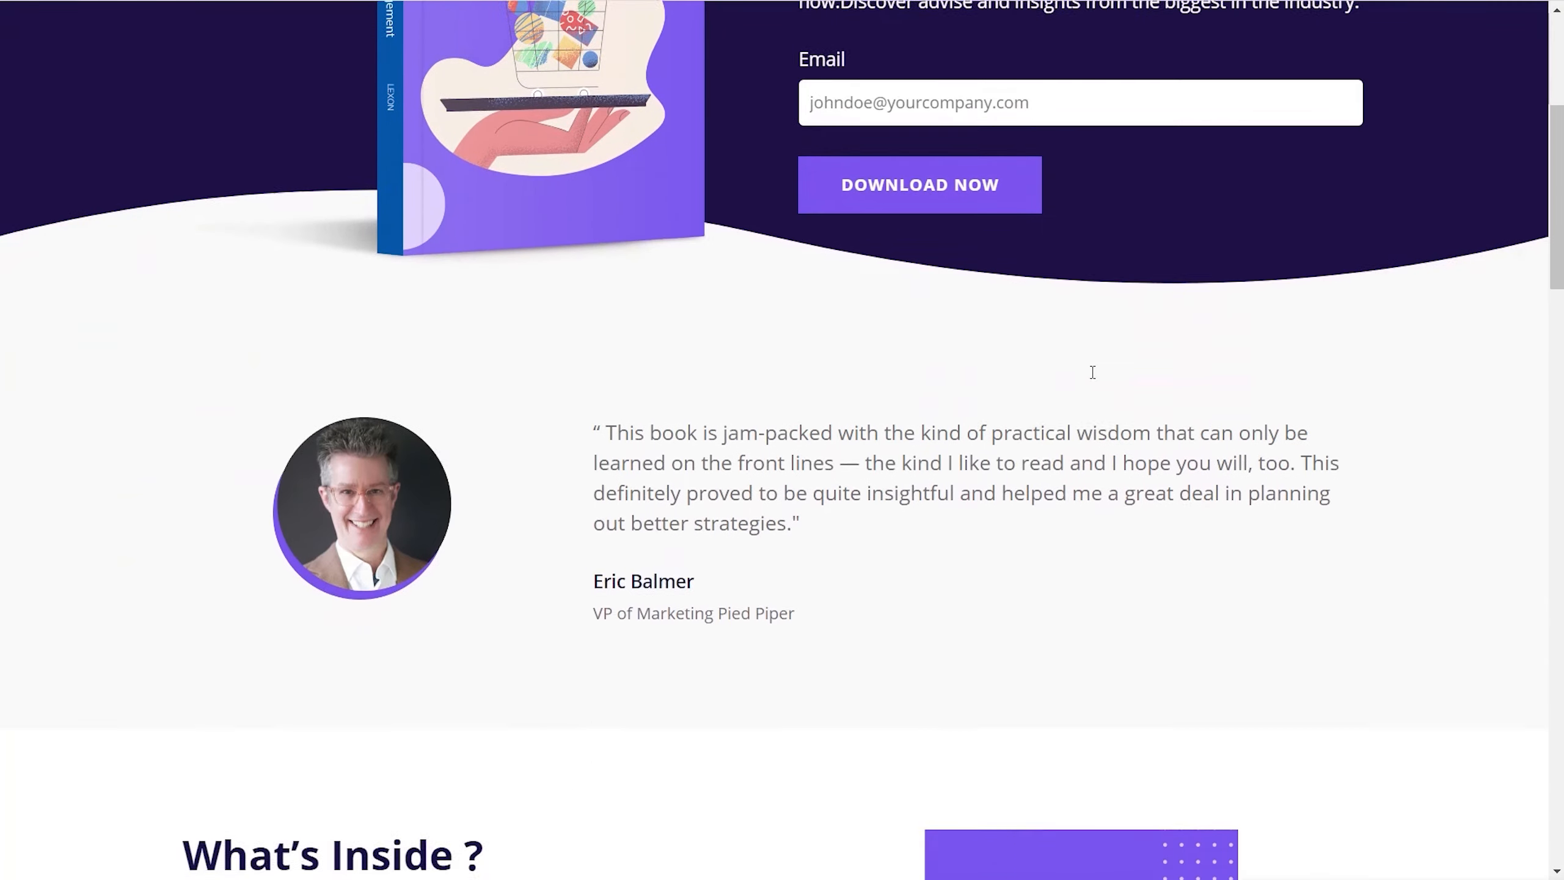
scroll(1091, 372, down, 15)
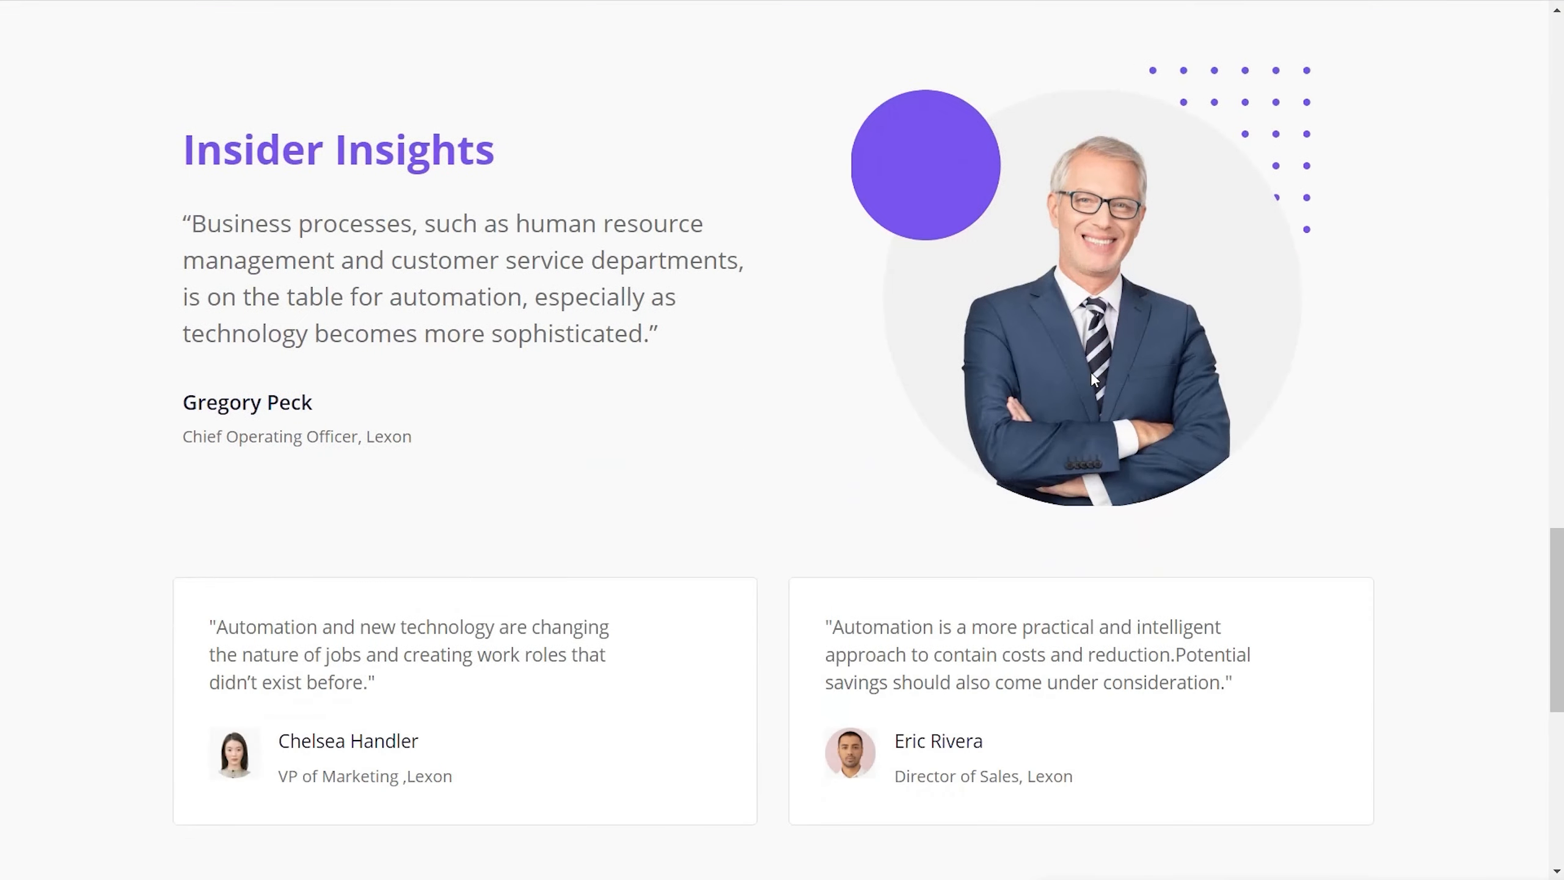
scroll(1091, 373, up, 15)
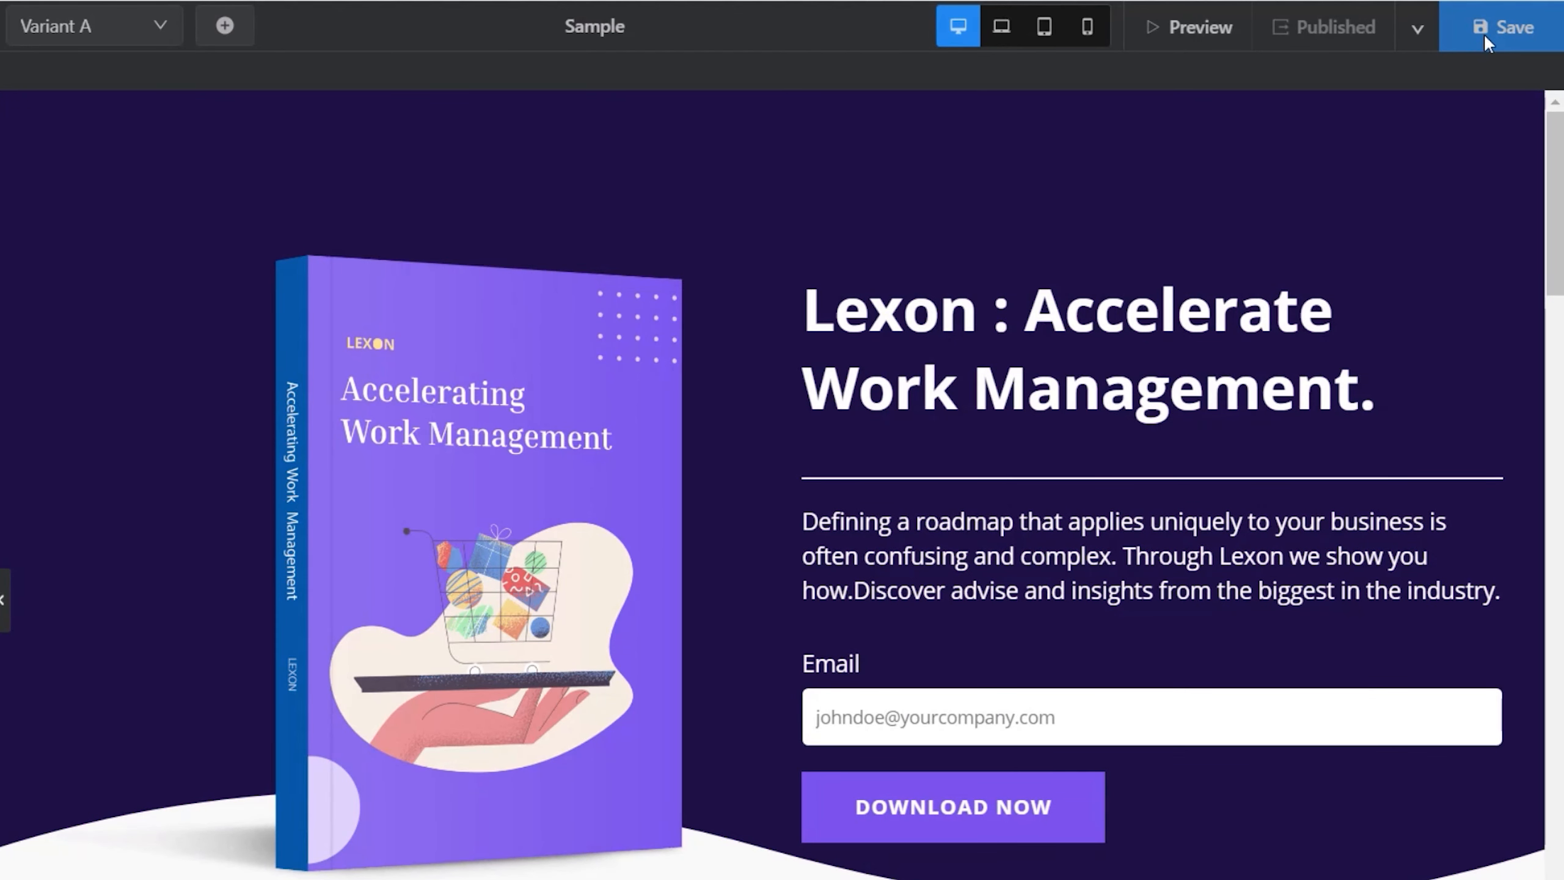
Step: Save the page and check the publish options for using a custom domain
click(1486, 41)
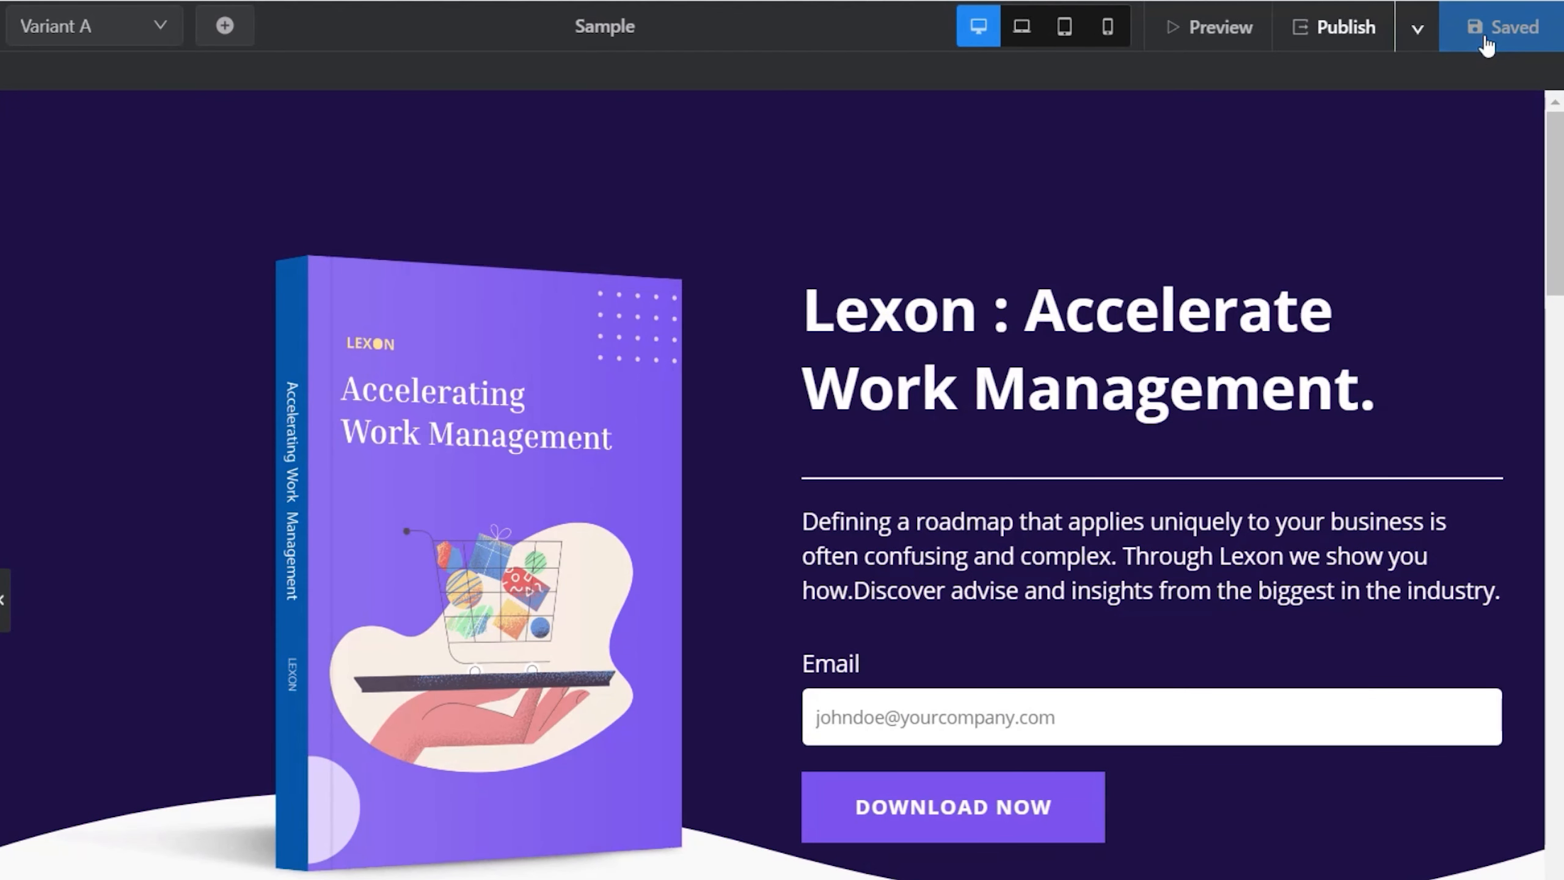
click(1384, 46)
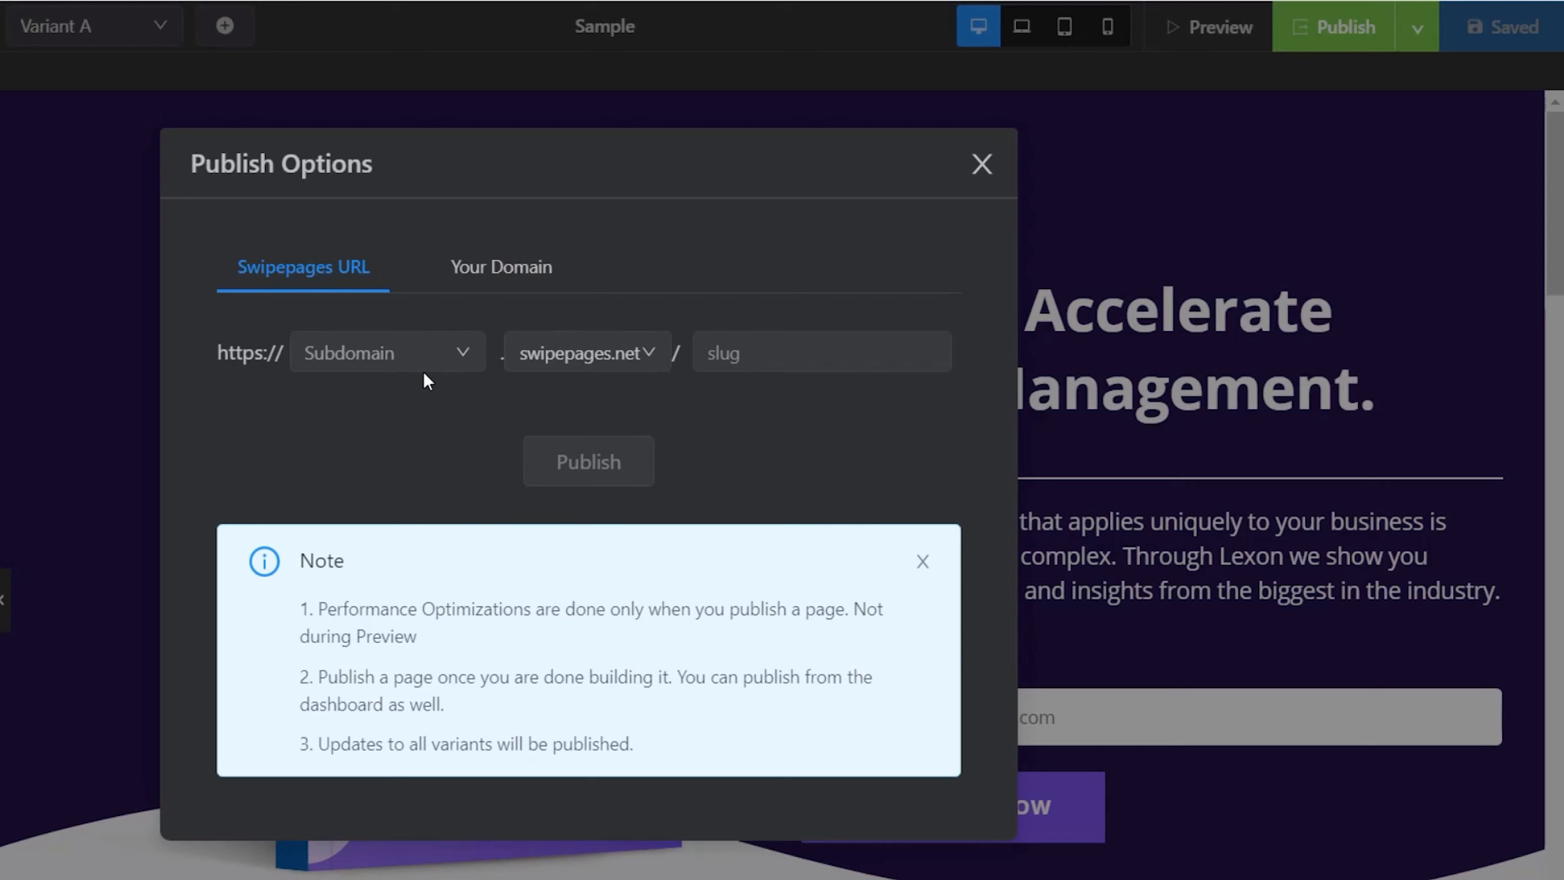
click(496, 266)
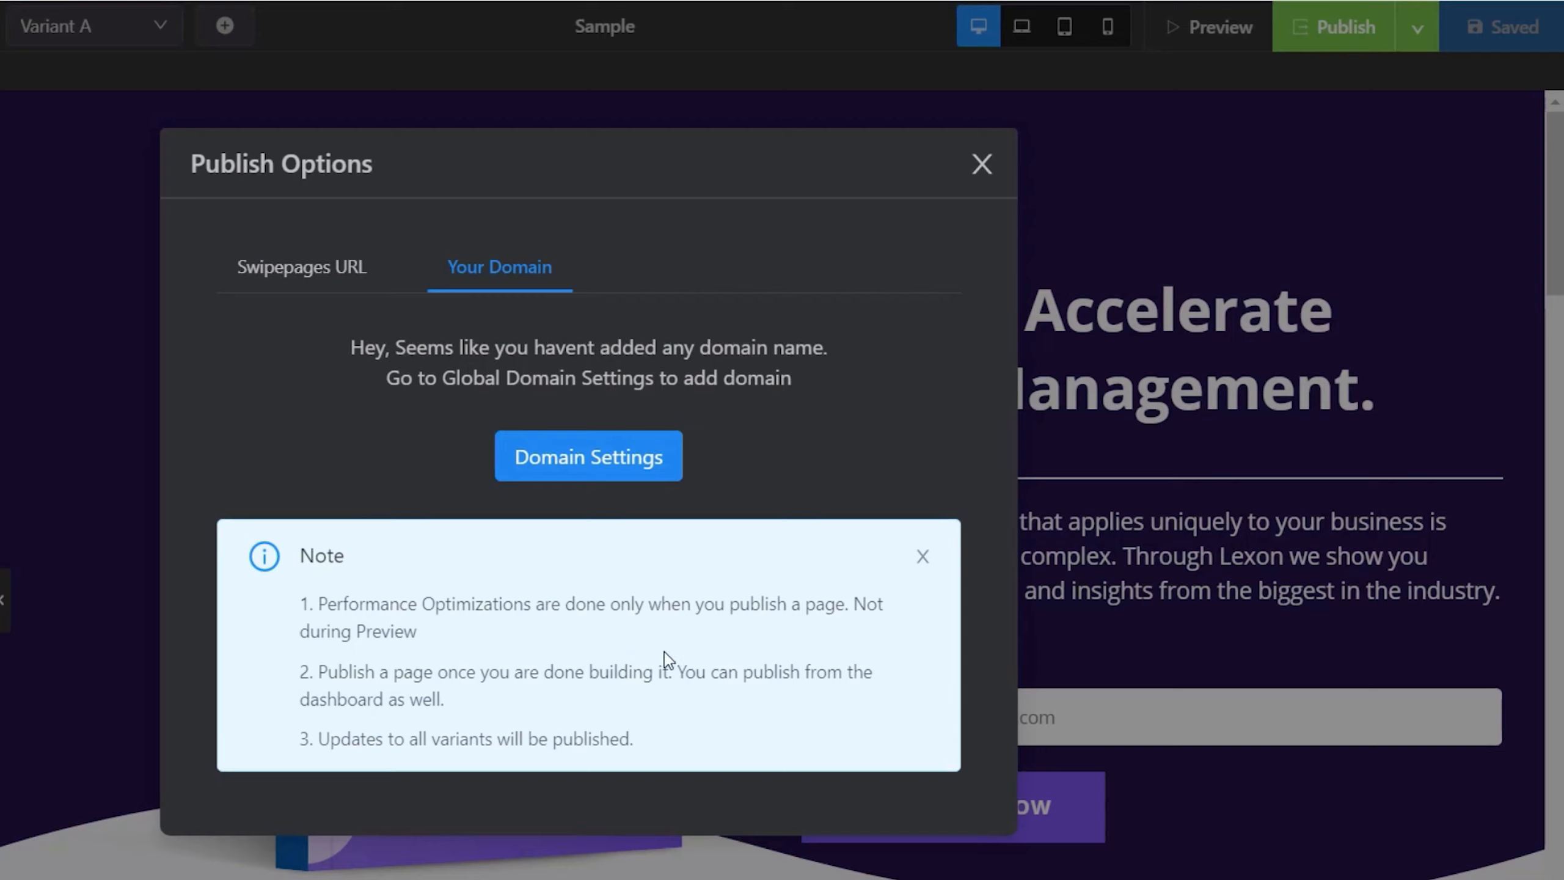
Step: Publish the page to a Swipepages URL with the subdomain 0onx5n3athoz on swipepages.net and the slug "sample"
click(301, 266)
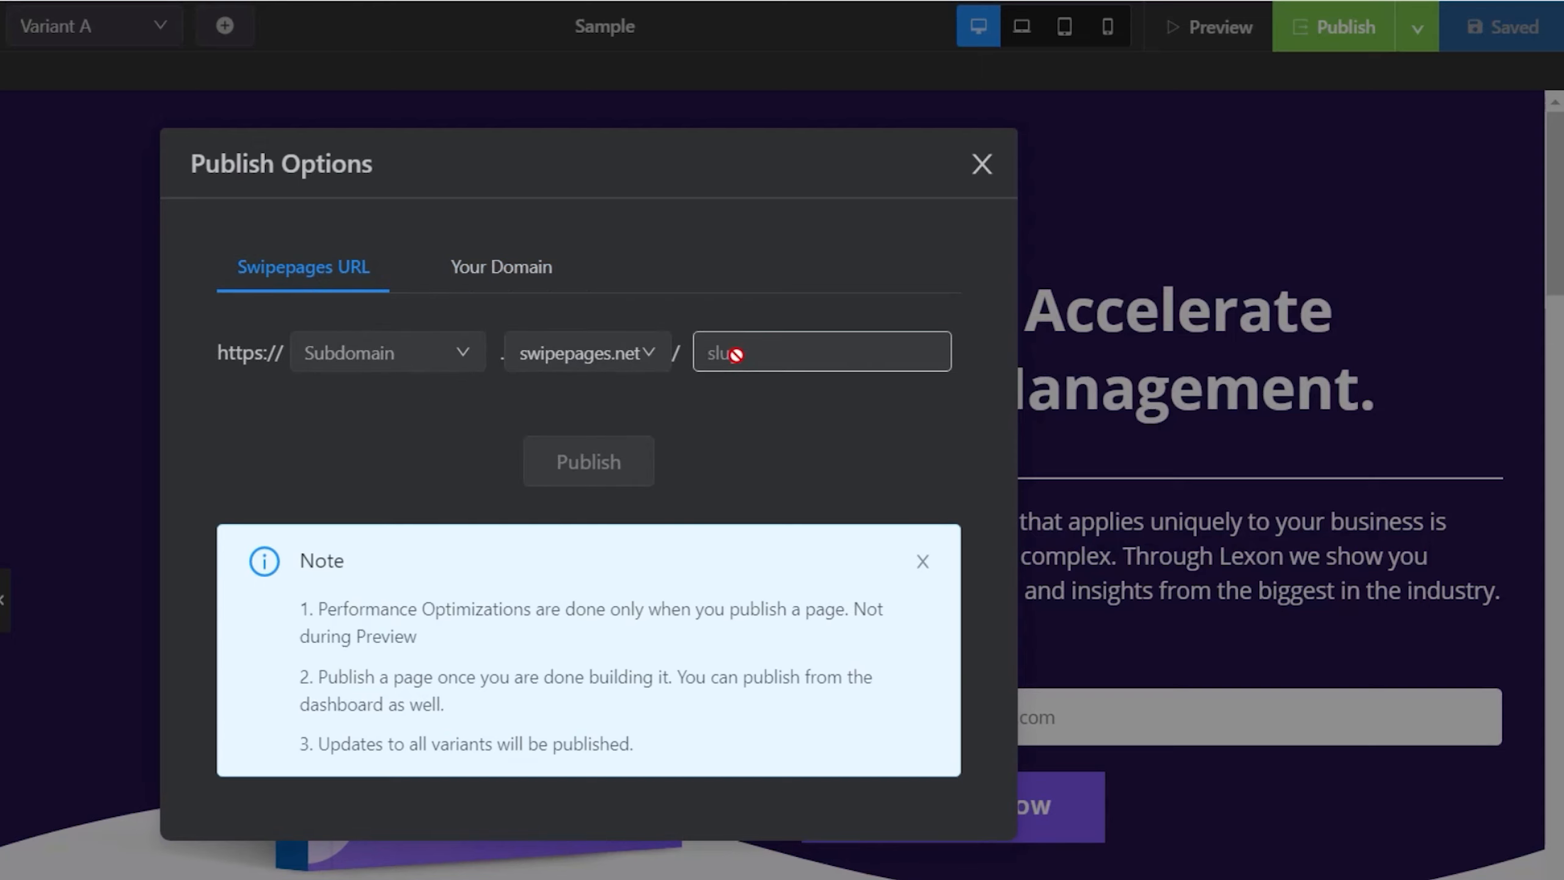
click(471, 356)
click(405, 391)
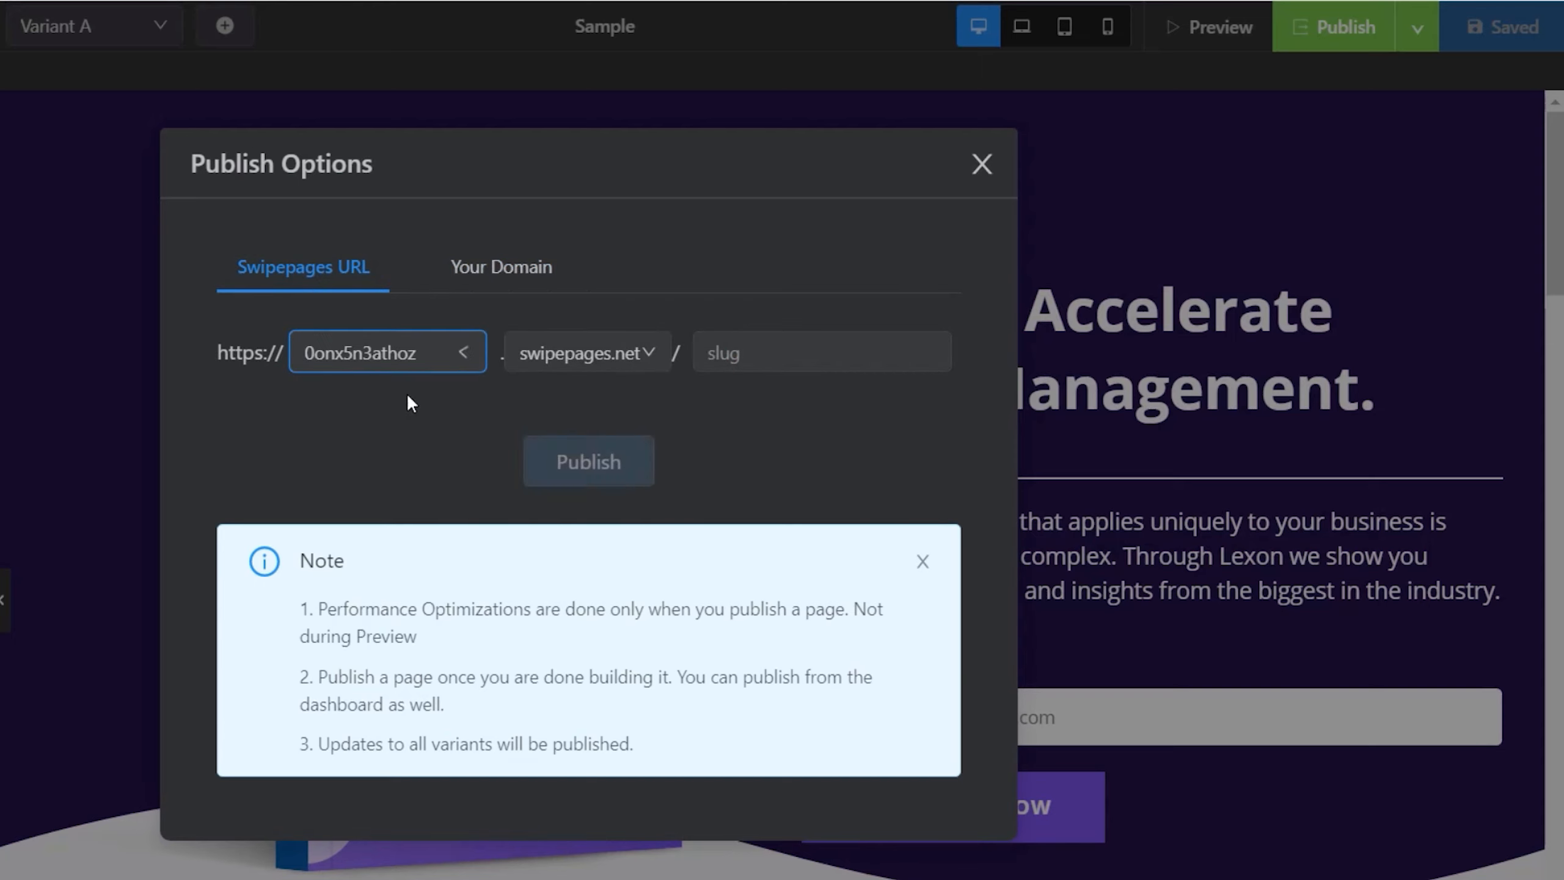
click(749, 353)
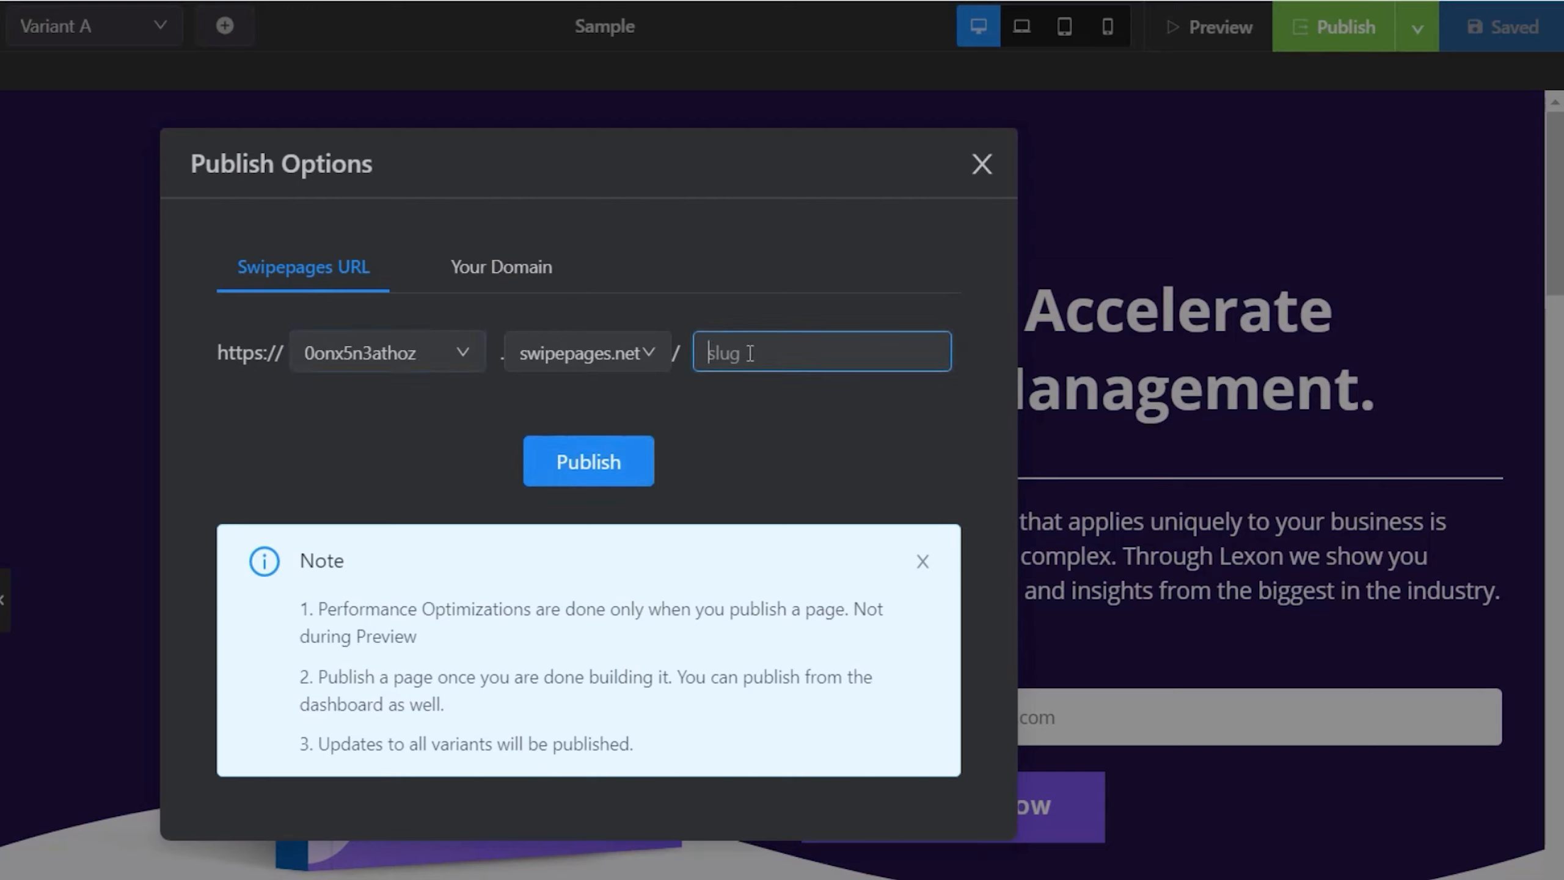
text(sample)
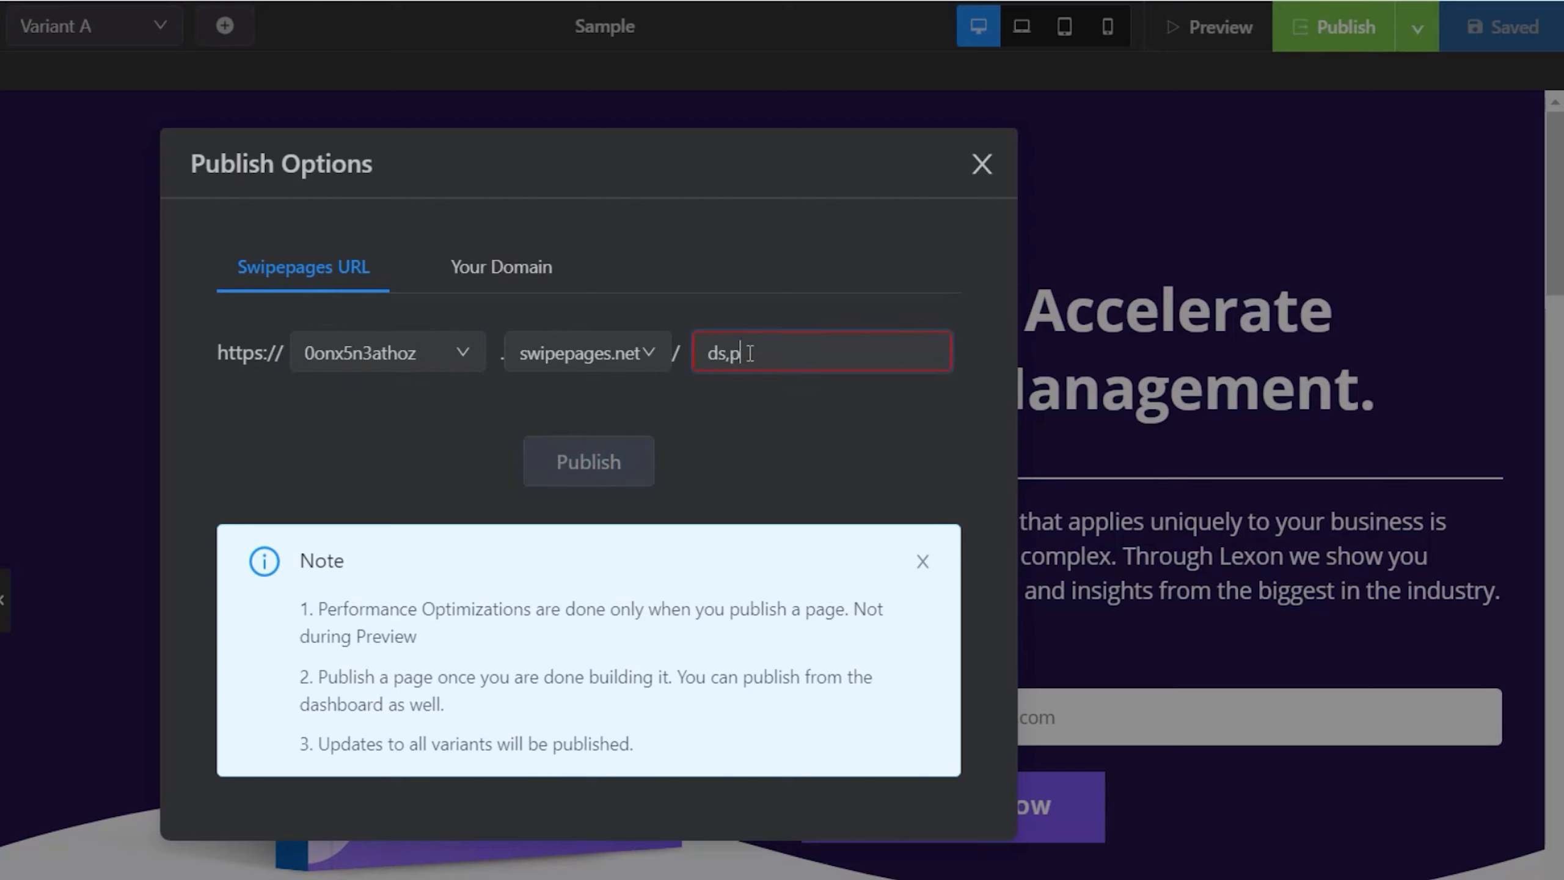
click(602, 471)
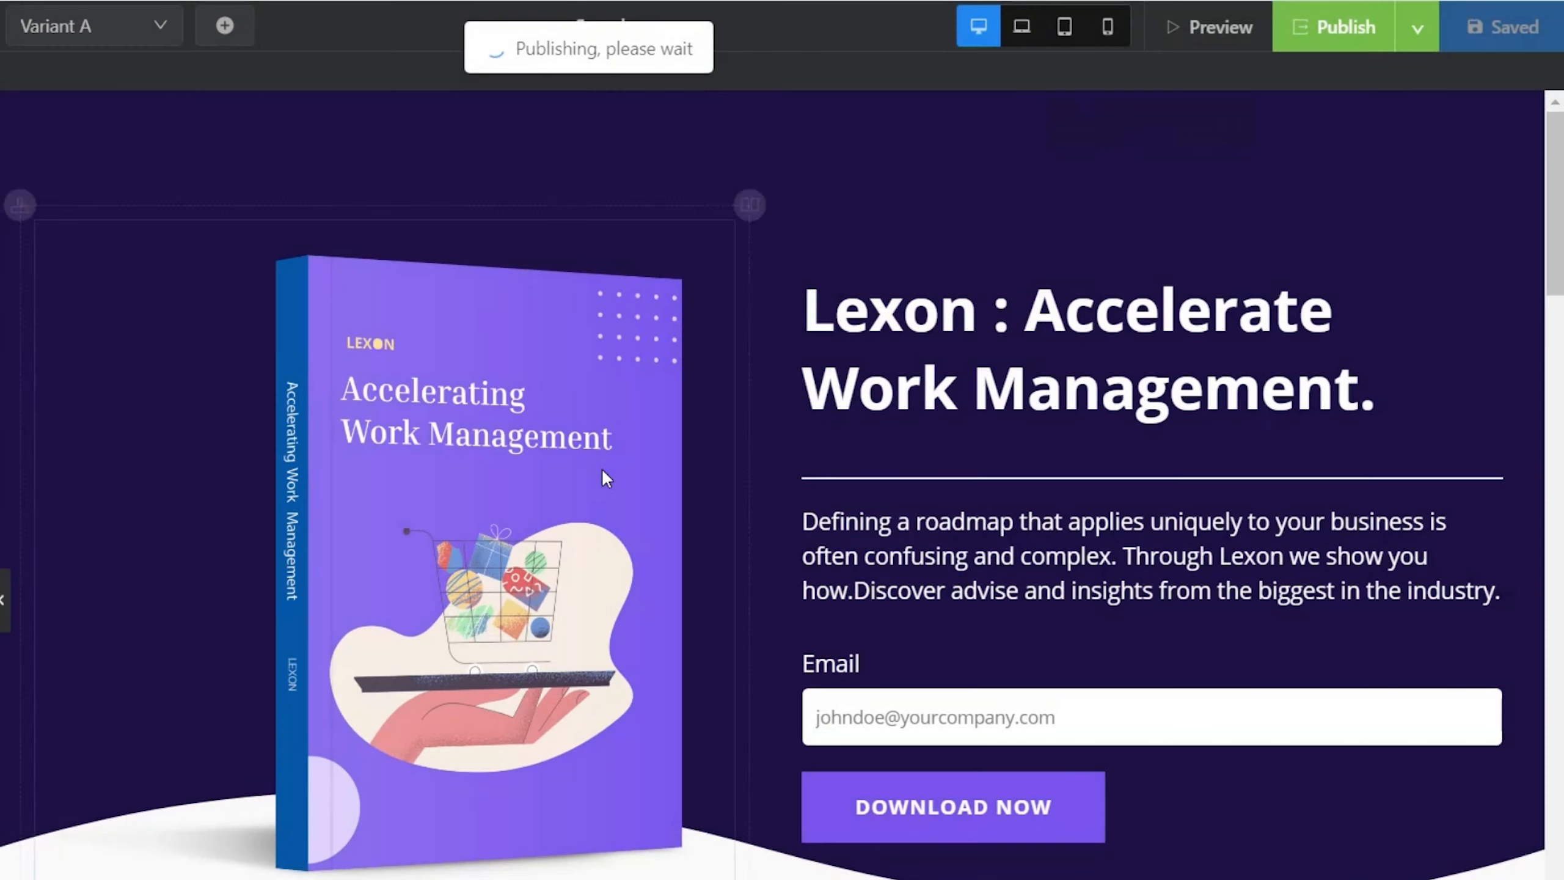